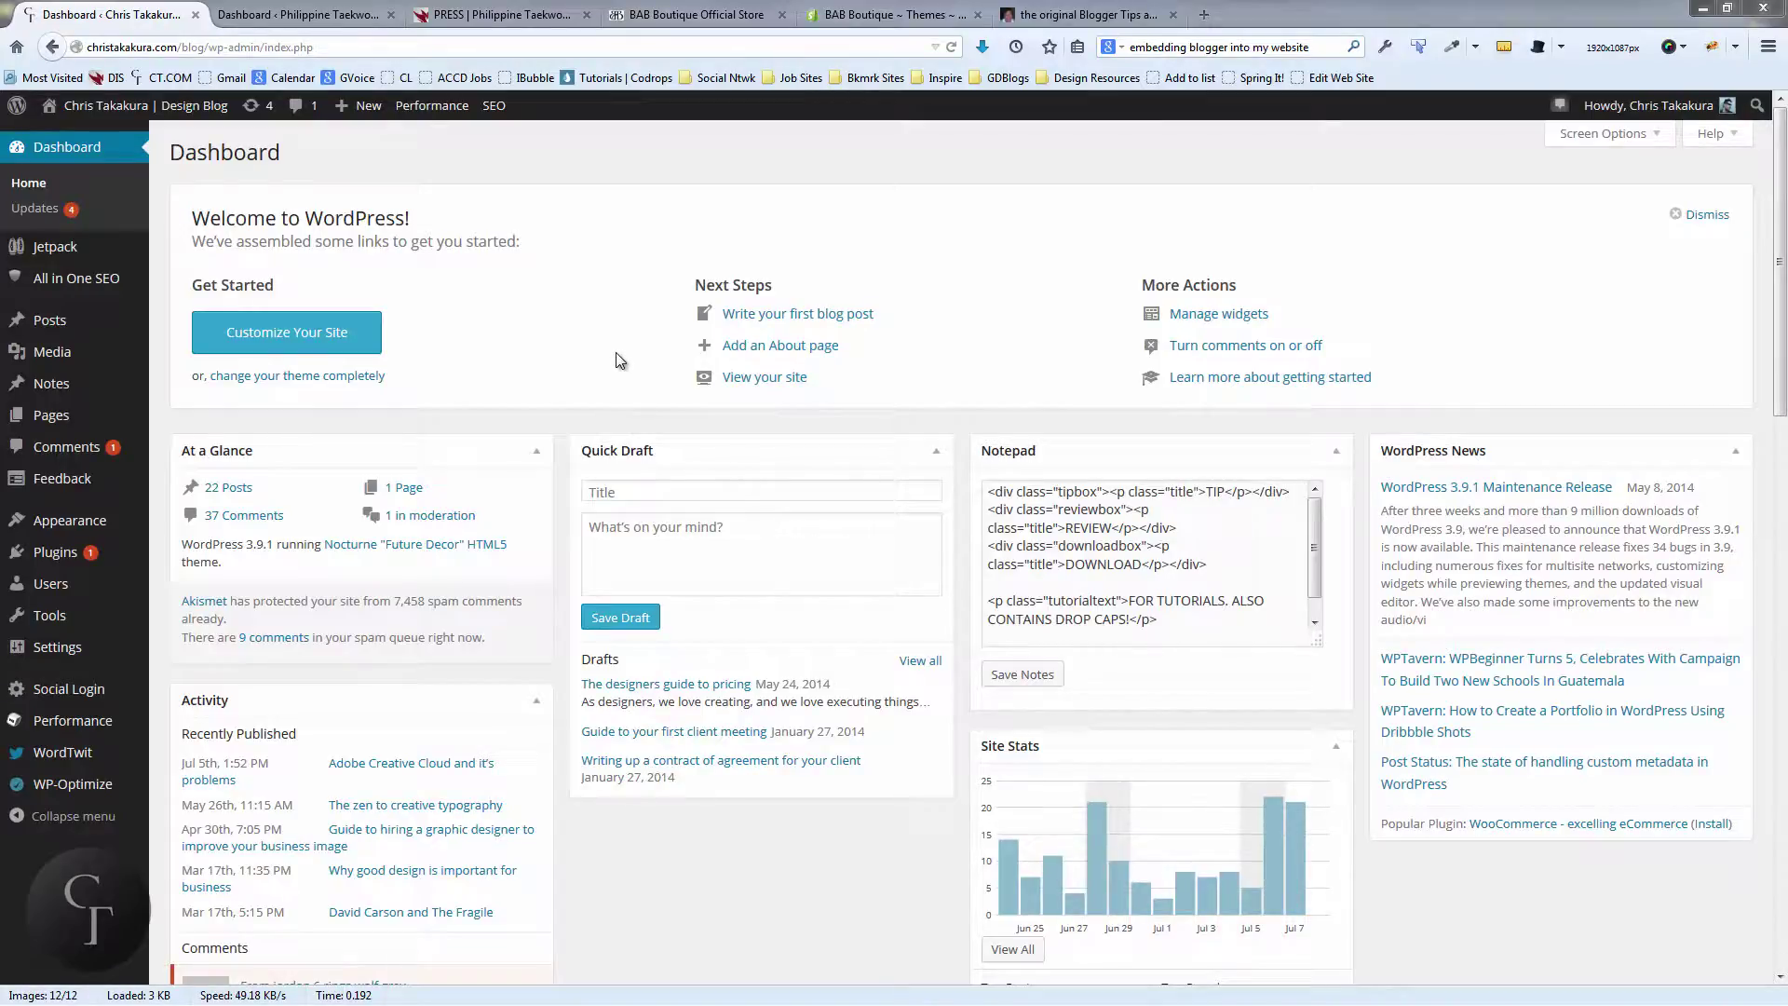
- Open the All in One SEO general settings and look over the general, home page, keyword and title sections
mouse_move(41, 284)
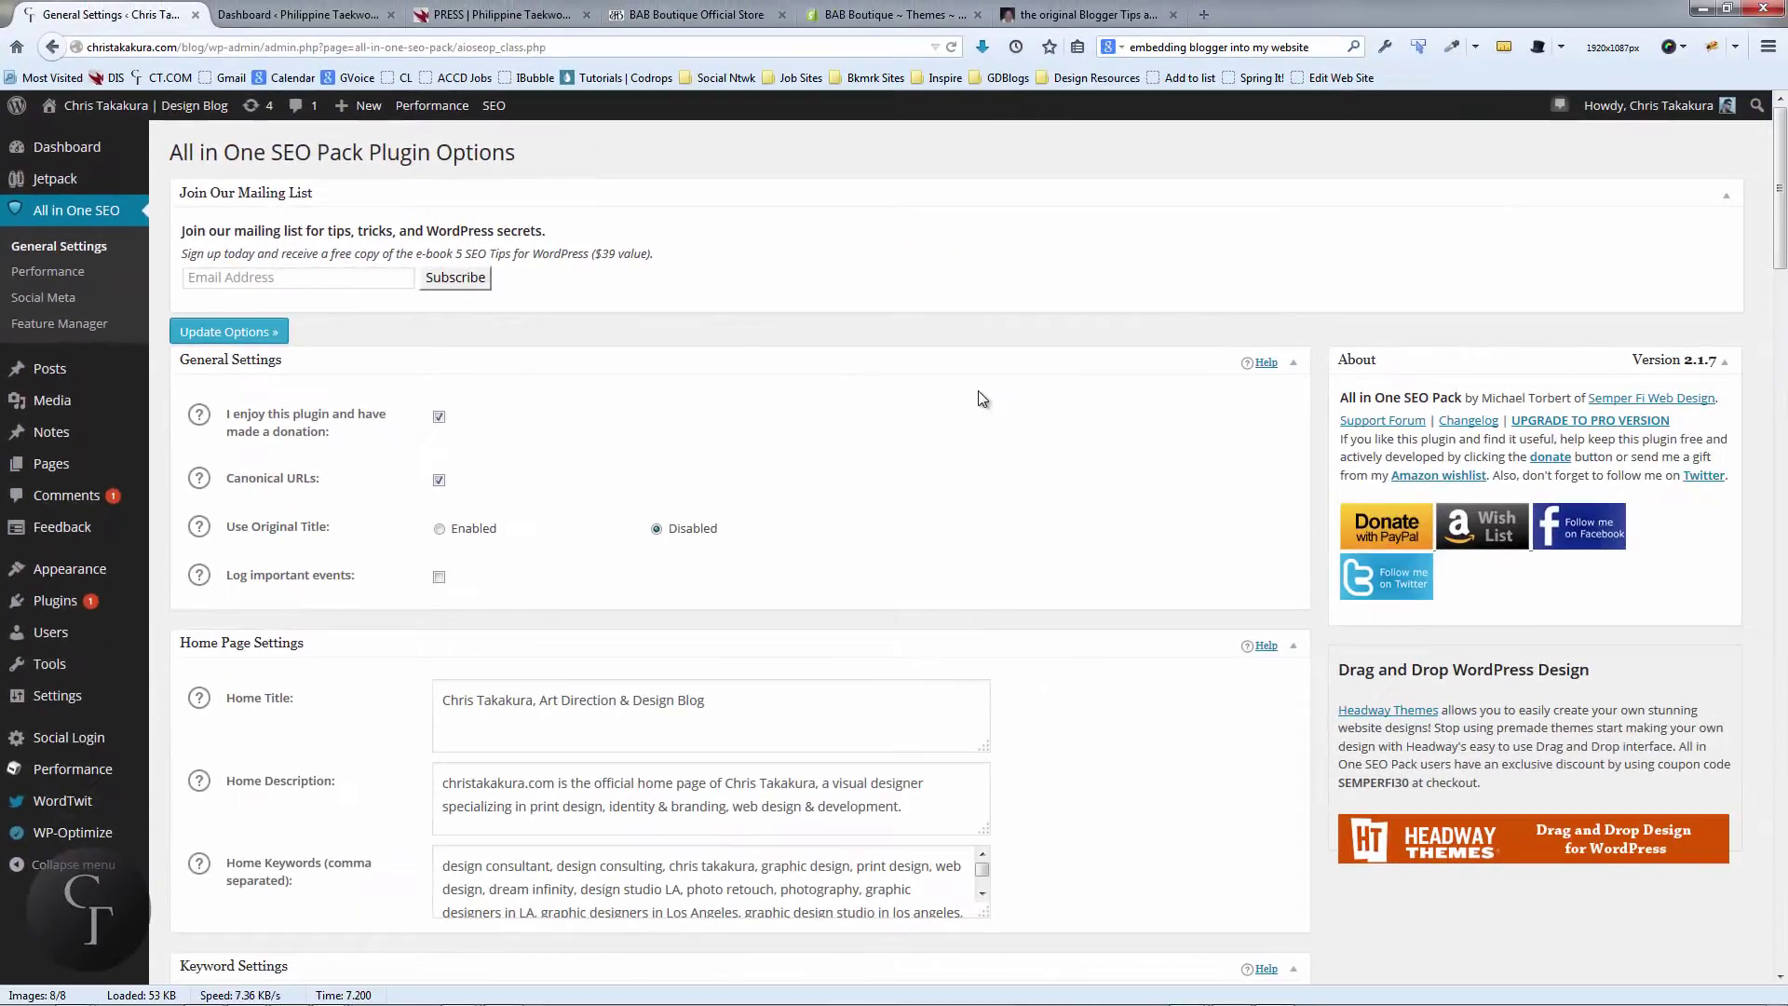
scroll(959, 393, down, 3)
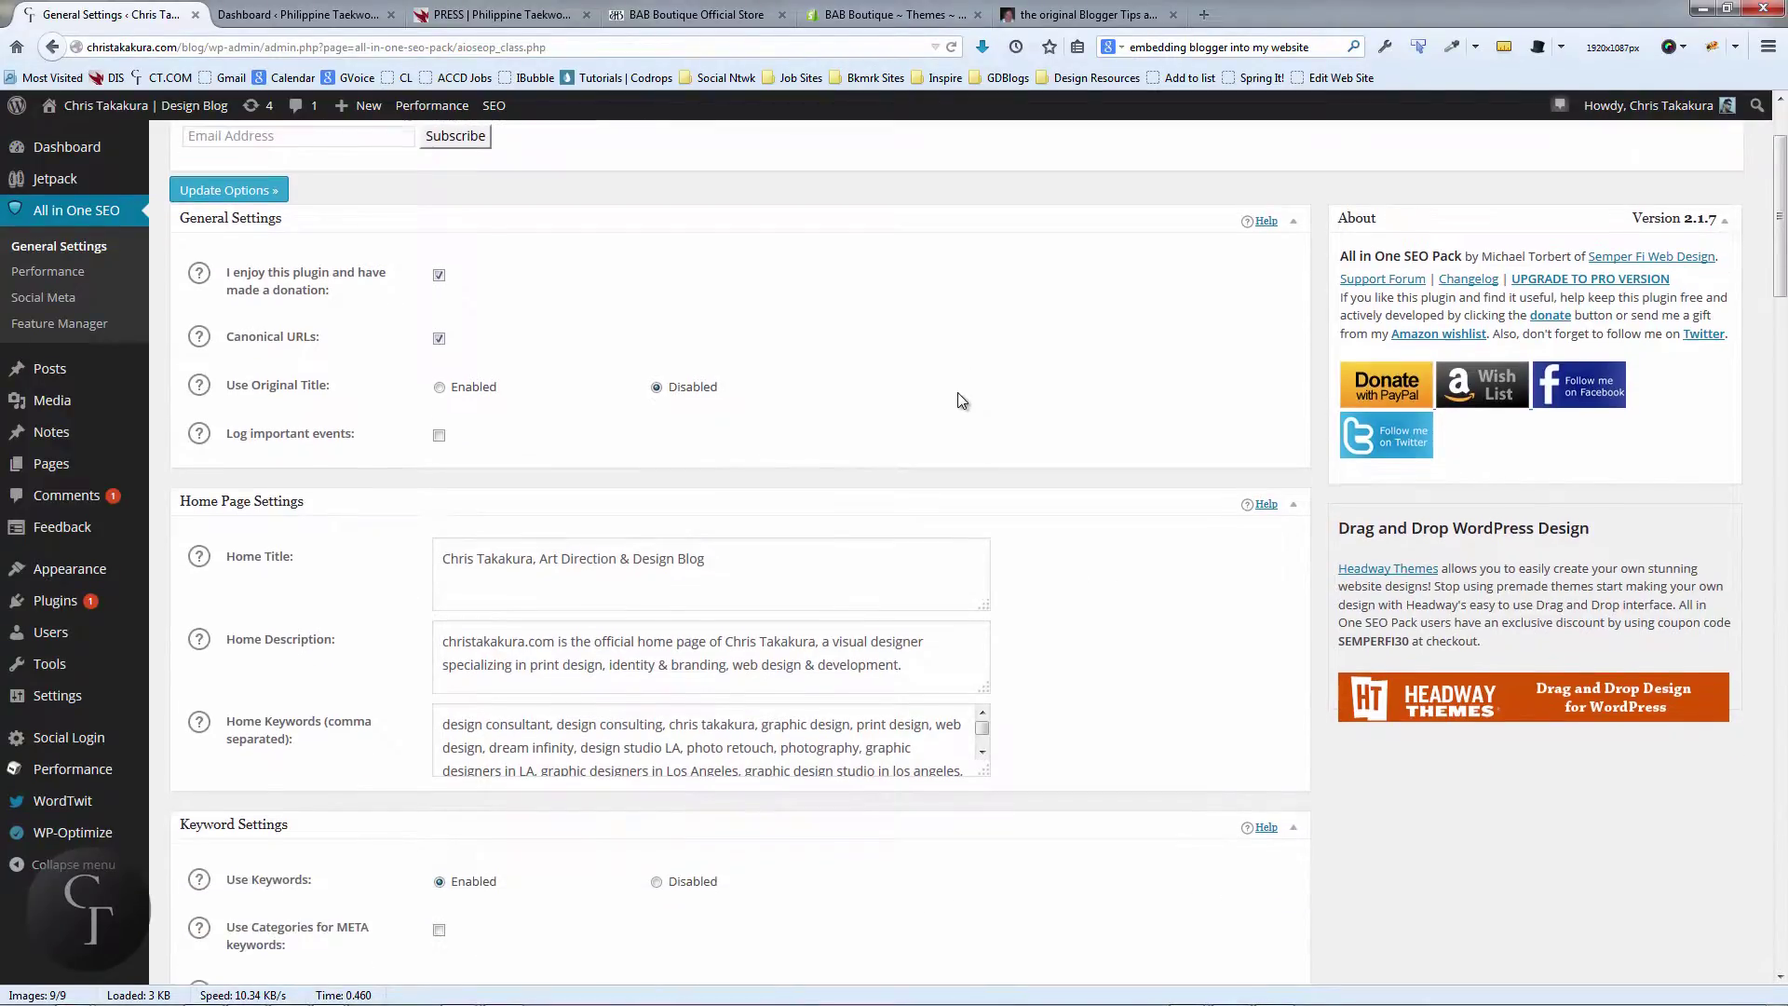
scroll(962, 400, up, 3)
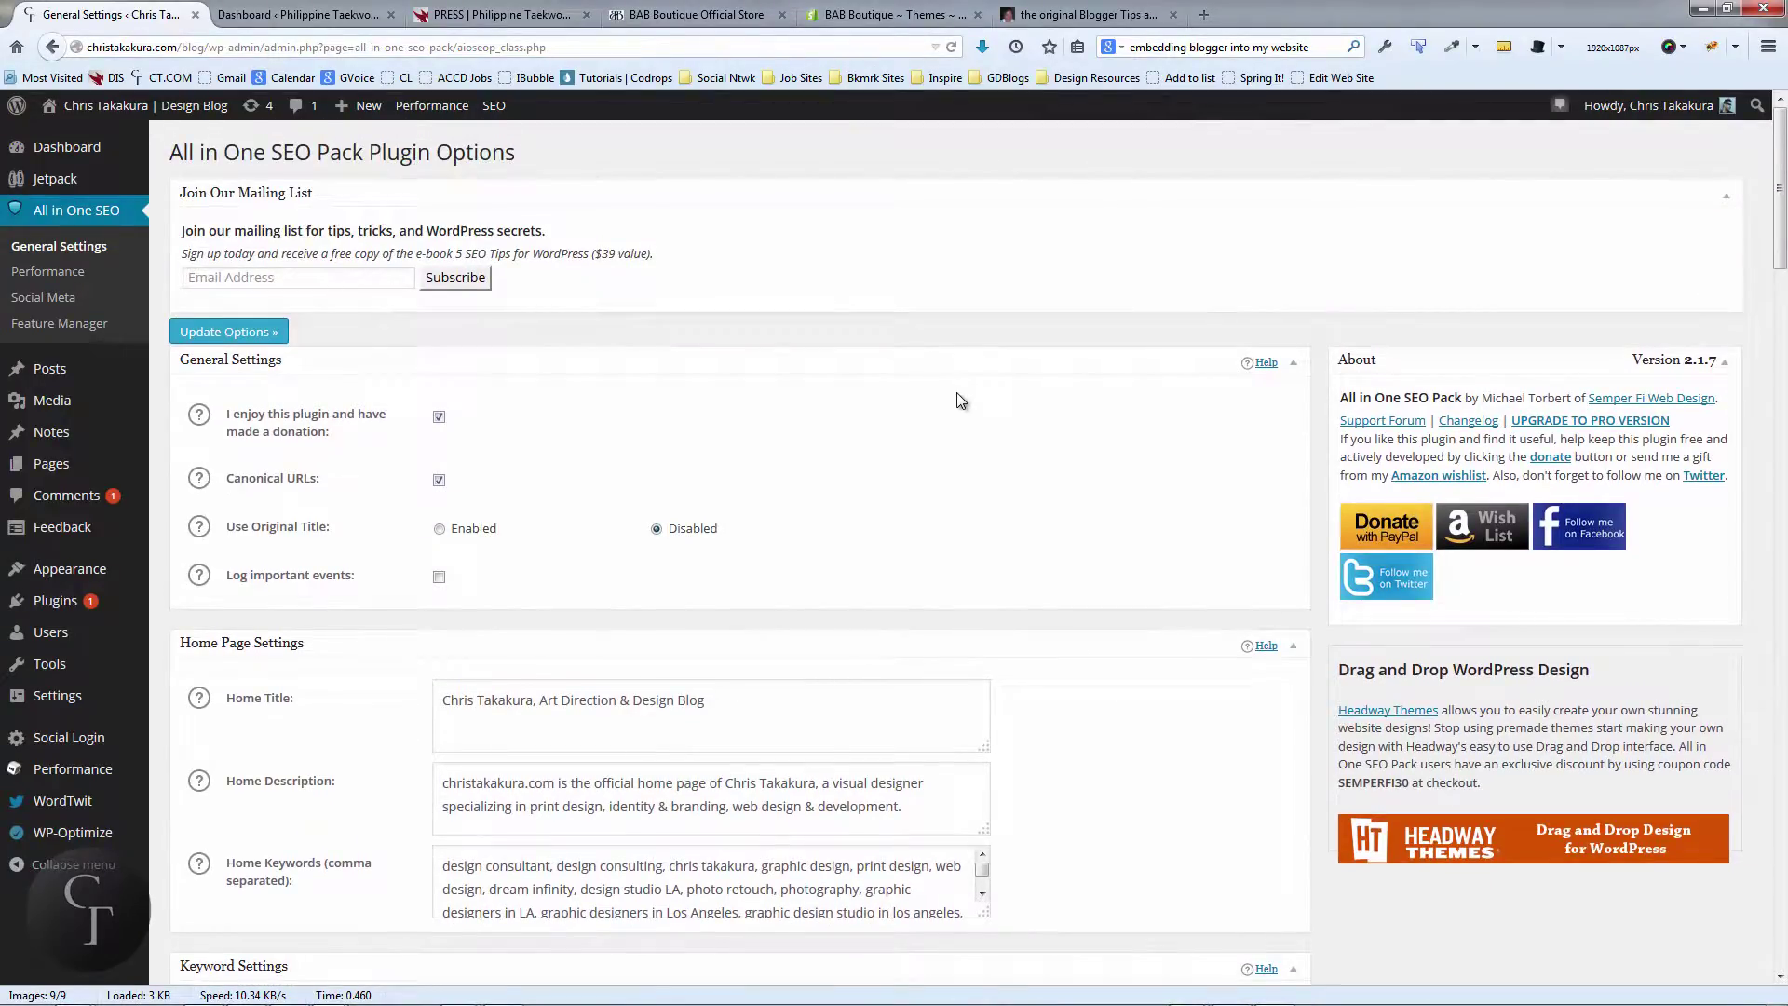
scroll(962, 400, down, 3)
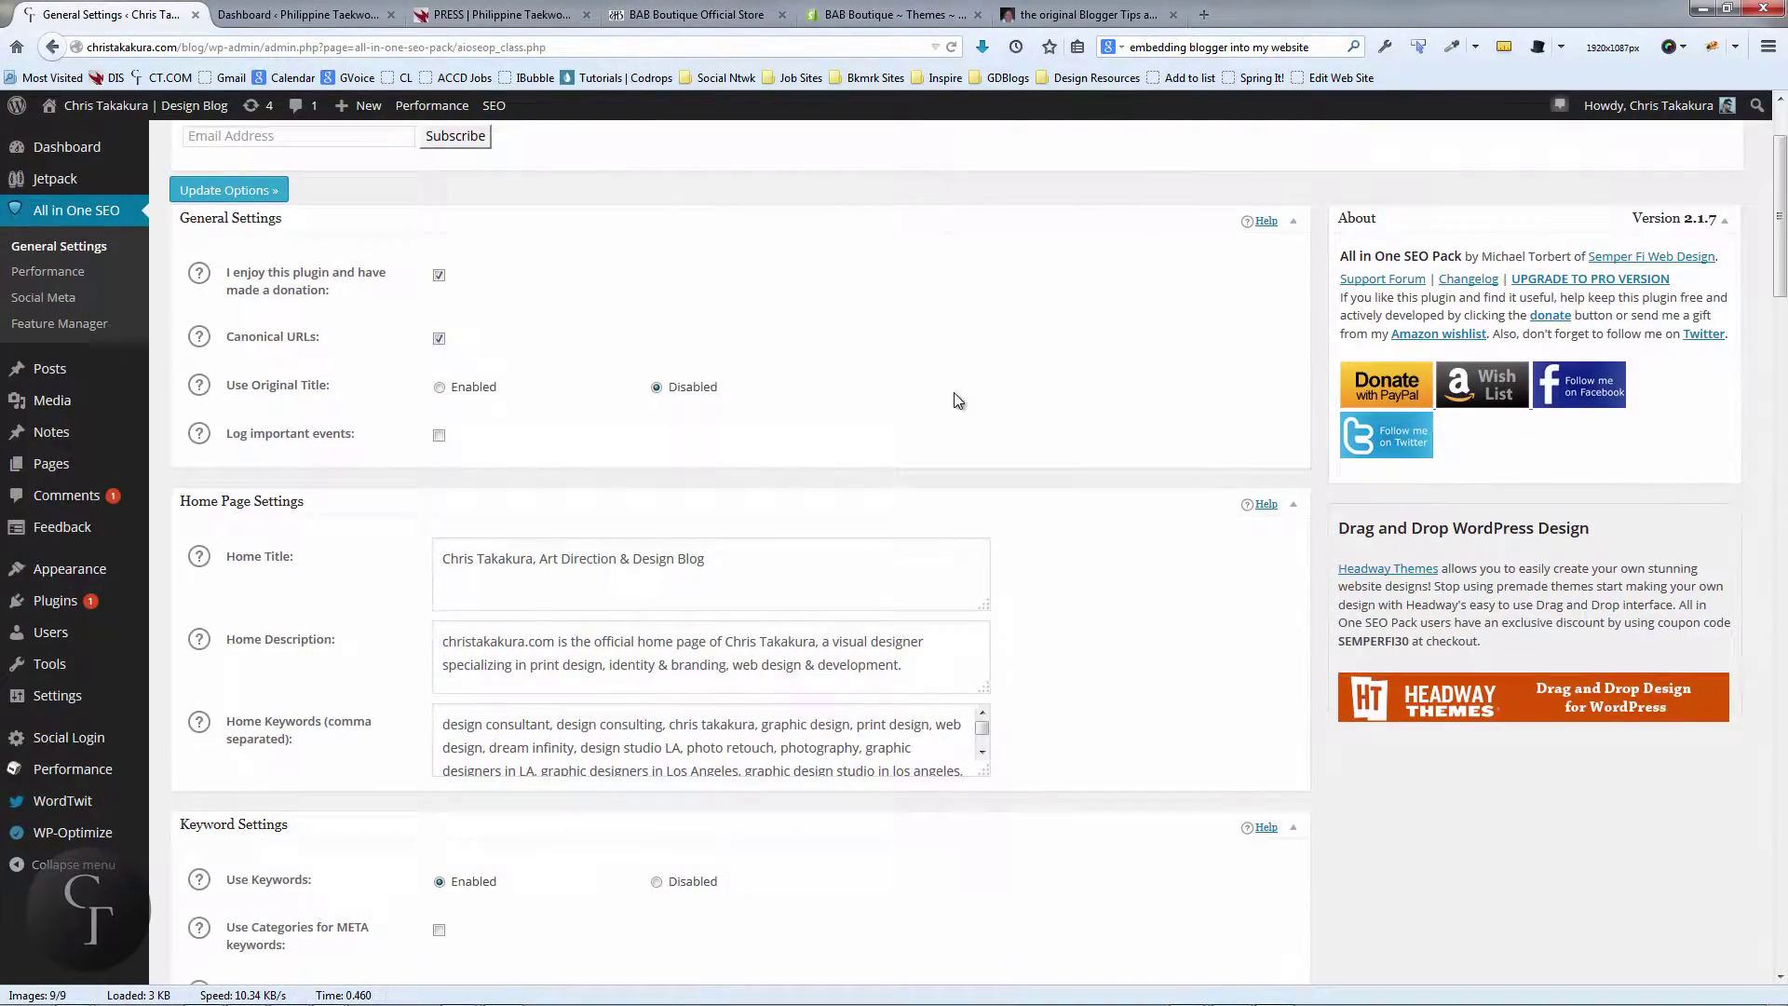
scroll(959, 401, down, 3)
scroll(959, 401, up, 3)
scroll(692, 424, down, 4)
scroll(691, 424, down, 5)
scroll(690, 415, up, 2)
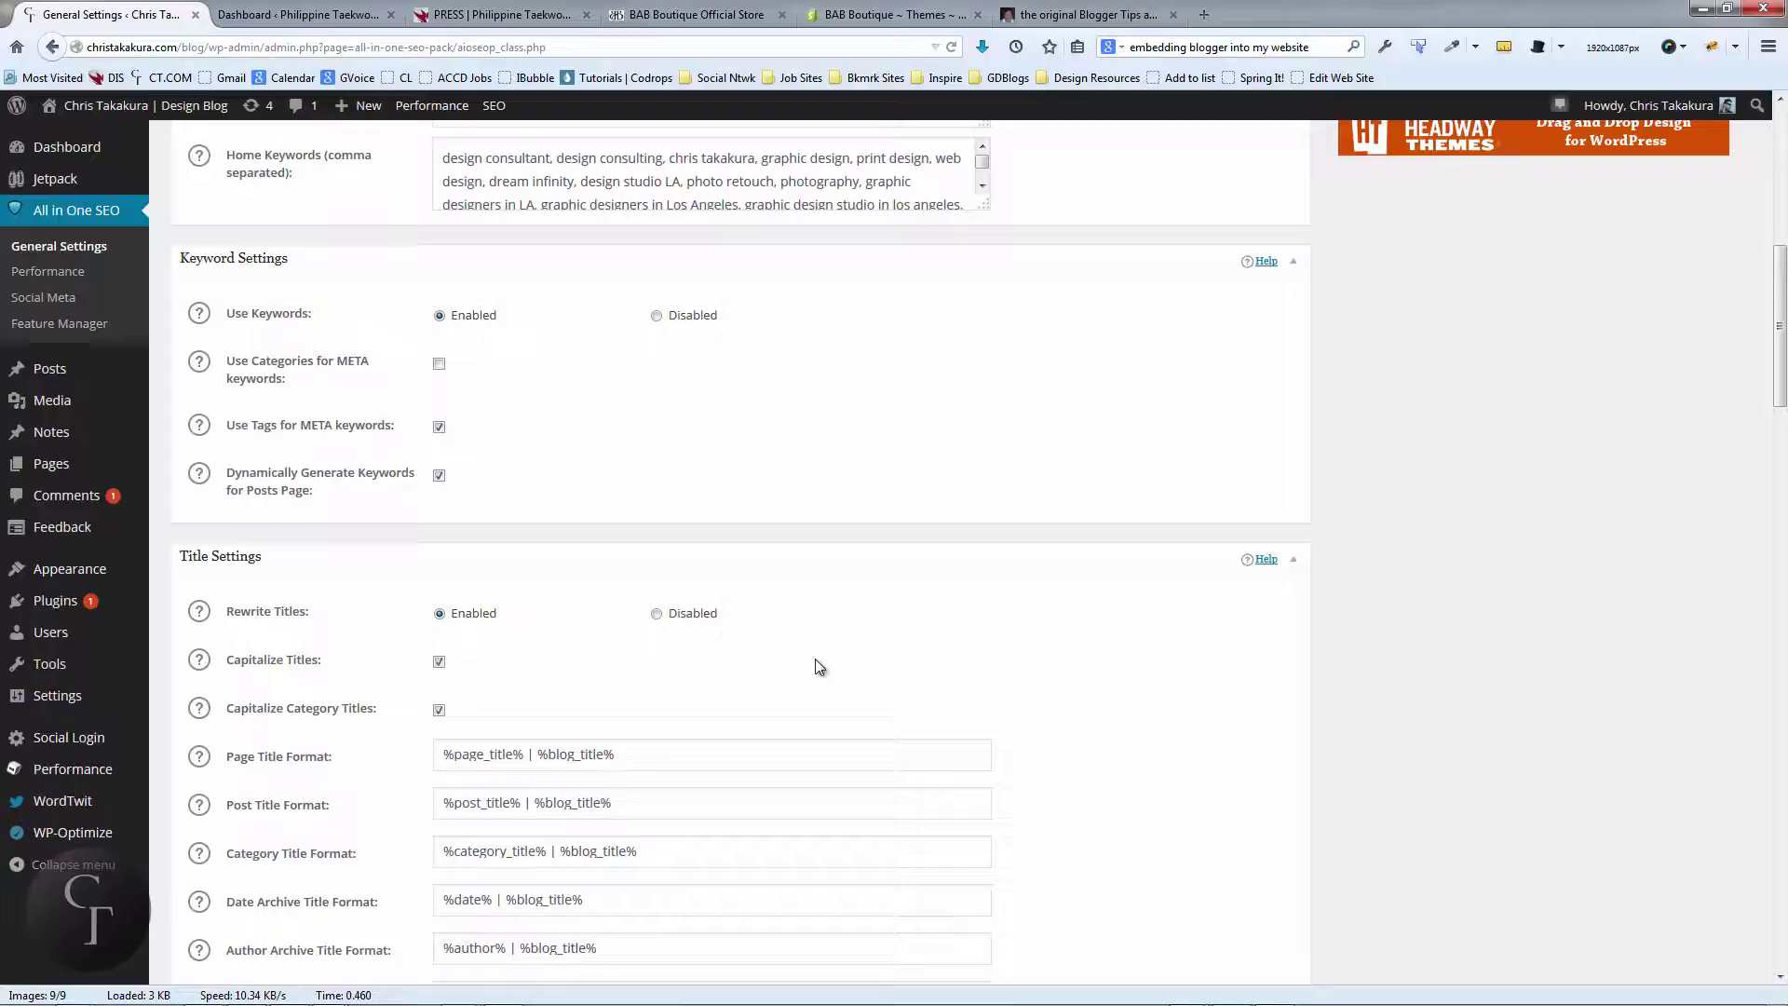
scroll(815, 661, up, 5)
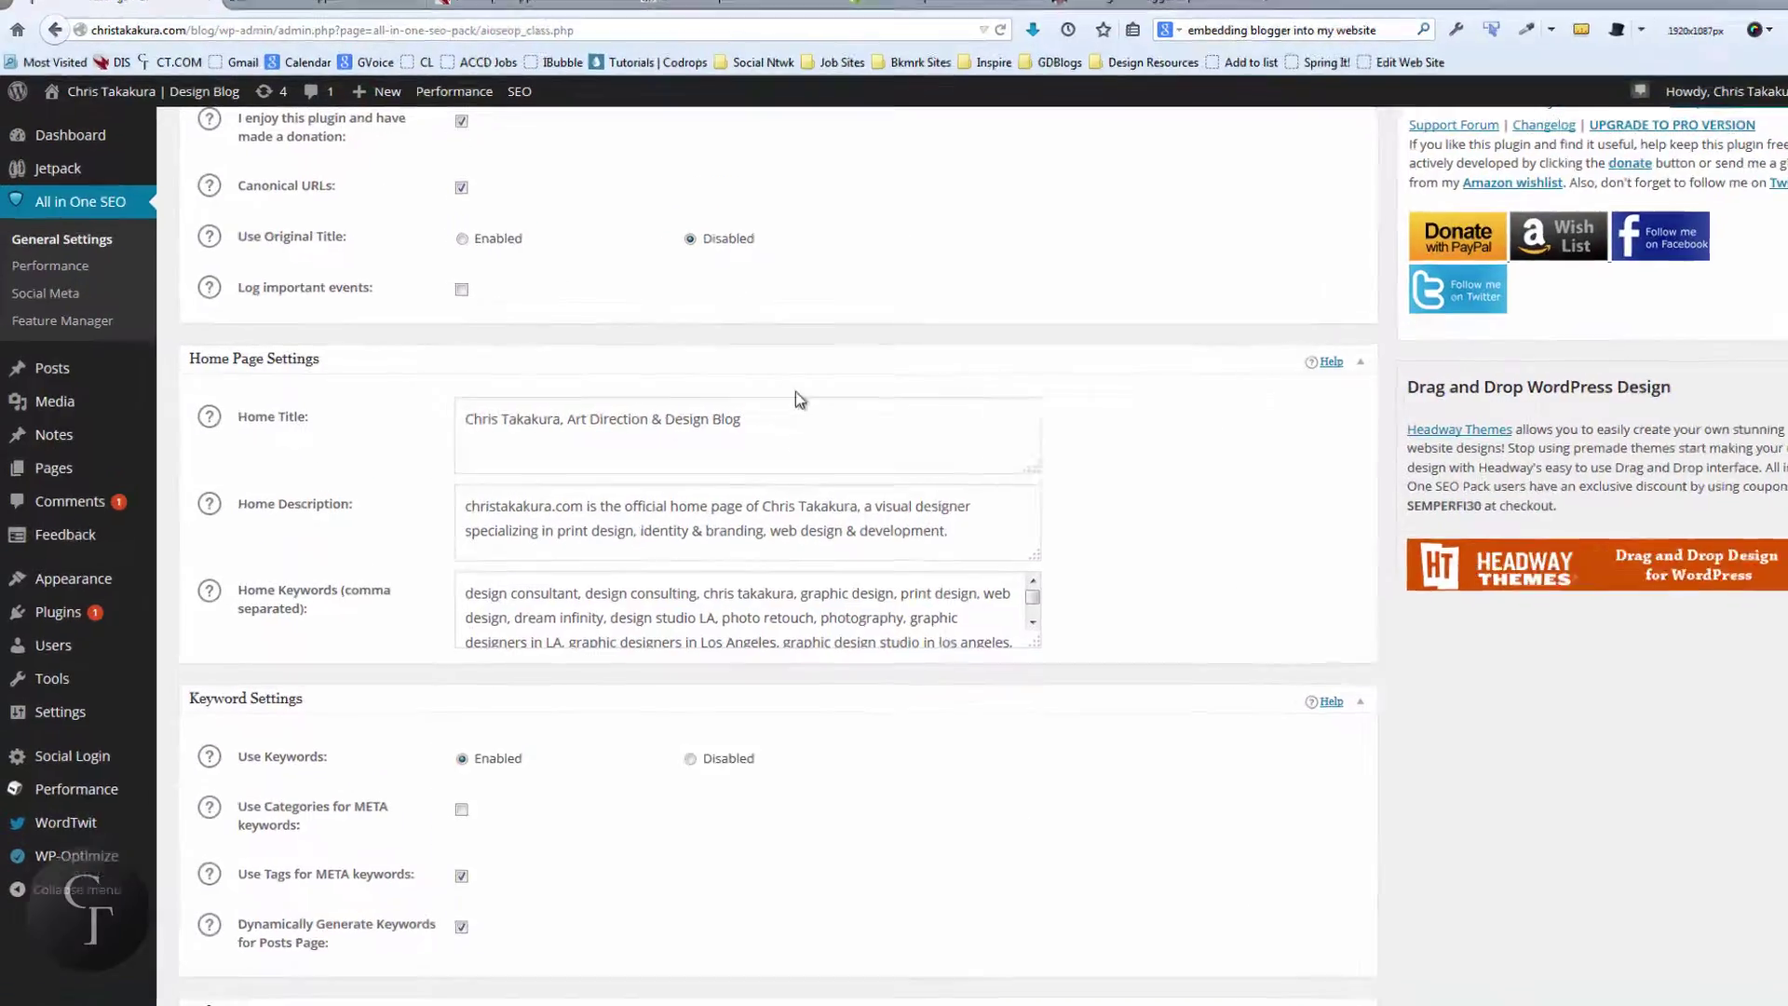
- Examine the wording of the Home Title in the Home Page Settings
click(742, 418)
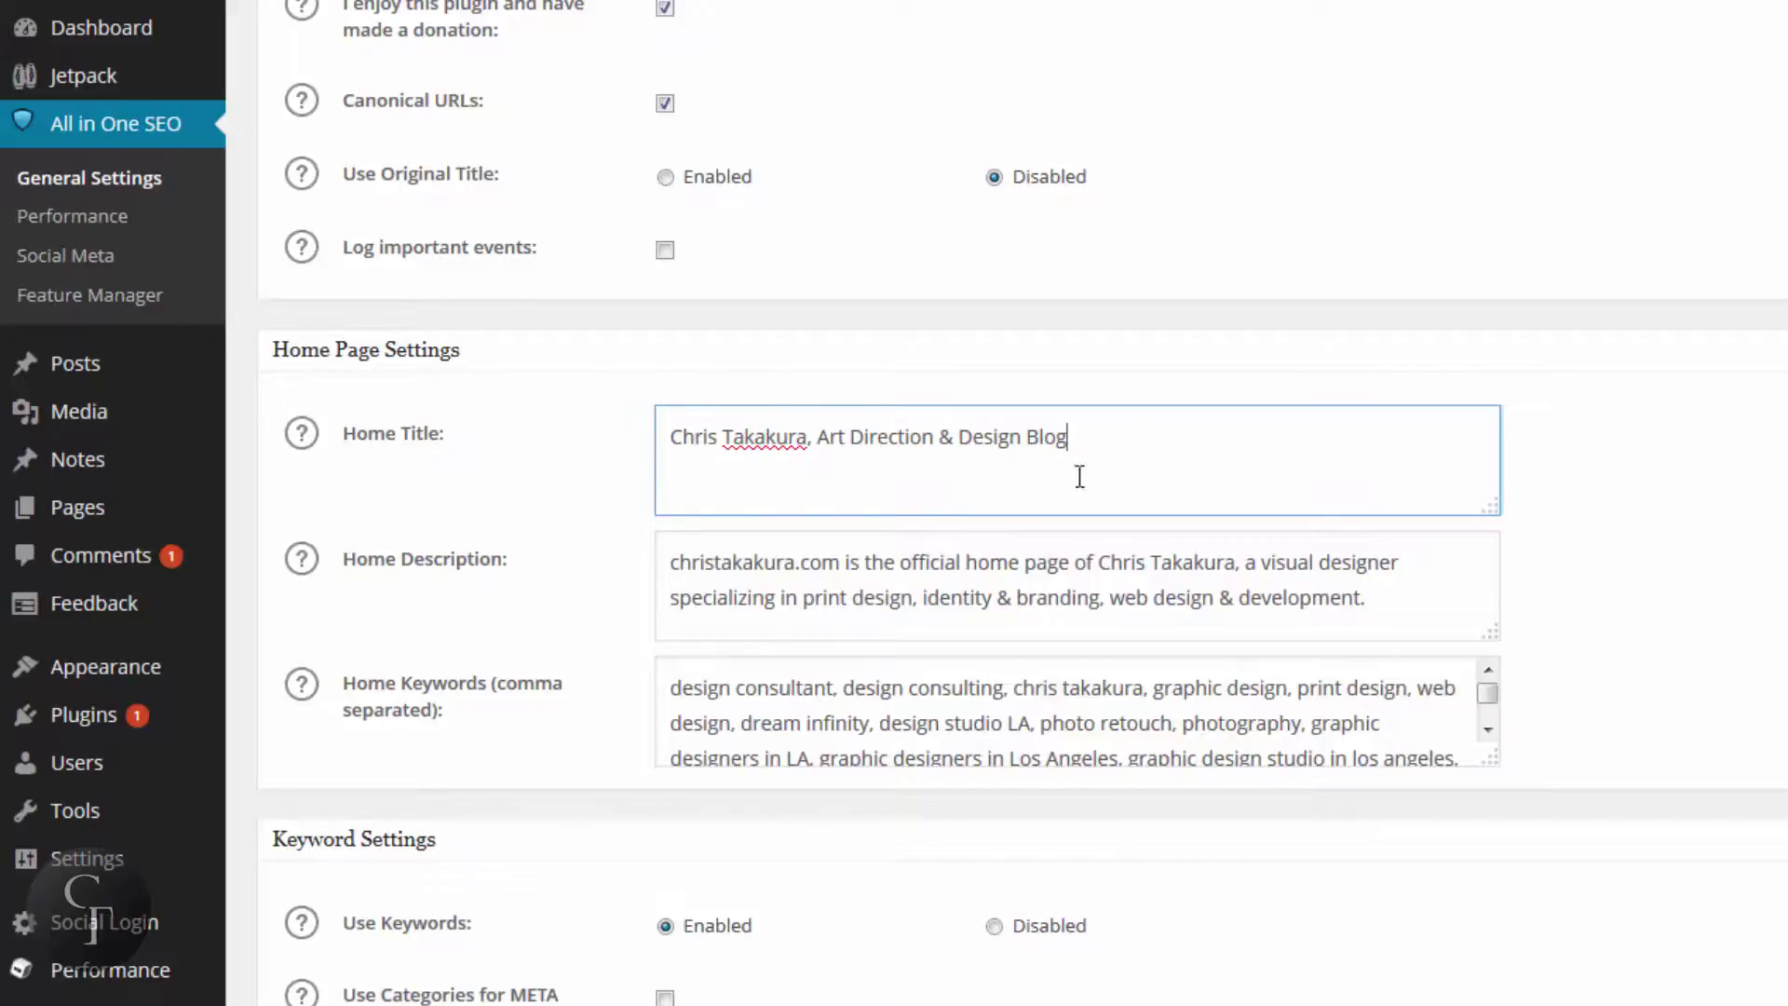
drag(1099, 427, 591, 431)
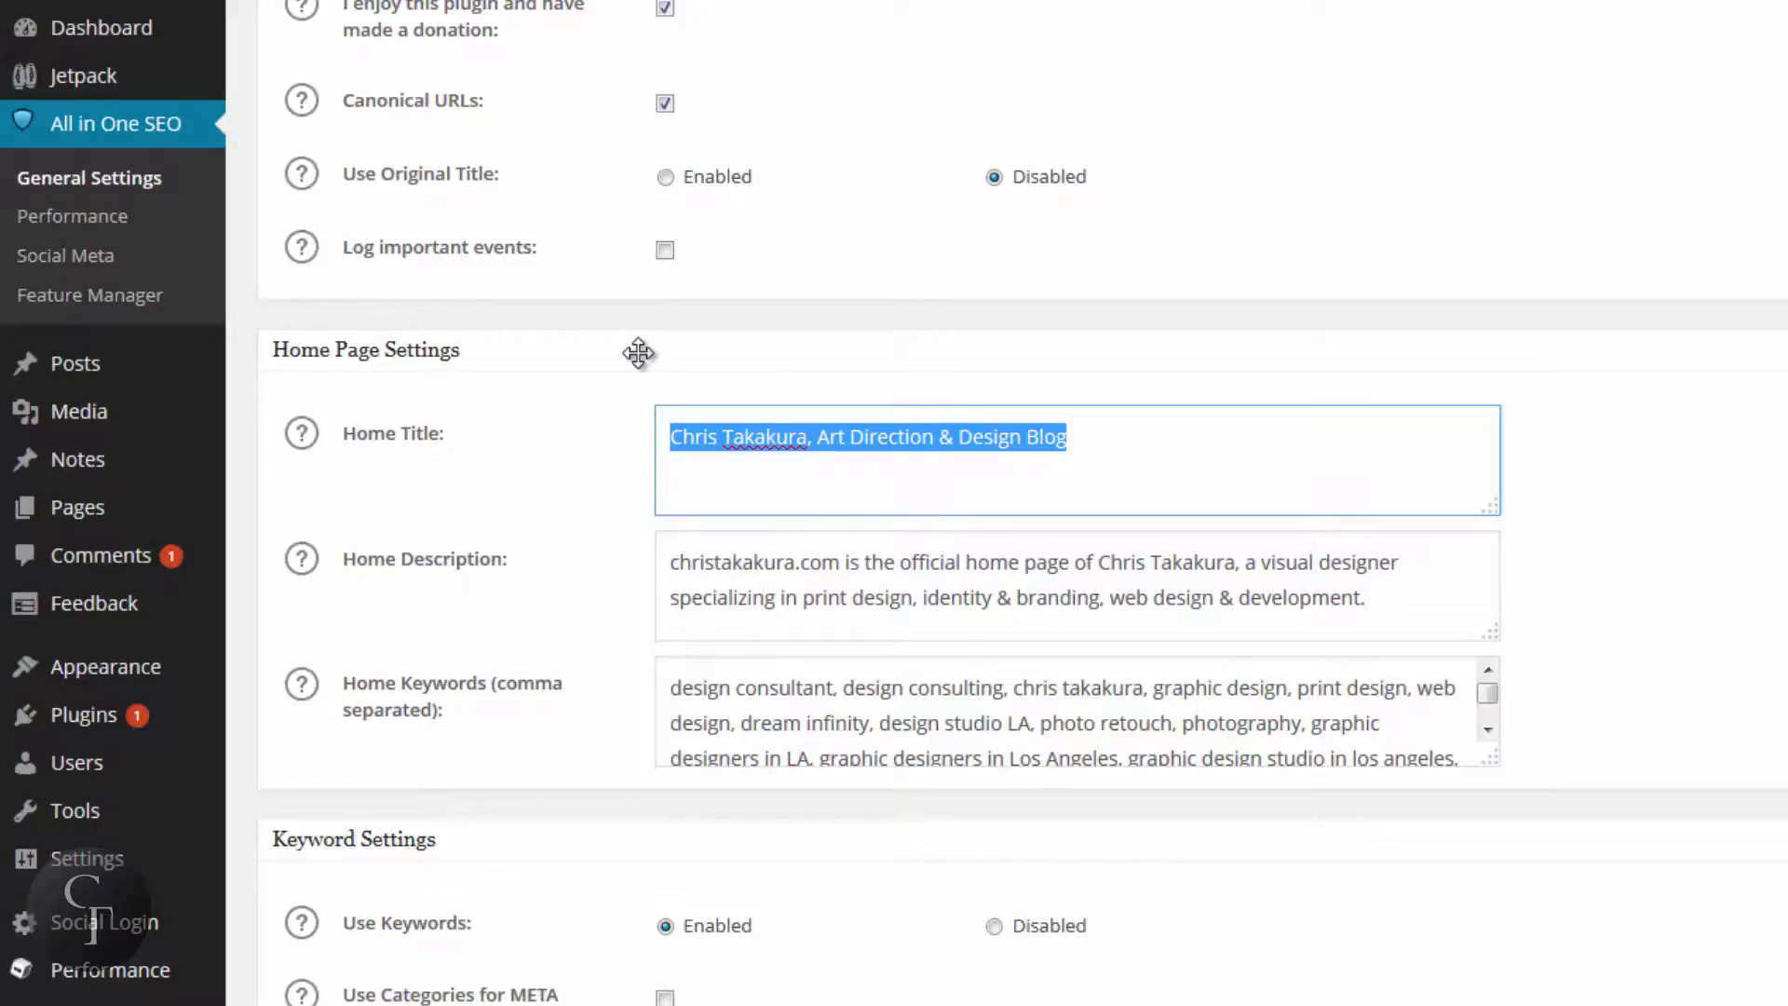
click(1141, 424)
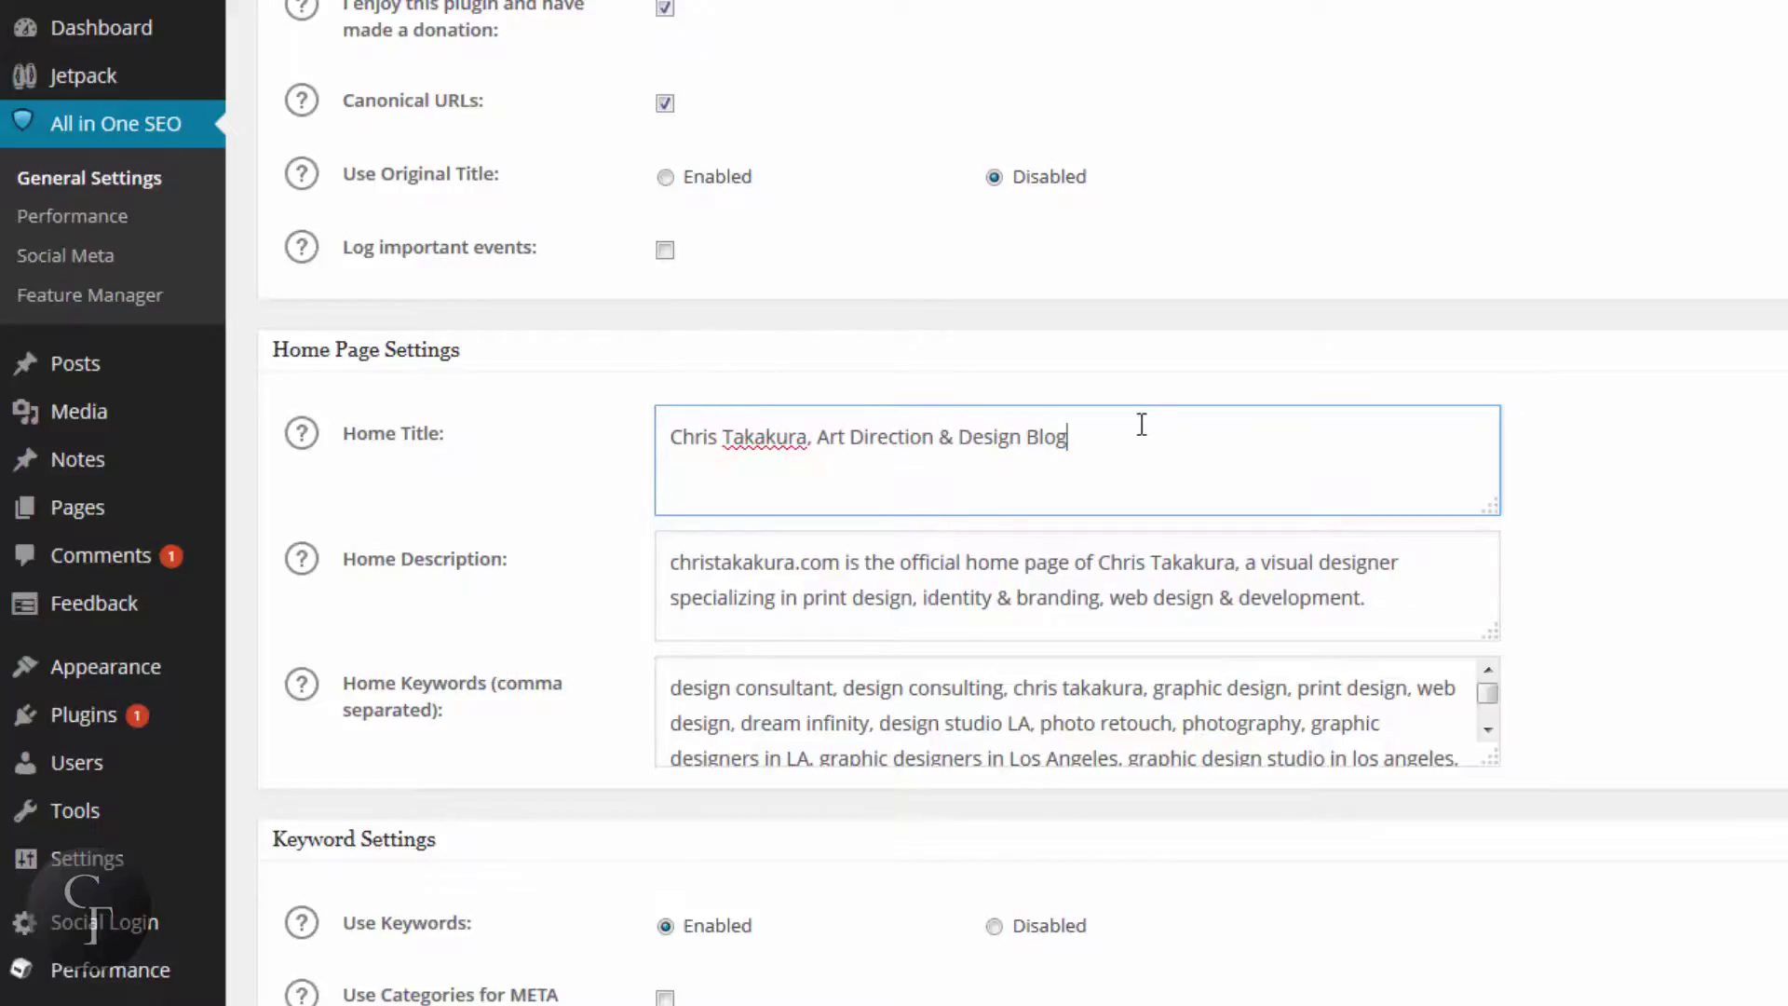
drag(1129, 432, 655, 424)
click(1145, 444)
drag(1144, 444, 642, 430)
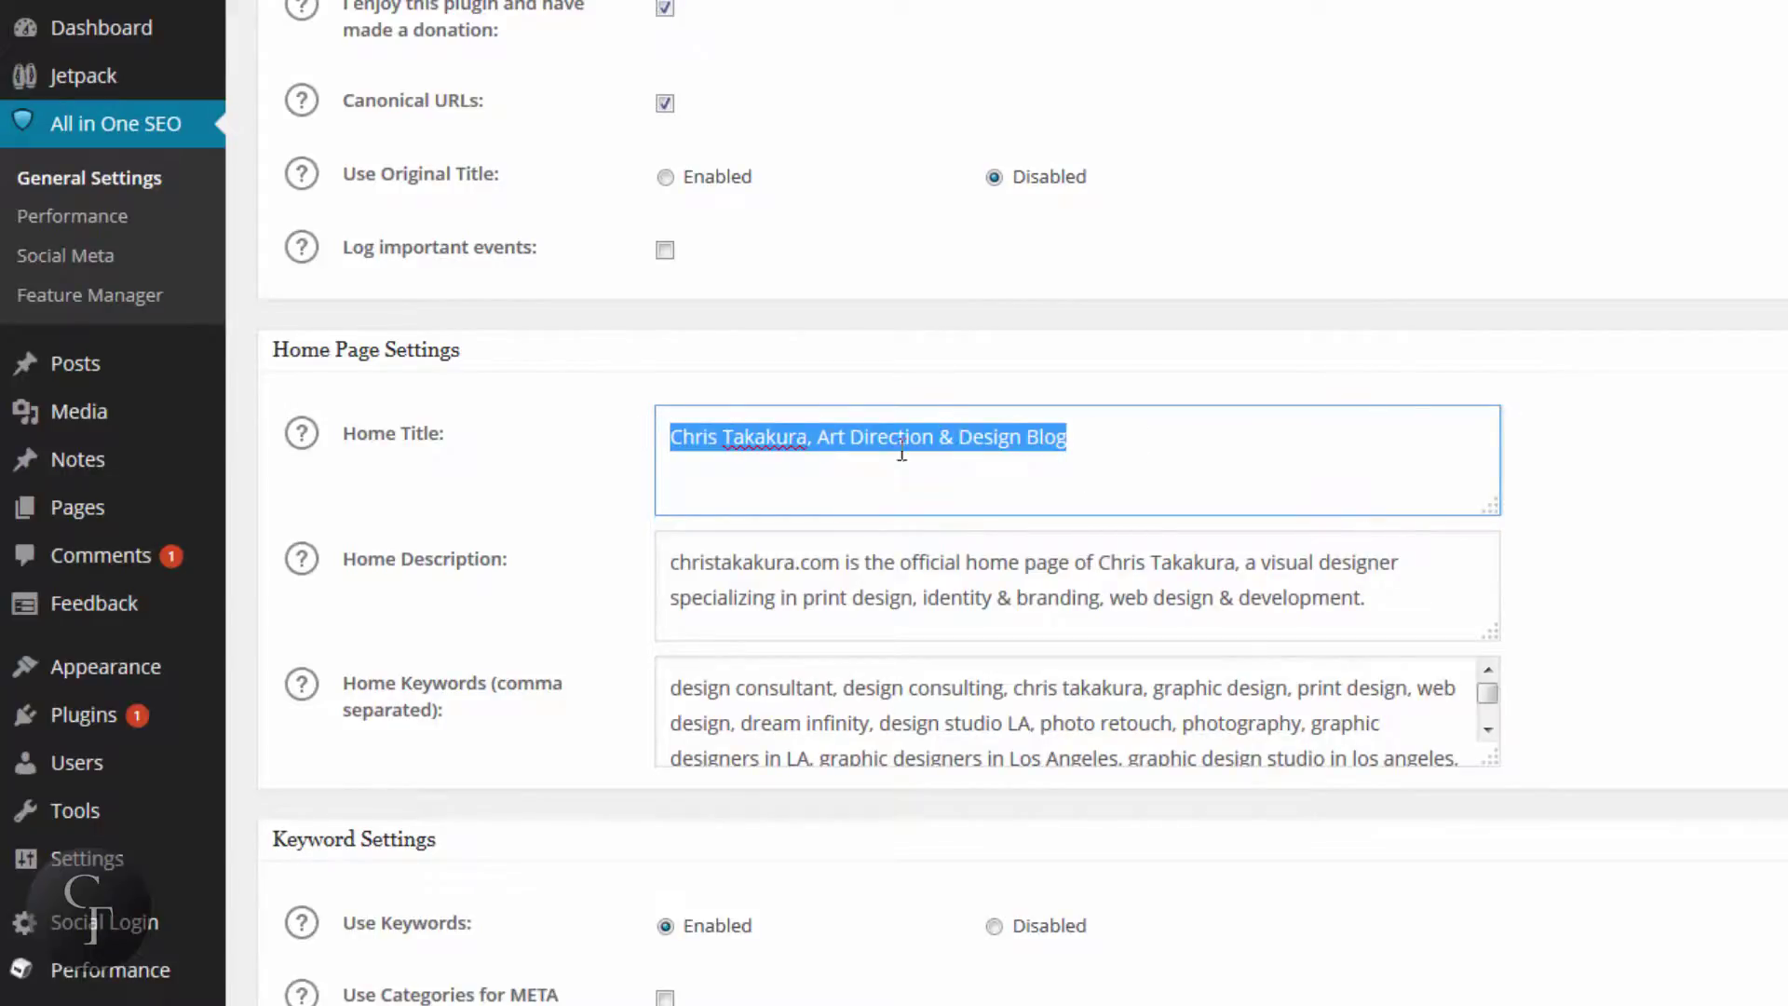
click(1115, 437)
drag(1133, 437, 699, 435)
click(1114, 425)
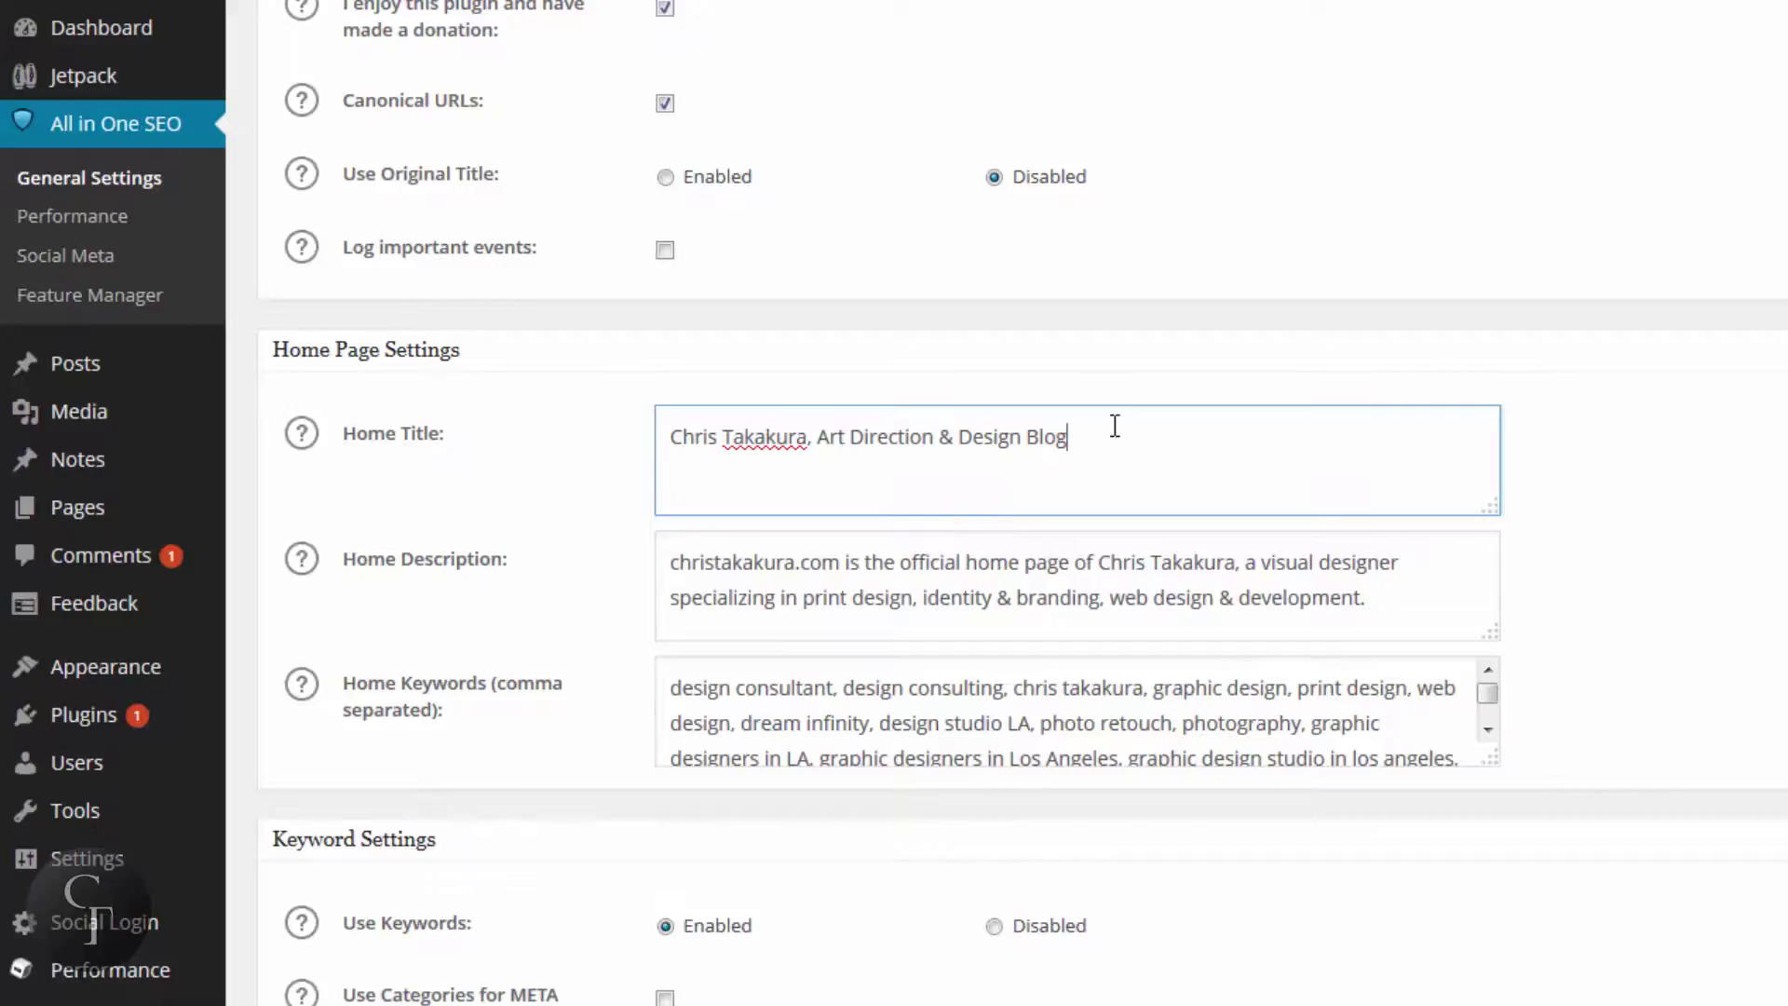
drag(1077, 428, 626, 427)
click(1220, 443)
- Examine the Home Description text and display the help explanation for that setting
click(1411, 601)
drag(1411, 602, 662, 565)
click(668, 563)
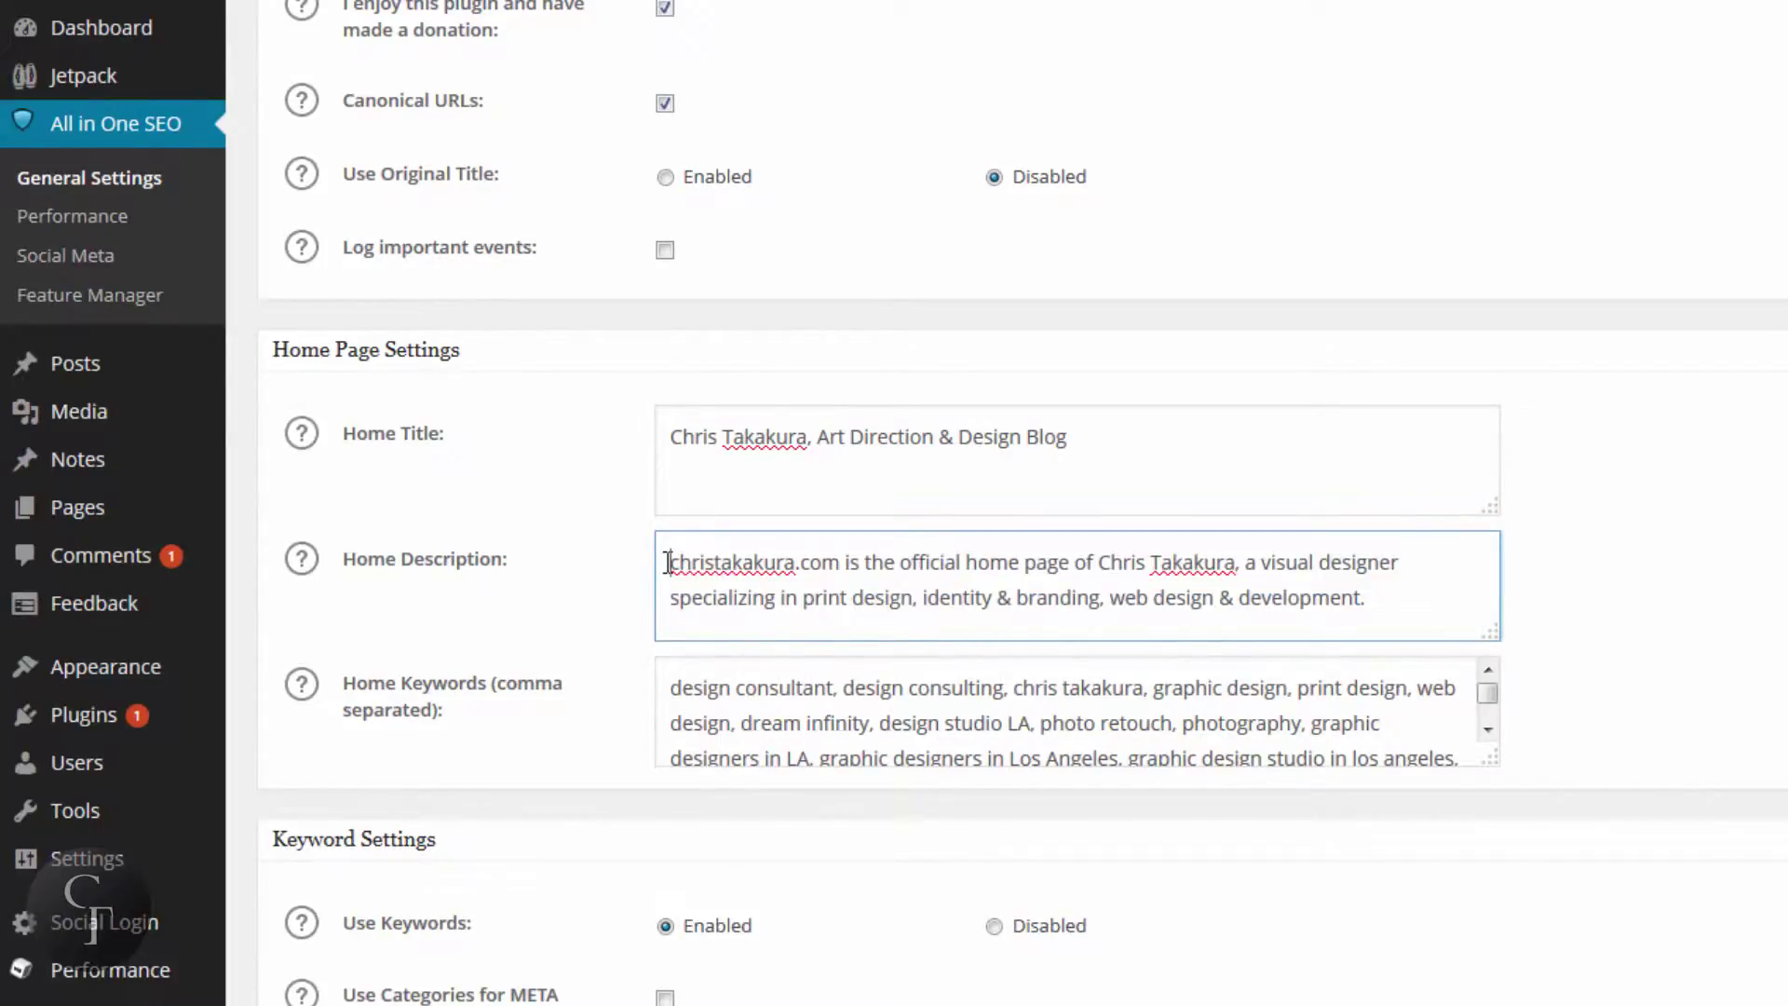
click(305, 573)
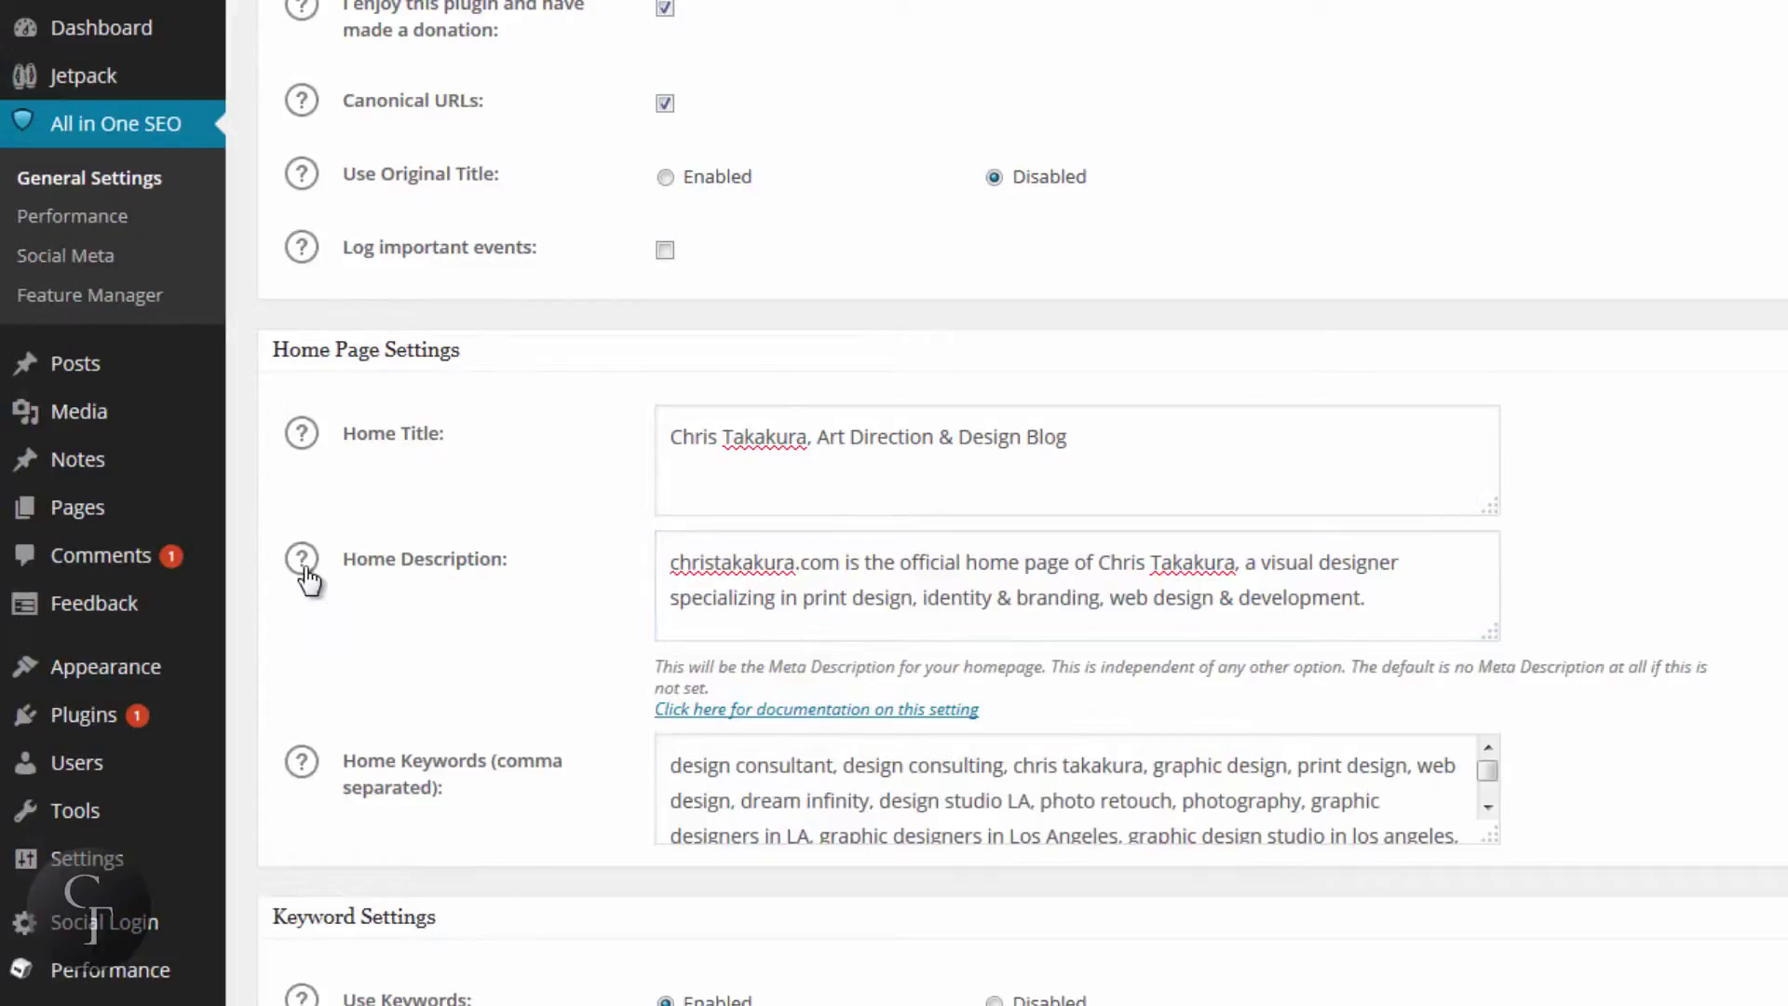
click(780, 568)
click(1369, 603)
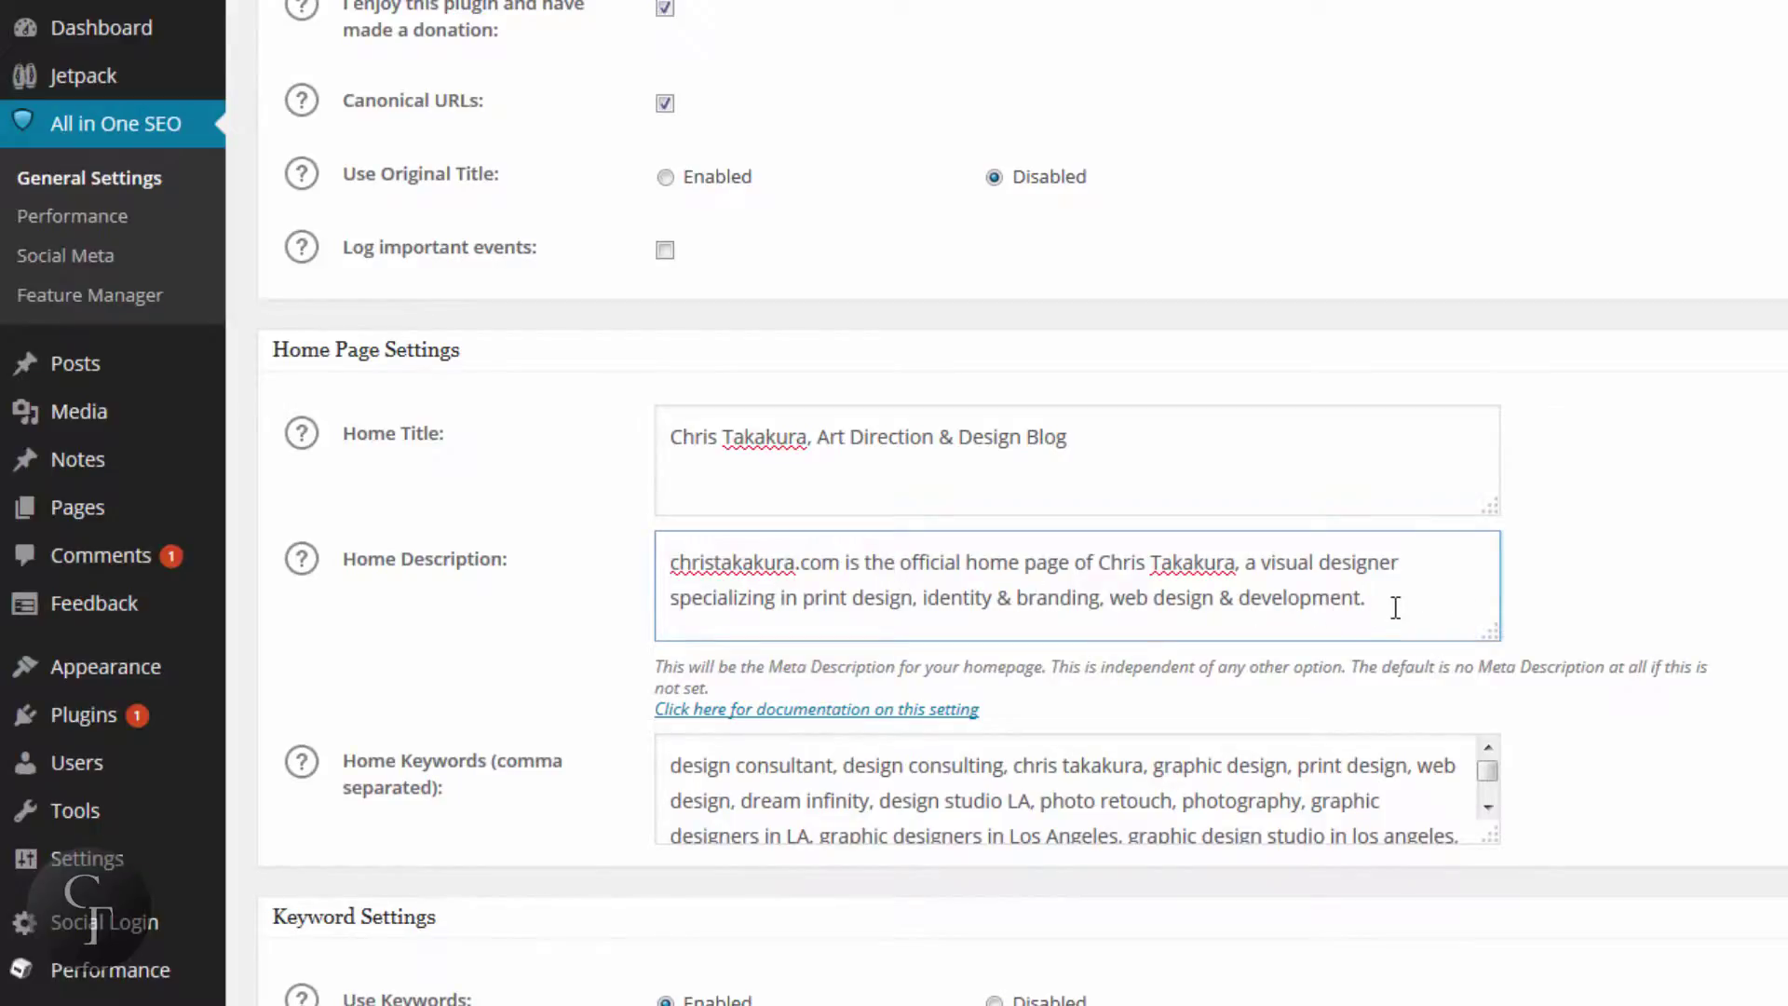
drag(1395, 607, 667, 563)
click(671, 572)
click(1449, 611)
click(671, 563)
click(1414, 579)
click(1400, 598)
- Enlarge the Home Keywords box and read through the comma-separated keyword list
drag(1493, 841, 1512, 945)
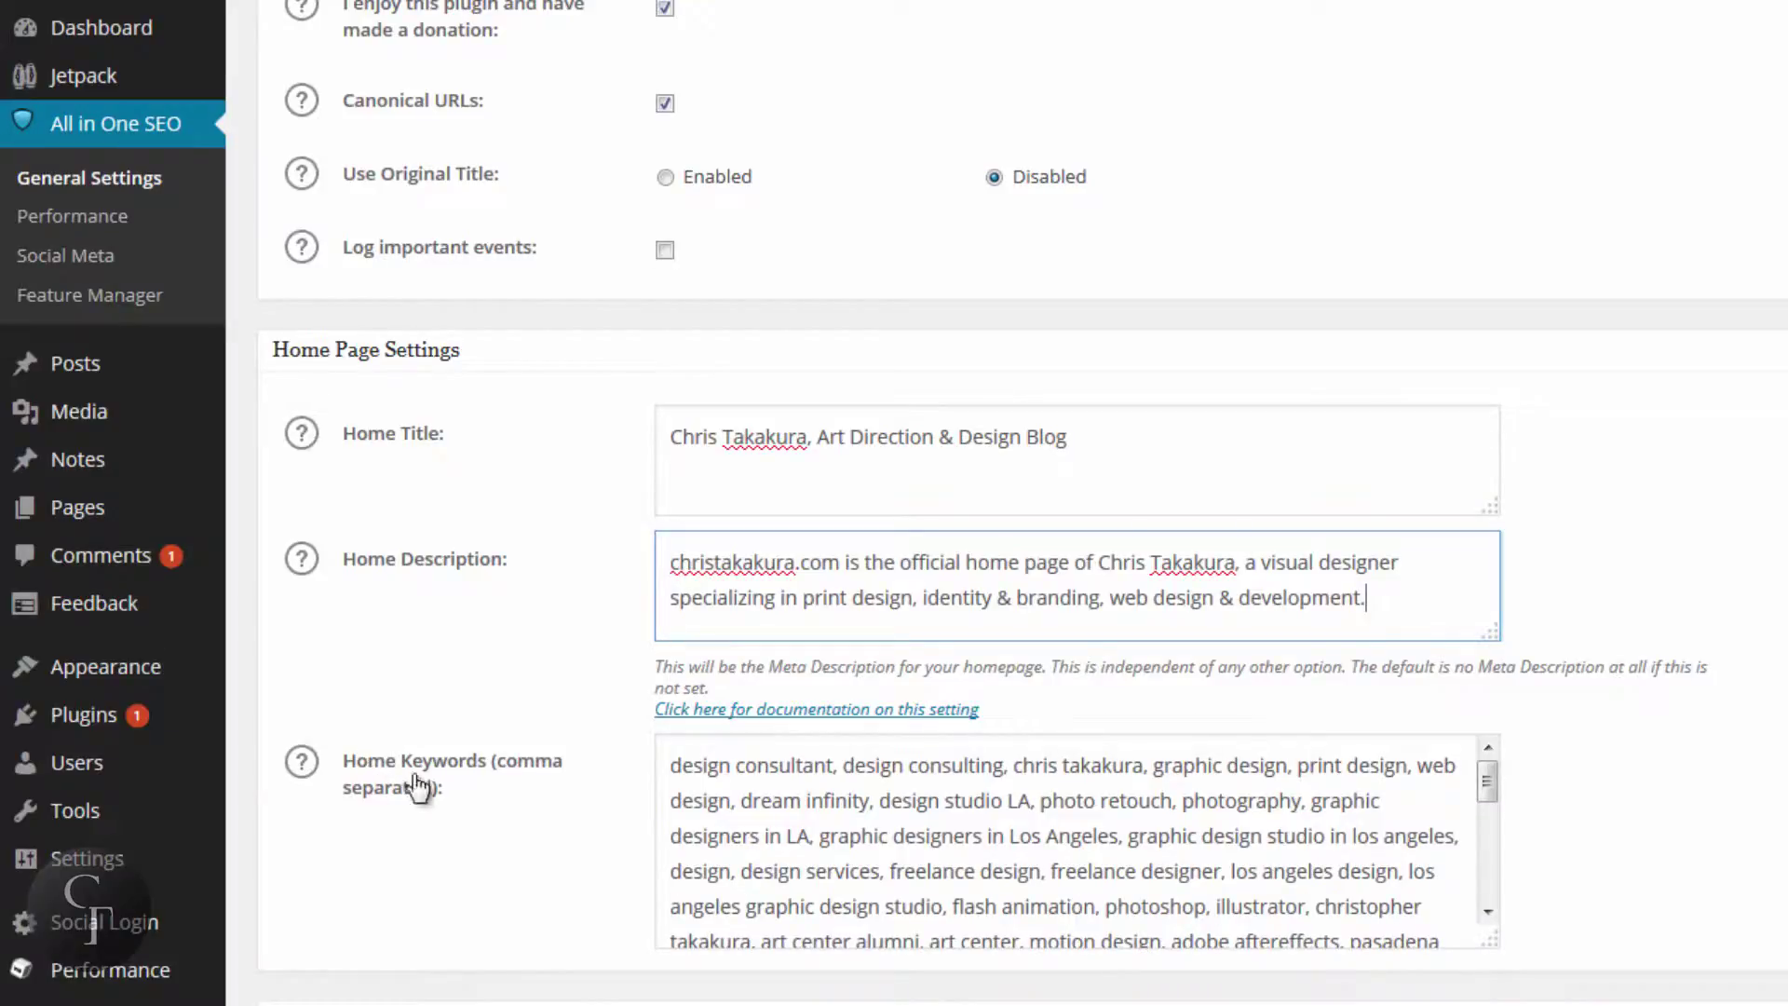
click(660, 766)
drag(670, 765, 1201, 836)
click(1202, 835)
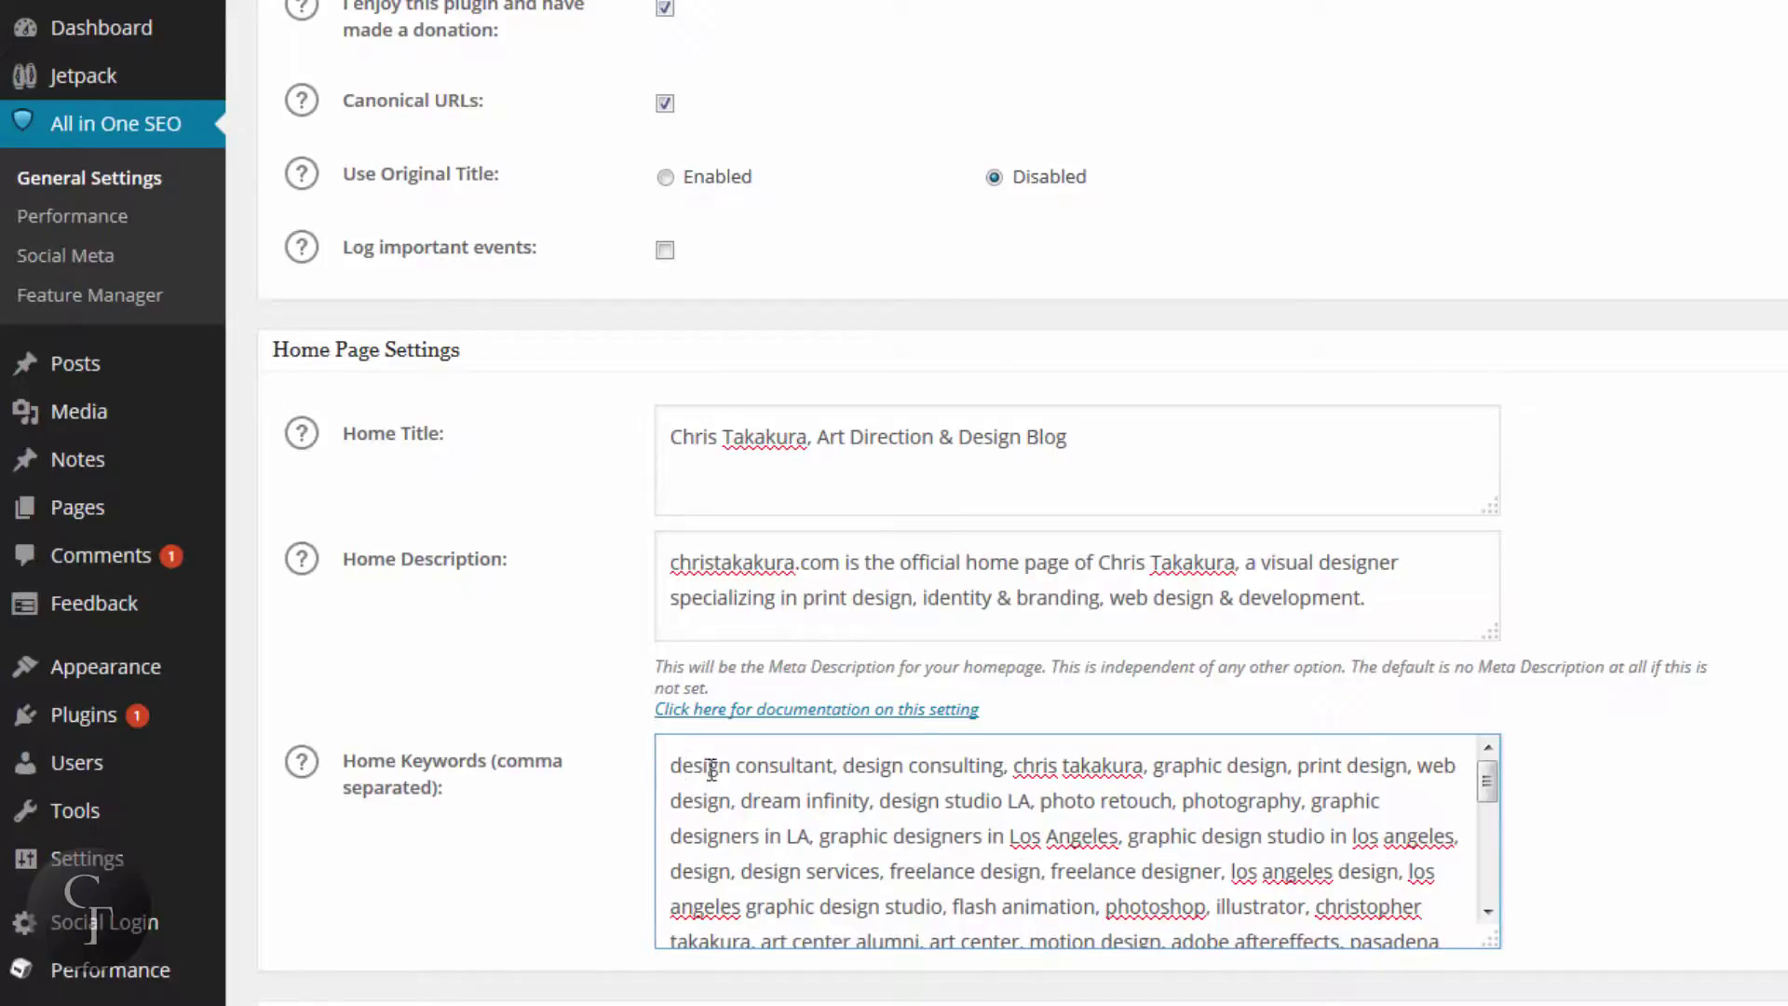
drag(1091, 765, 1184, 824)
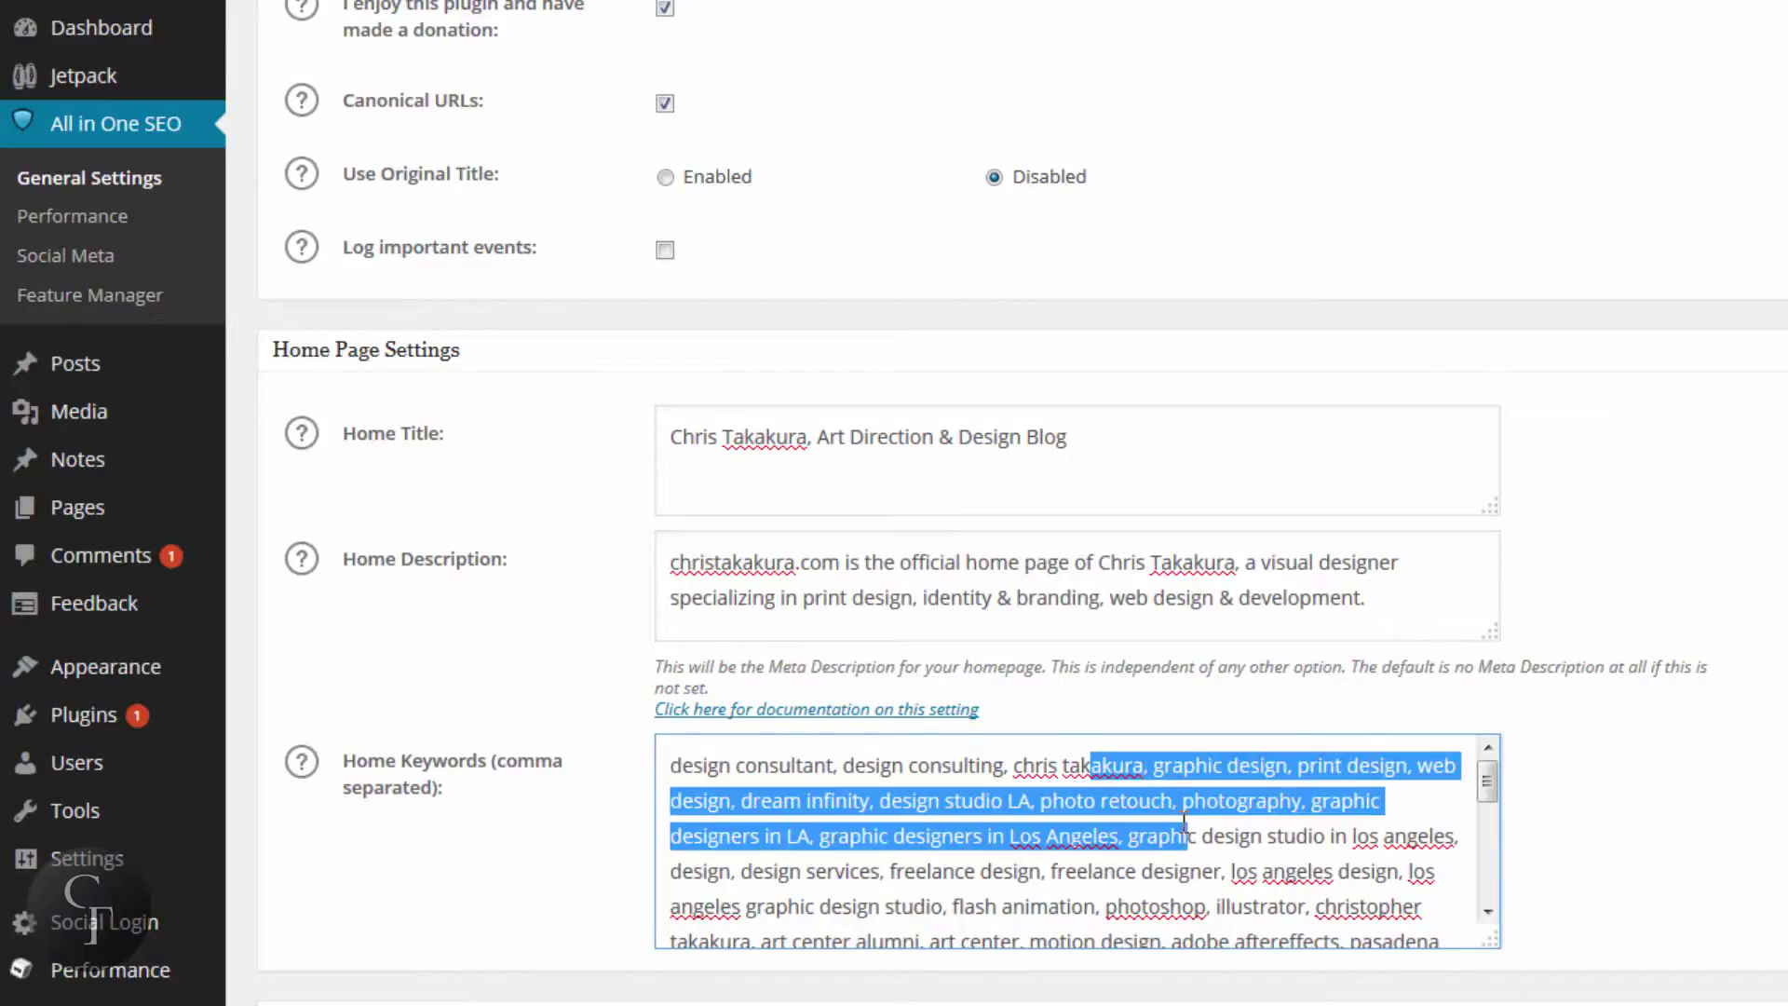
click(1191, 824)
mouse_move(1486, 775)
mouse_down()
mouse_move(1494, 914)
mouse_move(1494, 780)
mouse_up()
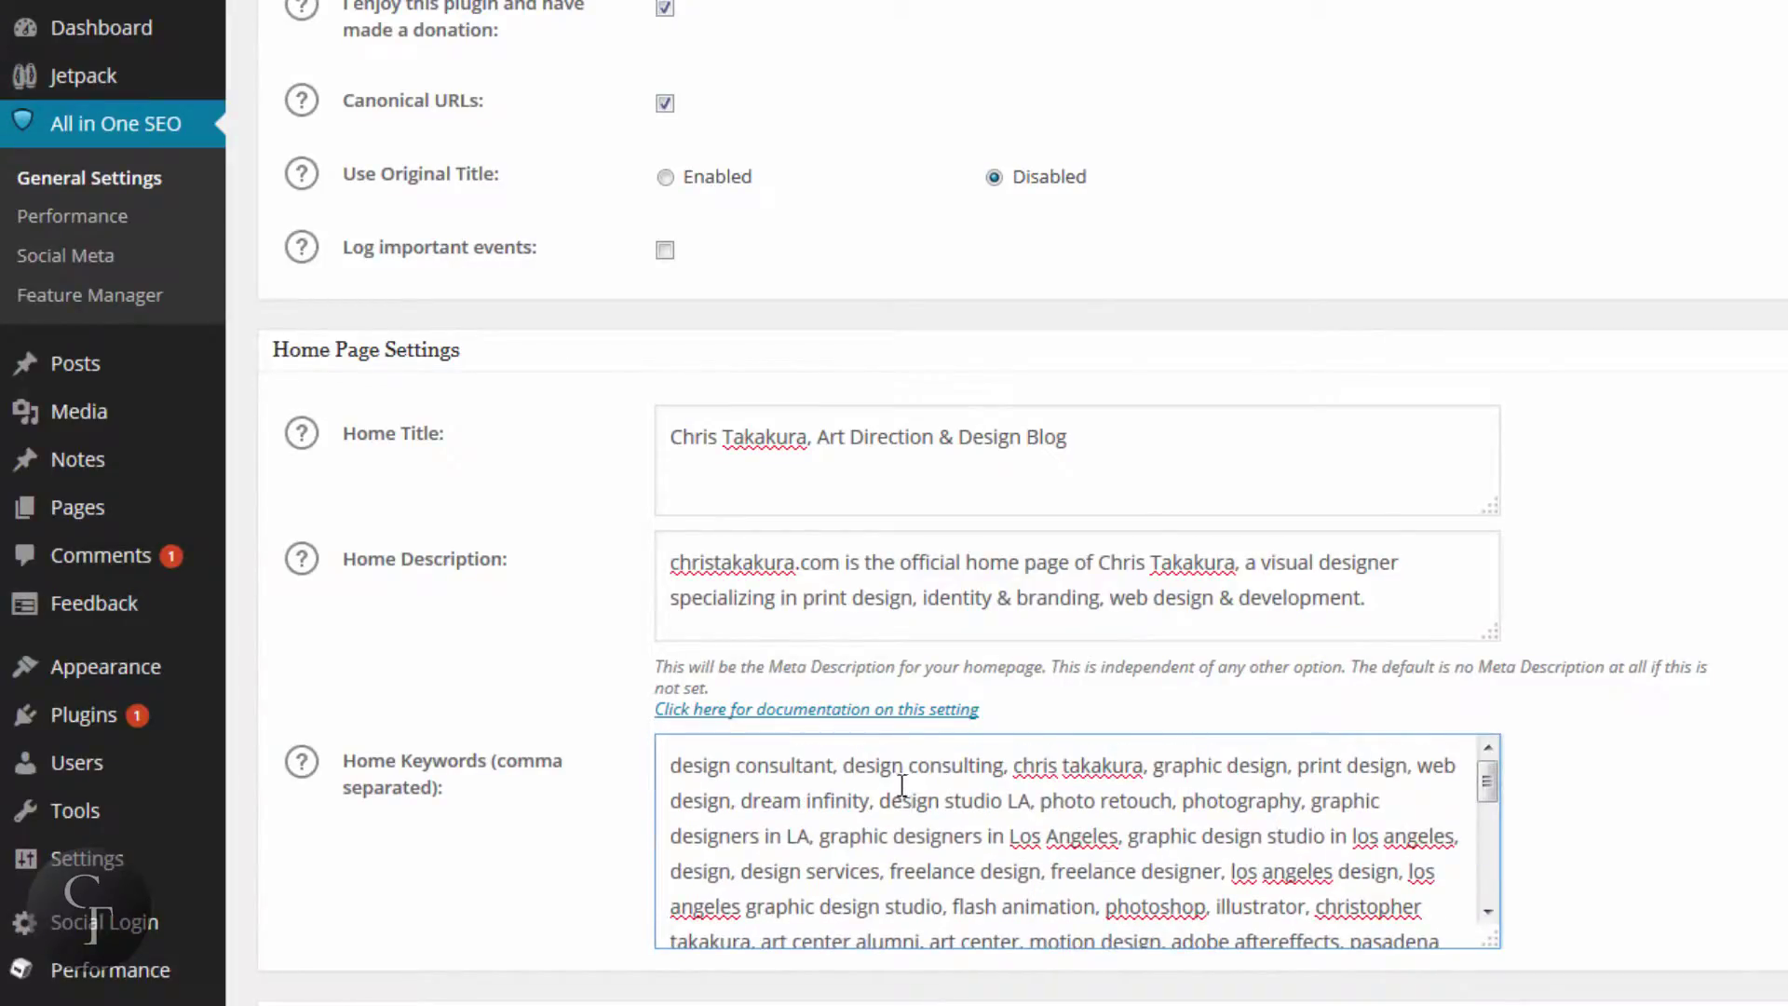
scroll(912, 787, down, 3)
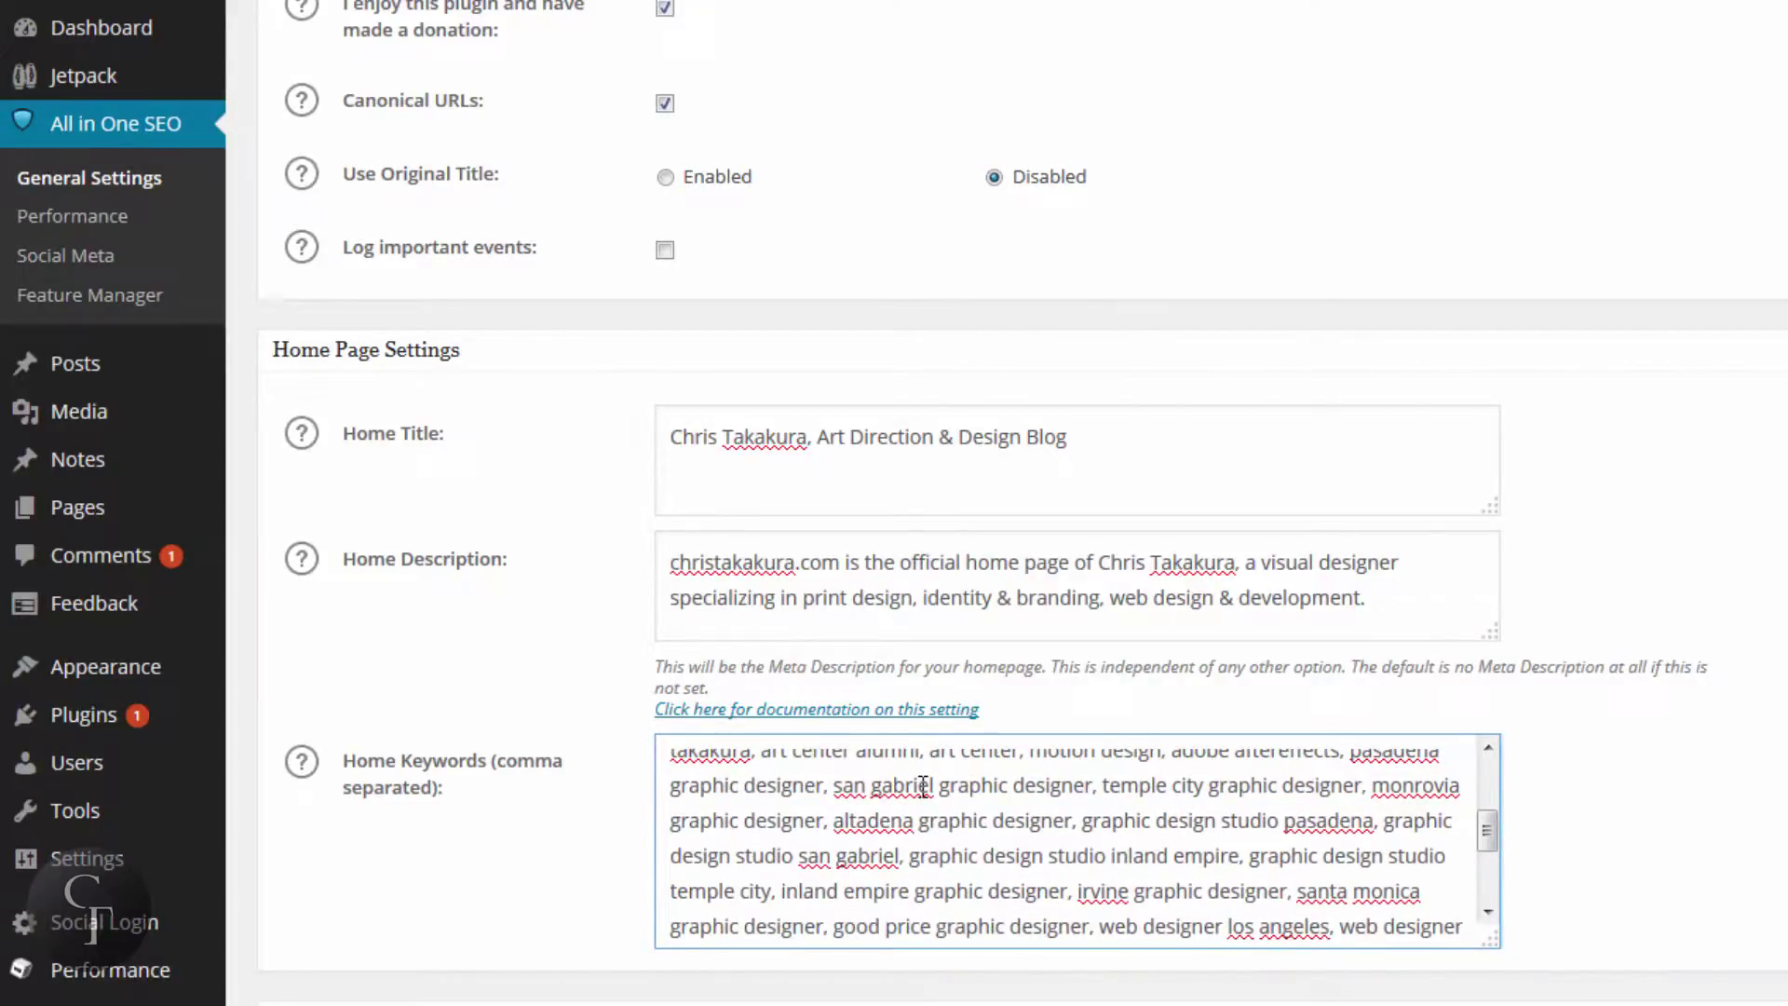
scroll(922, 787, down, 2)
scroll(965, 826, up, 5)
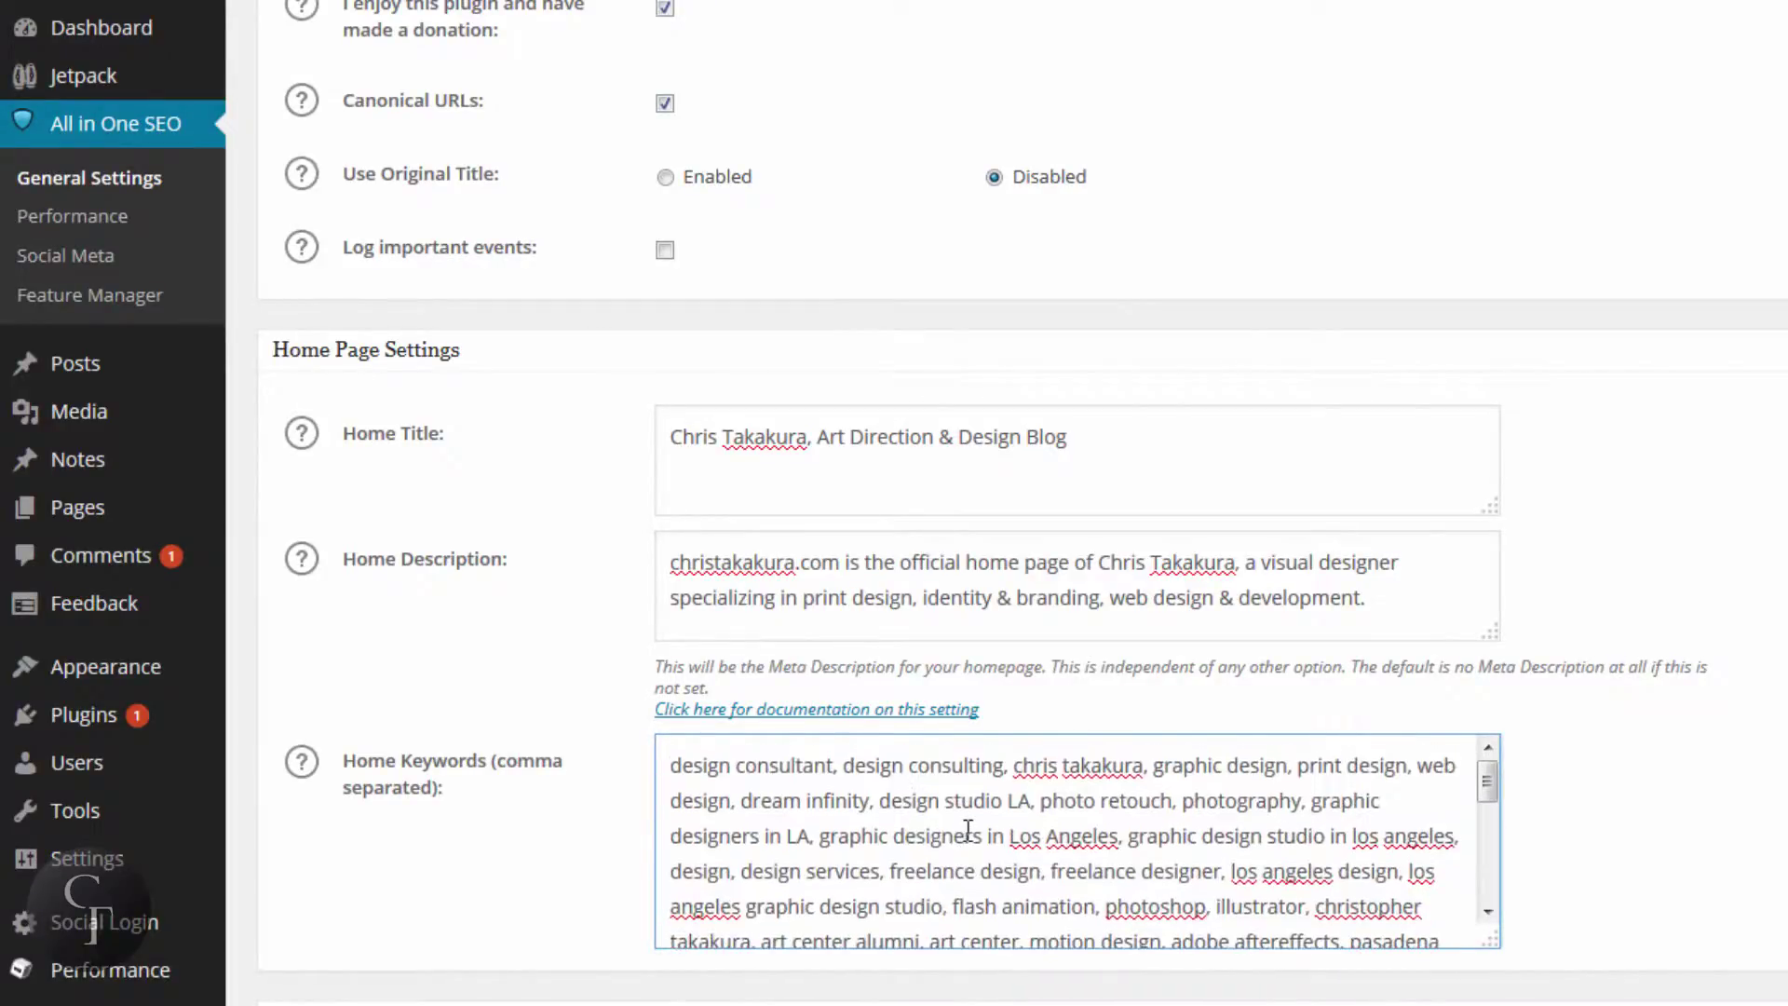
- Open the list of all blog posts and look through the entries with their categories and tags
scroll(969, 829, up, 5)
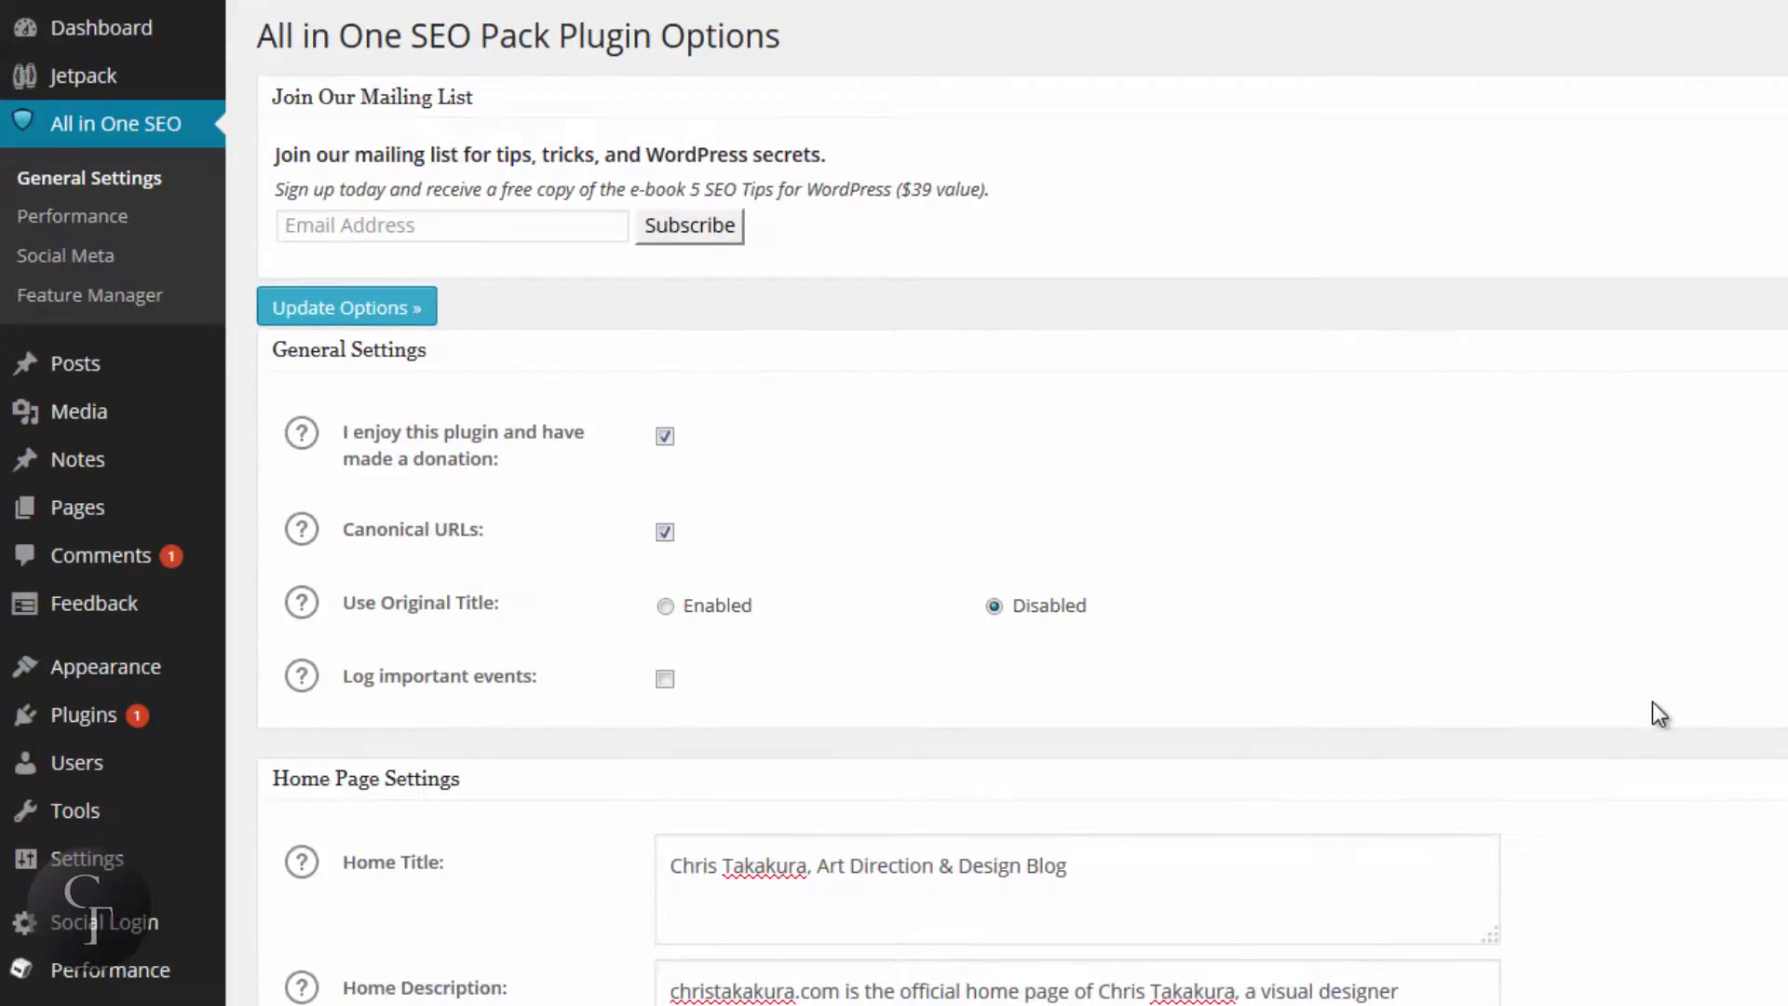
scroll(1652, 701, down, 7)
scroll(1652, 701, up, 7)
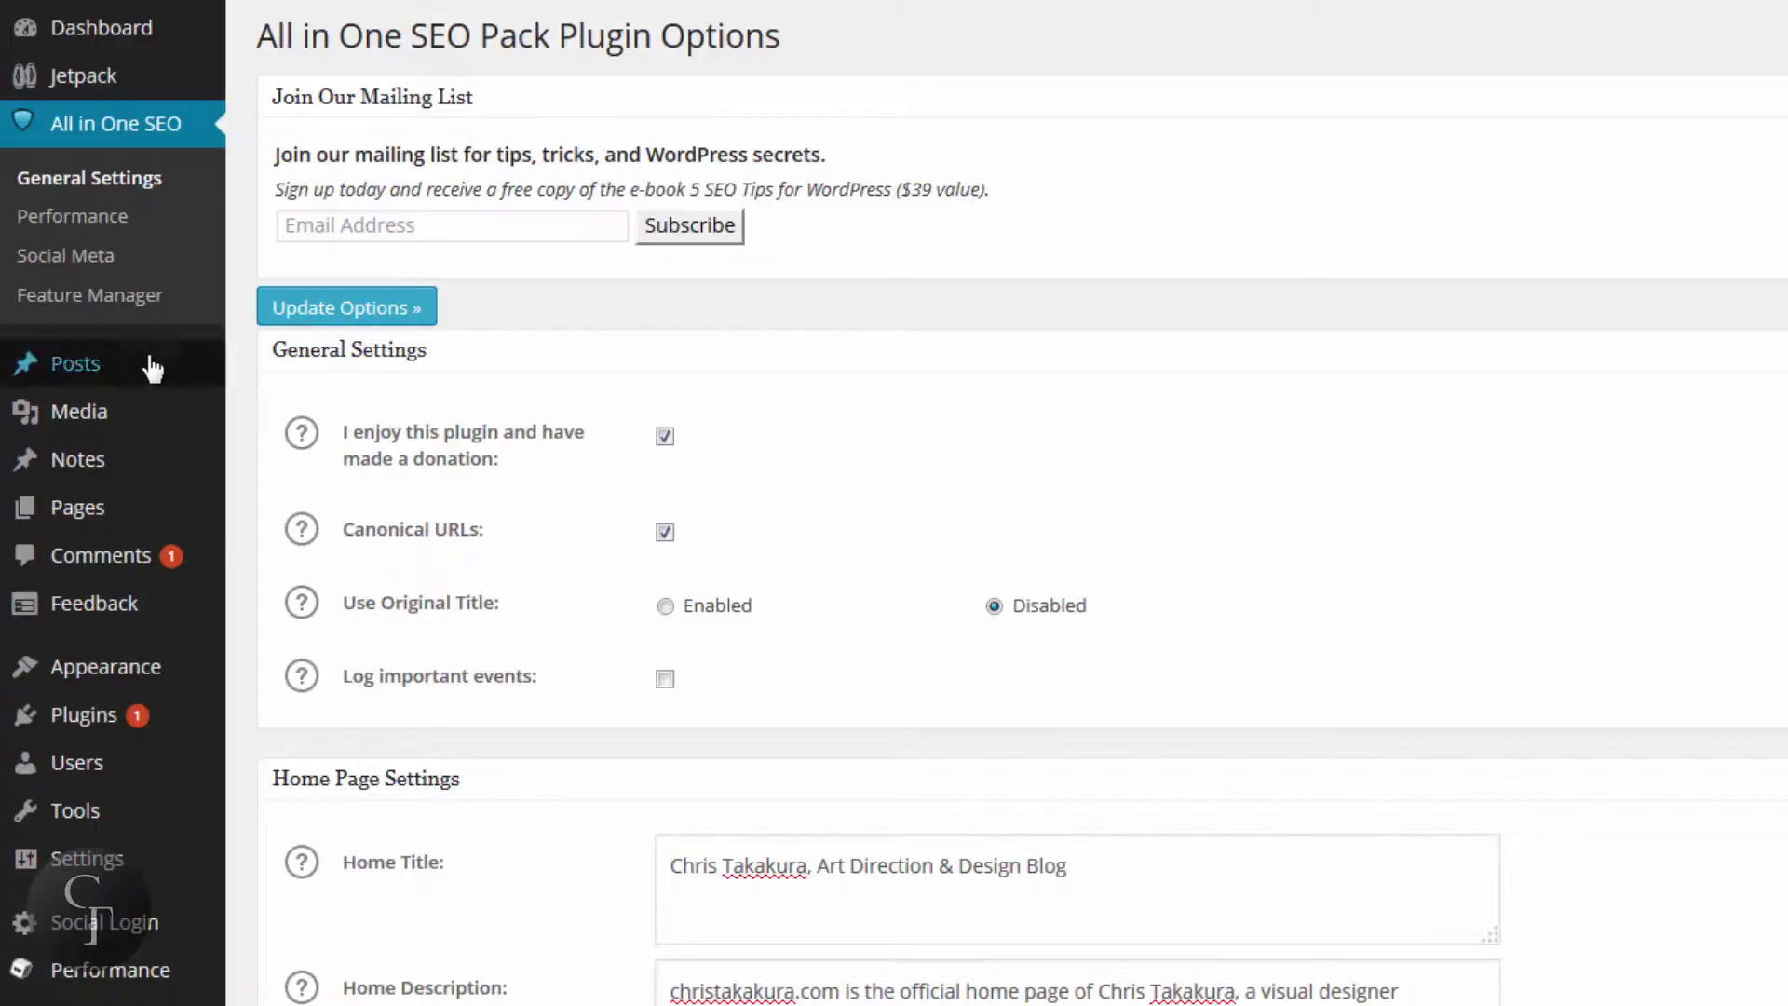
mouse_move(89, 363)
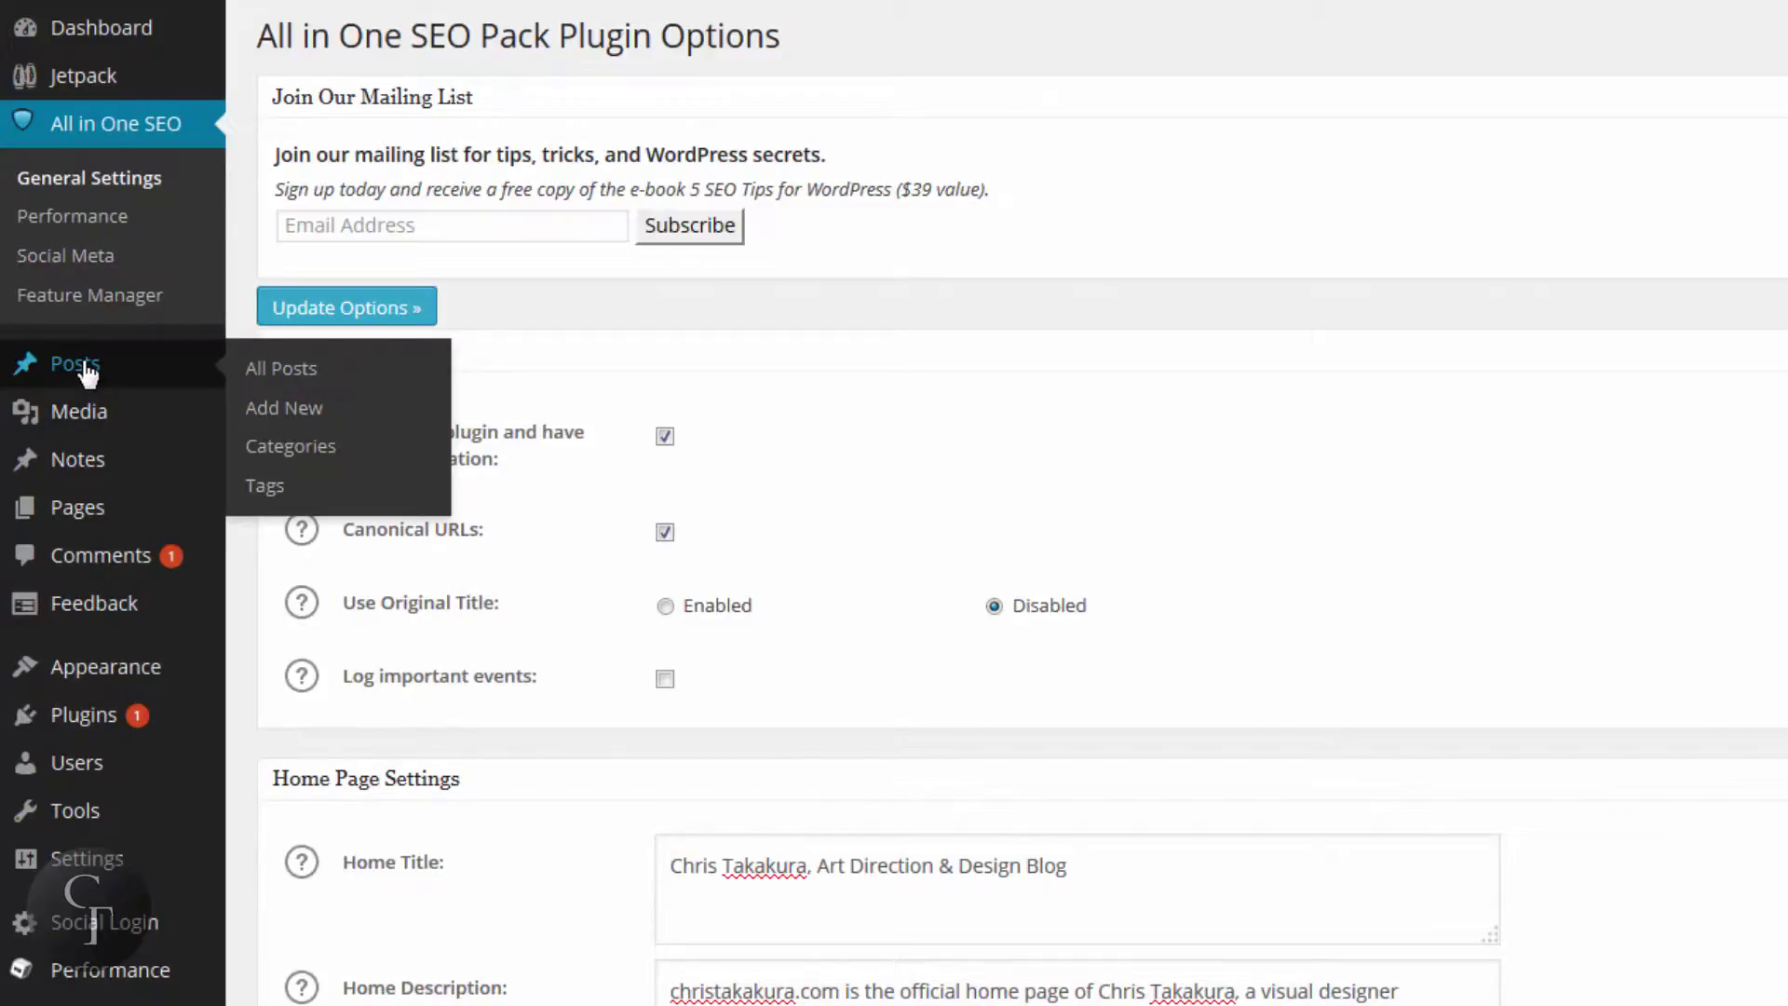
click(86, 370)
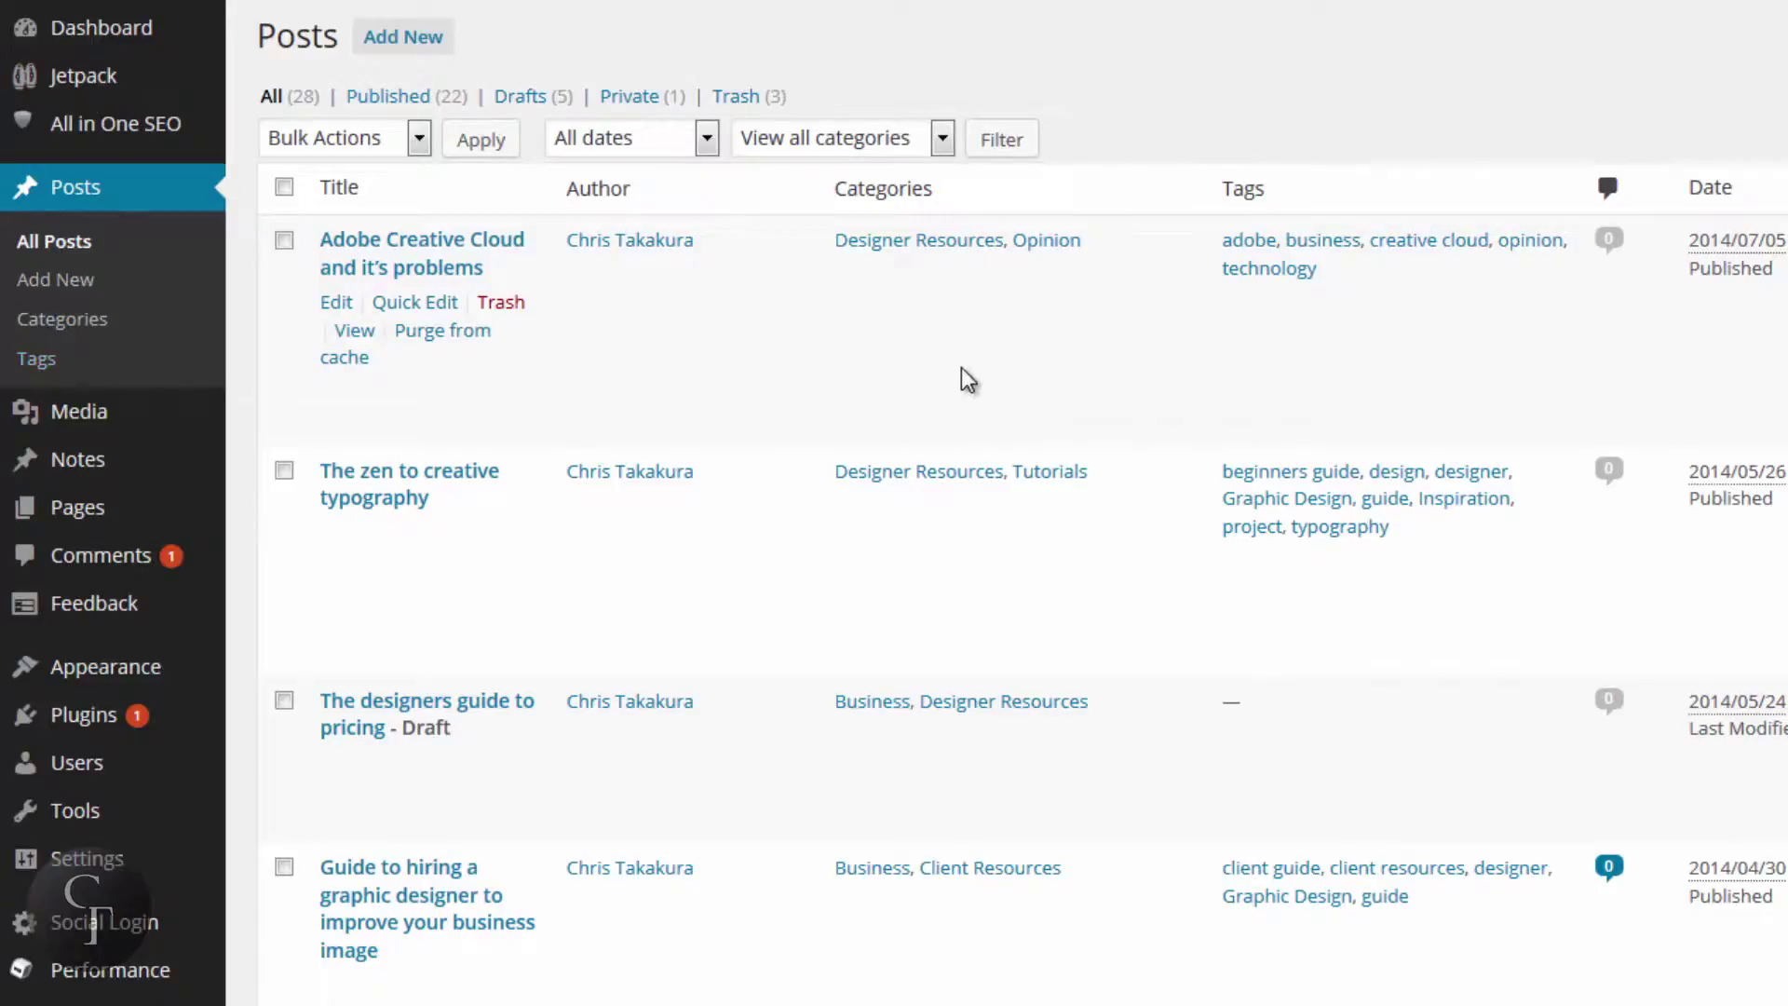
scroll(961, 372, down, 15)
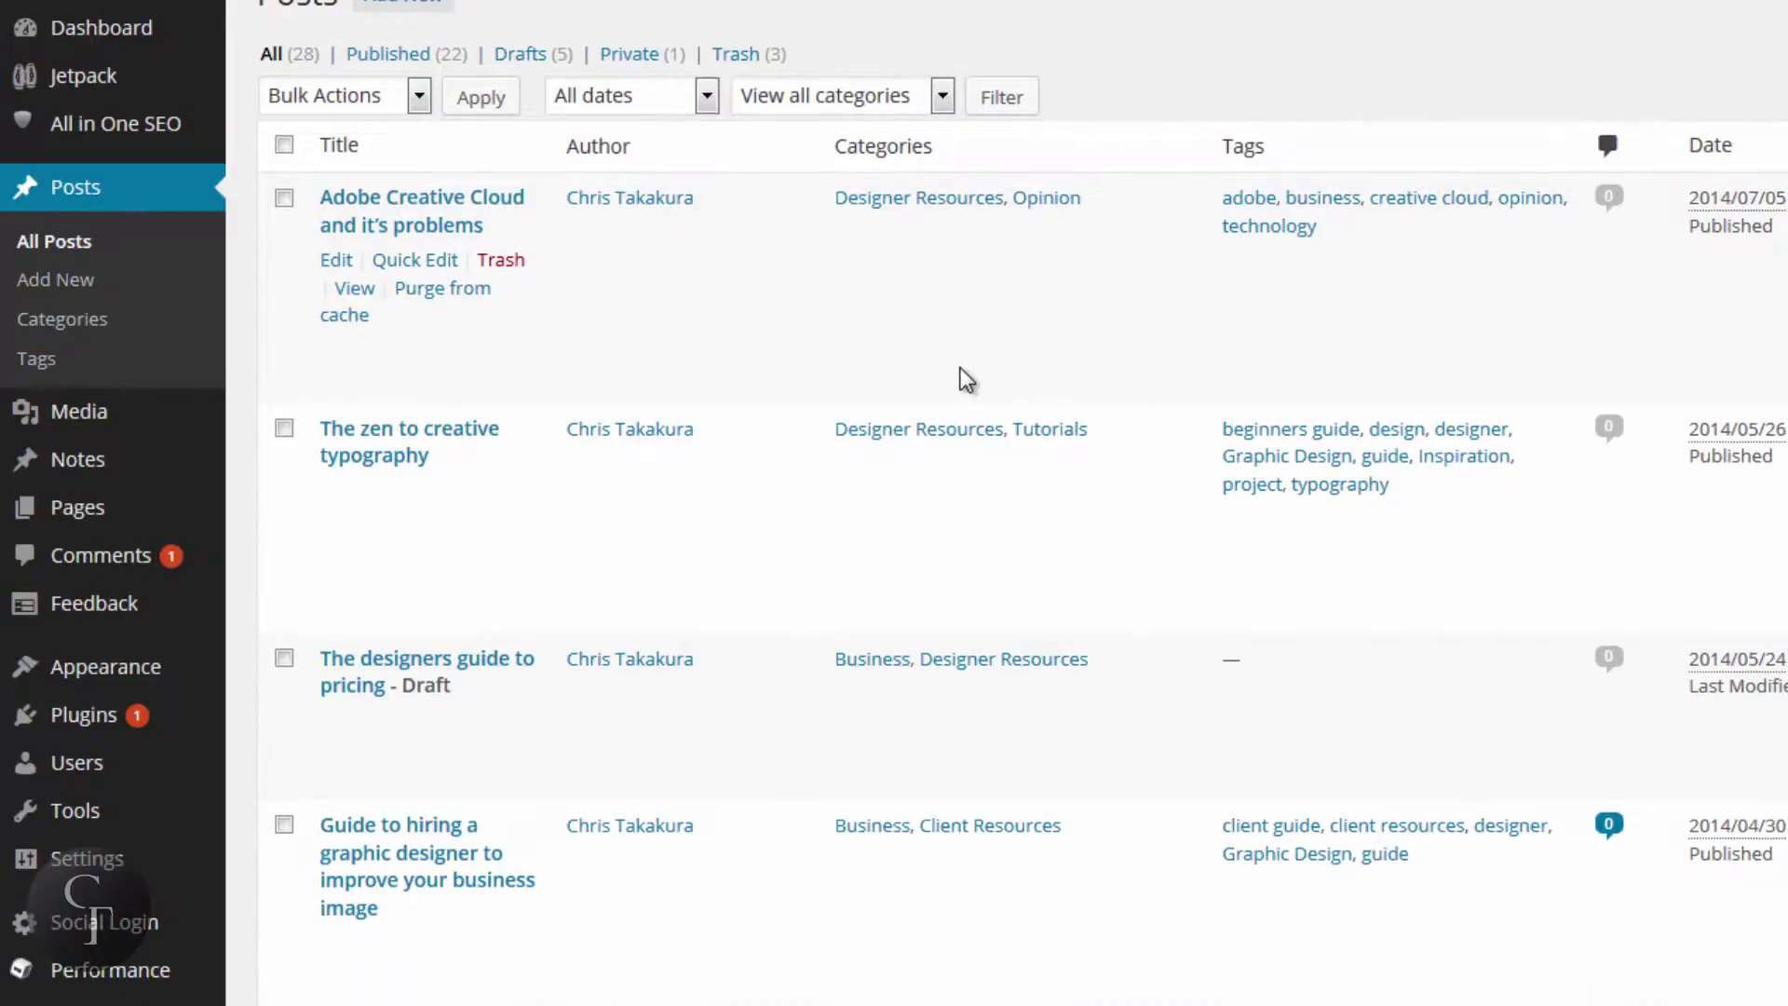
scroll(963, 373, down, 8)
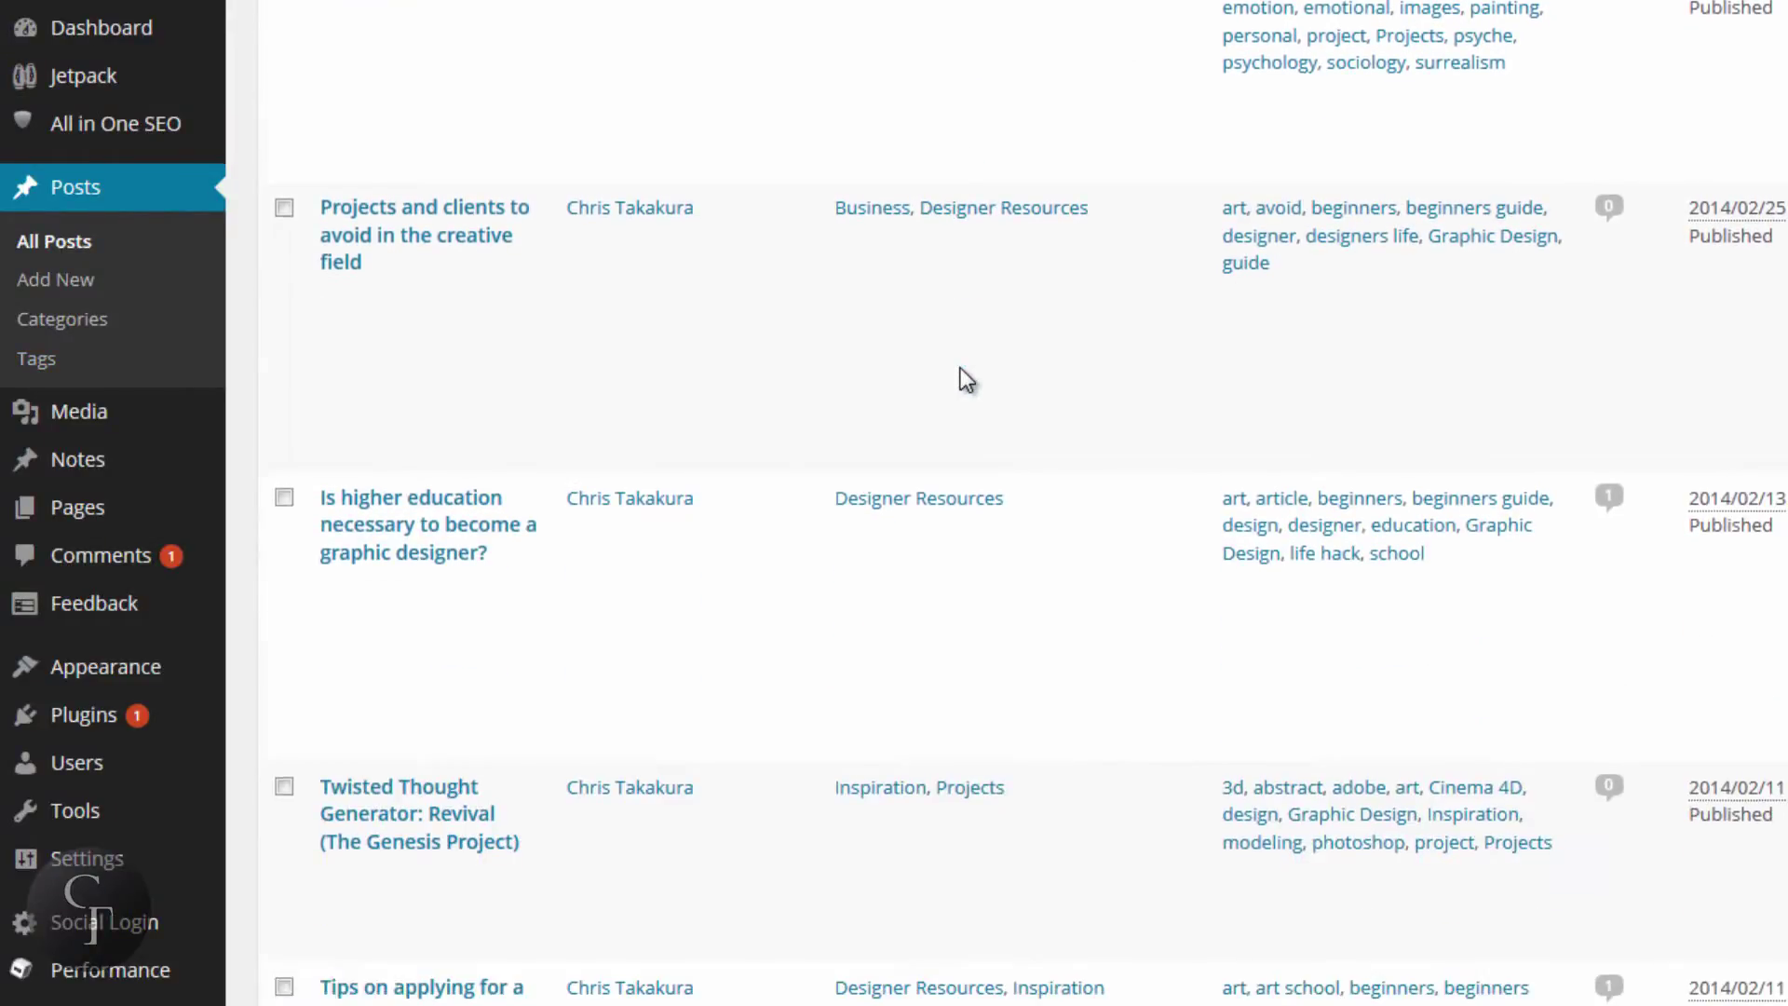
scroll(964, 373, up, 18)
scroll(962, 380, up, 4)
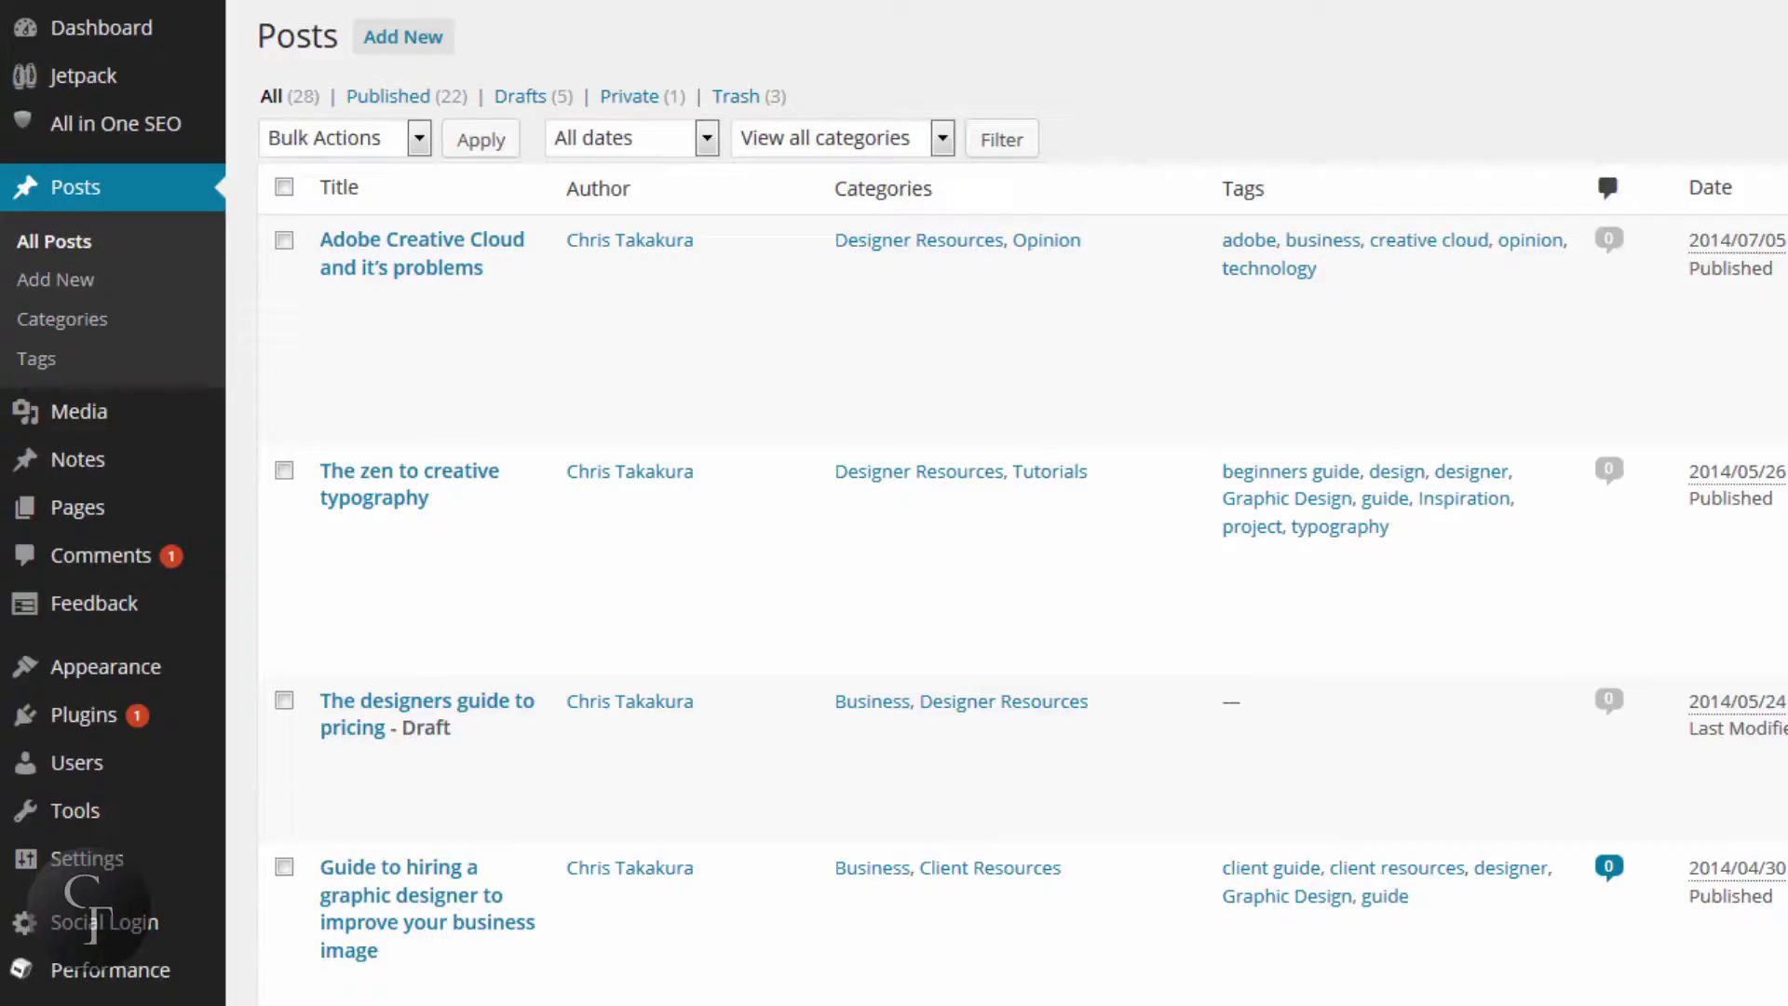
- Open the post "Adobe Creative Cloud and it's problems" for editing
mouse_move(422, 268)
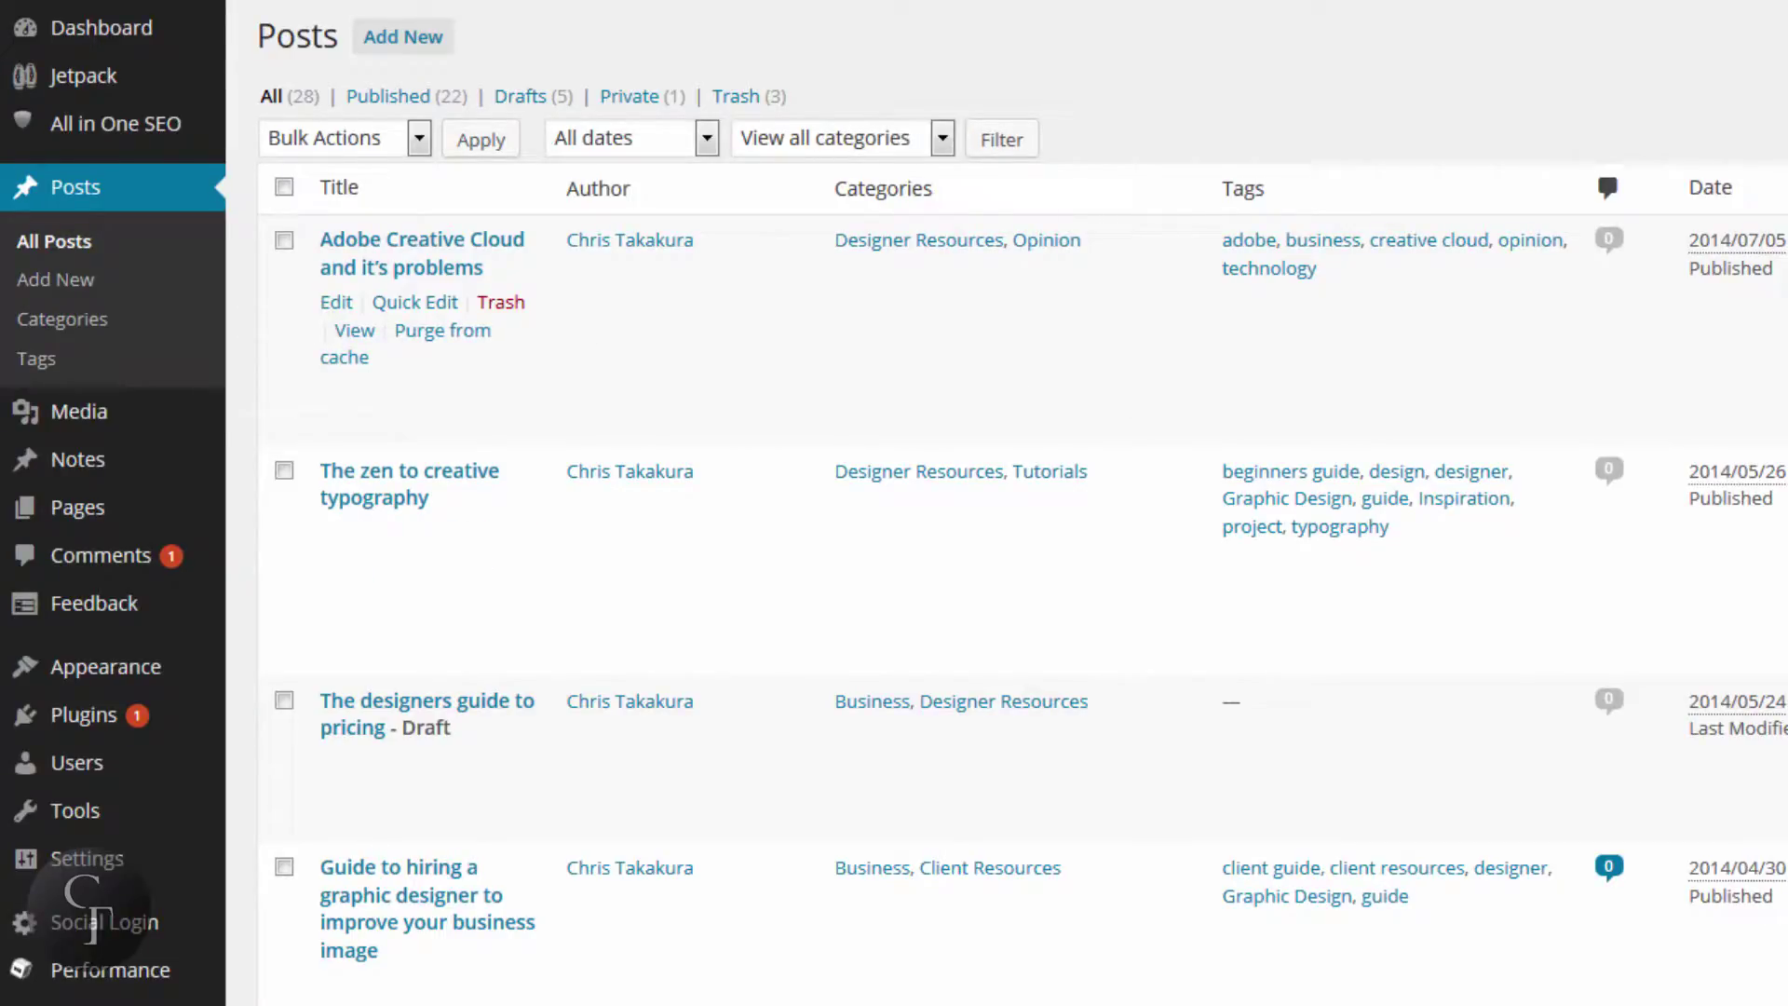
mouse_move(956, 354)
click(331, 303)
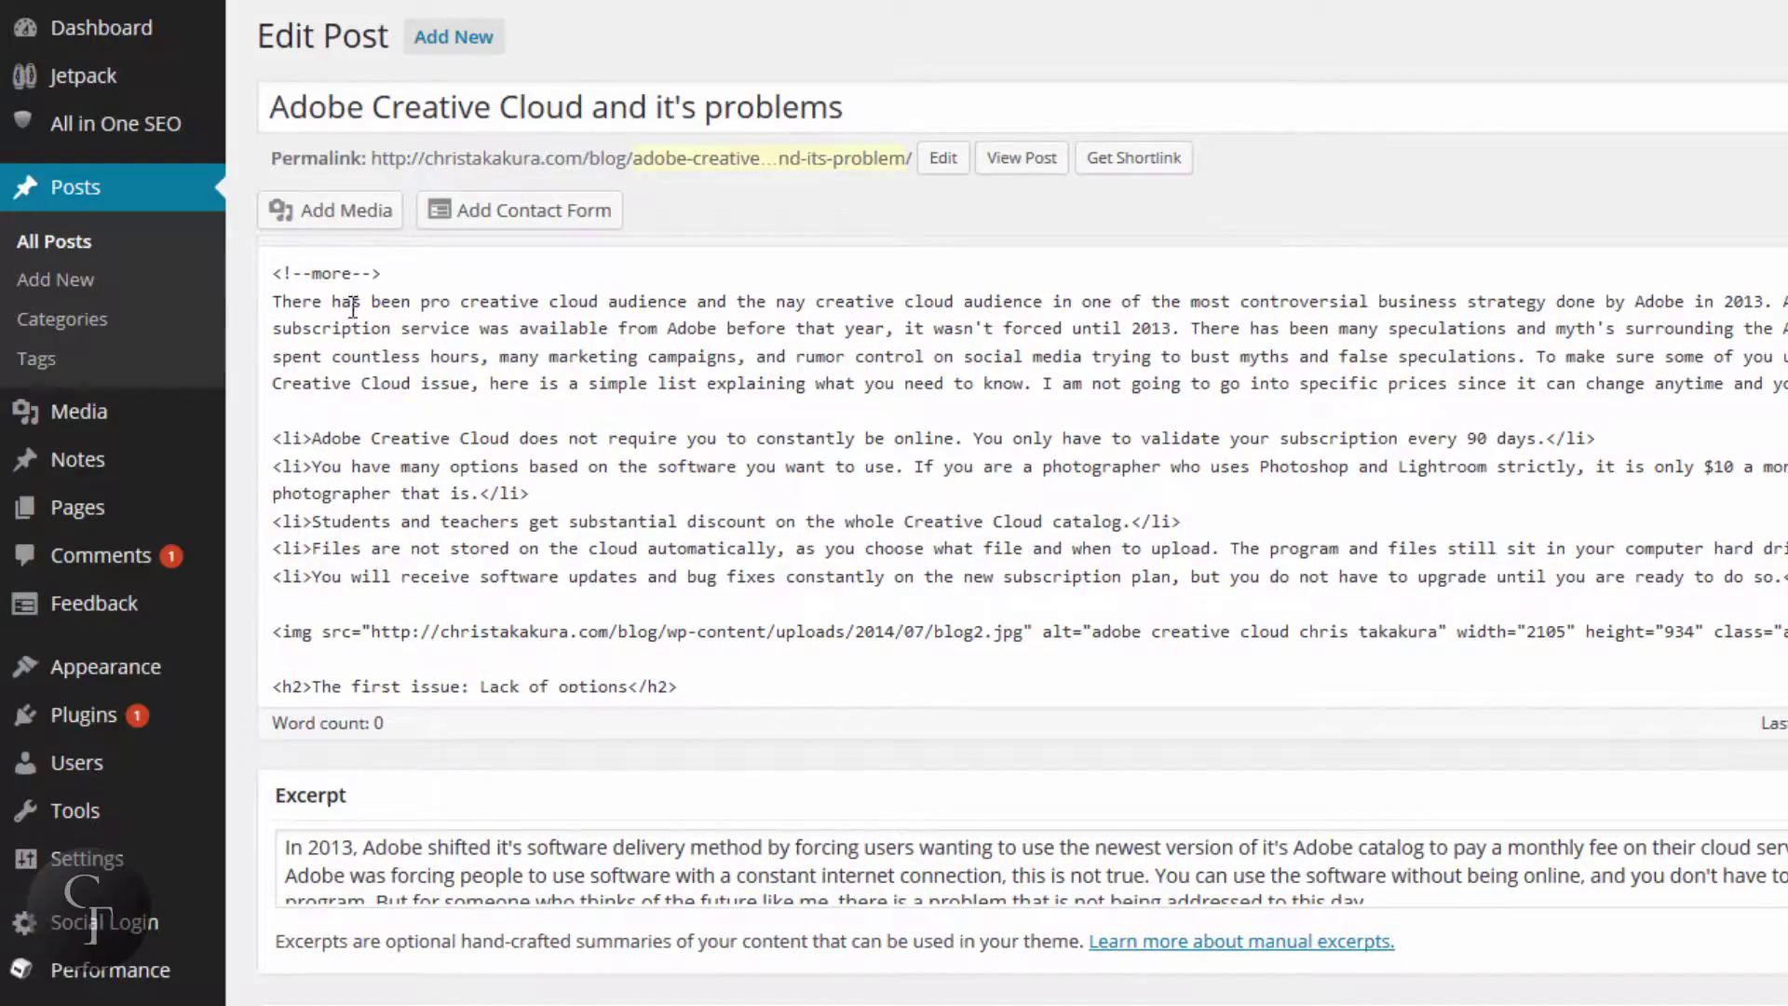
- Look through the post's excerpt, revisions and sharing sections down to its All in One SEO Pack main settings
scroll(1583, 201, down, 10)
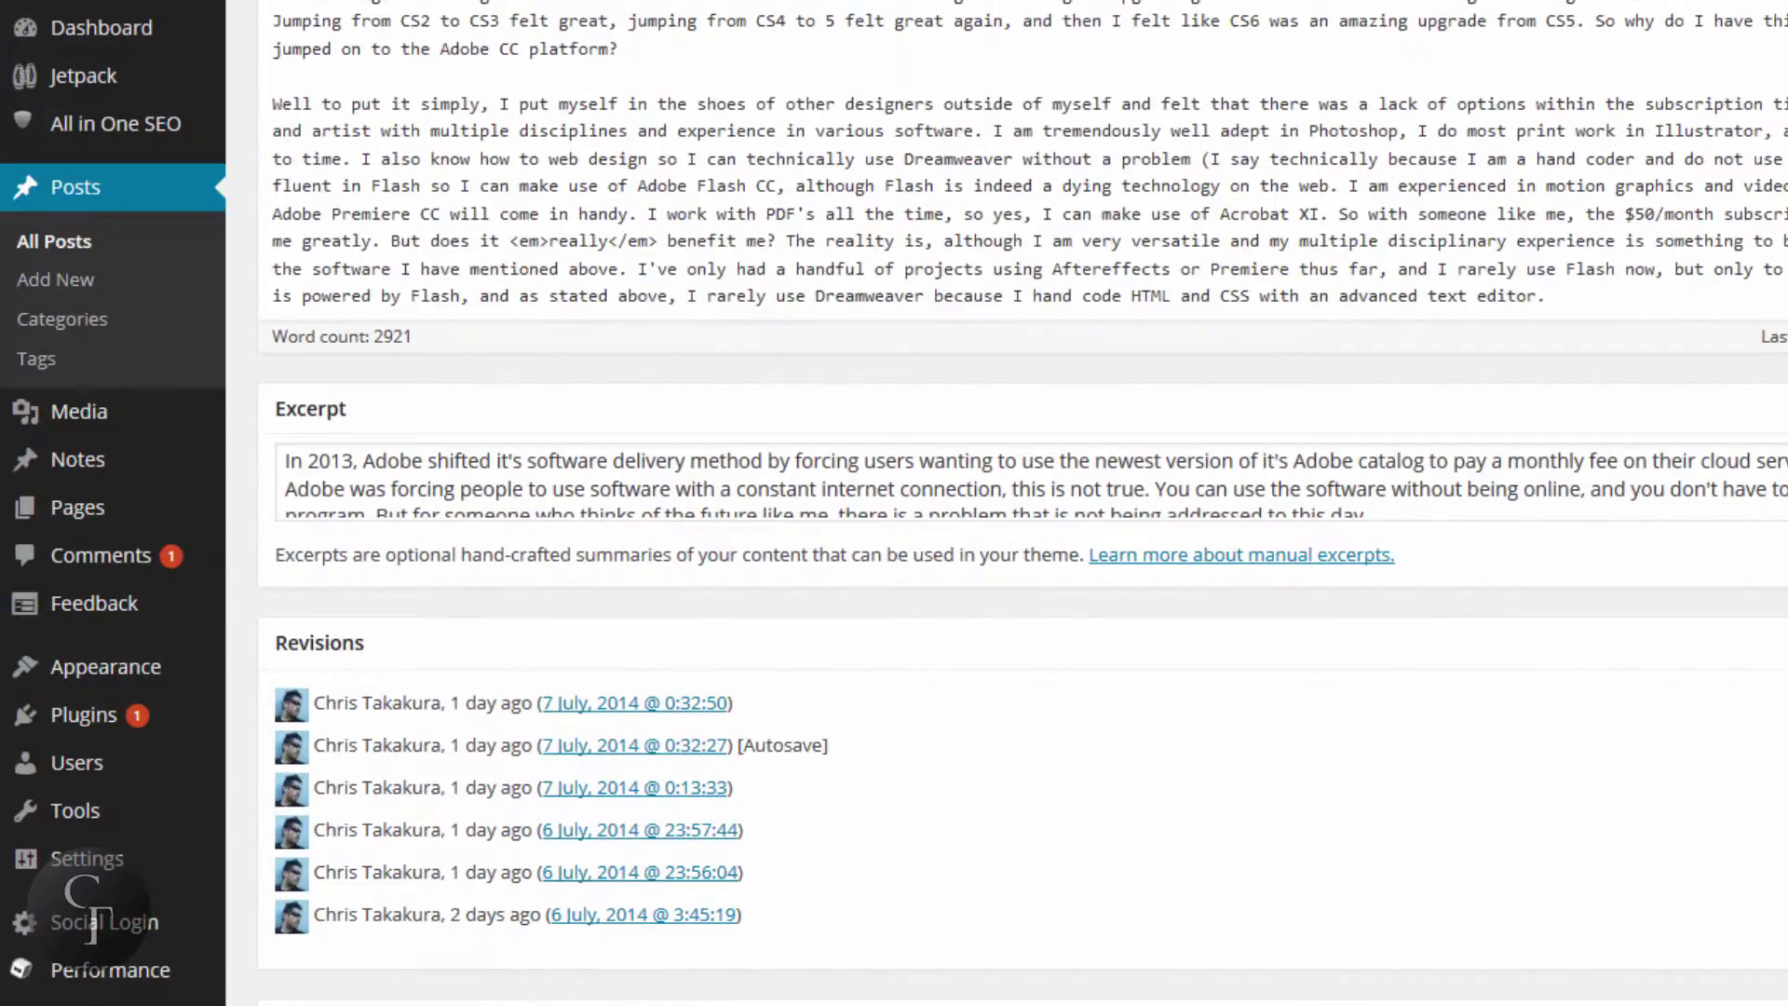
scroll(1022, 502, up, 4)
scroll(1023, 503, down, 4)
scroll(1022, 503, down, 3)
click(1696, 246)
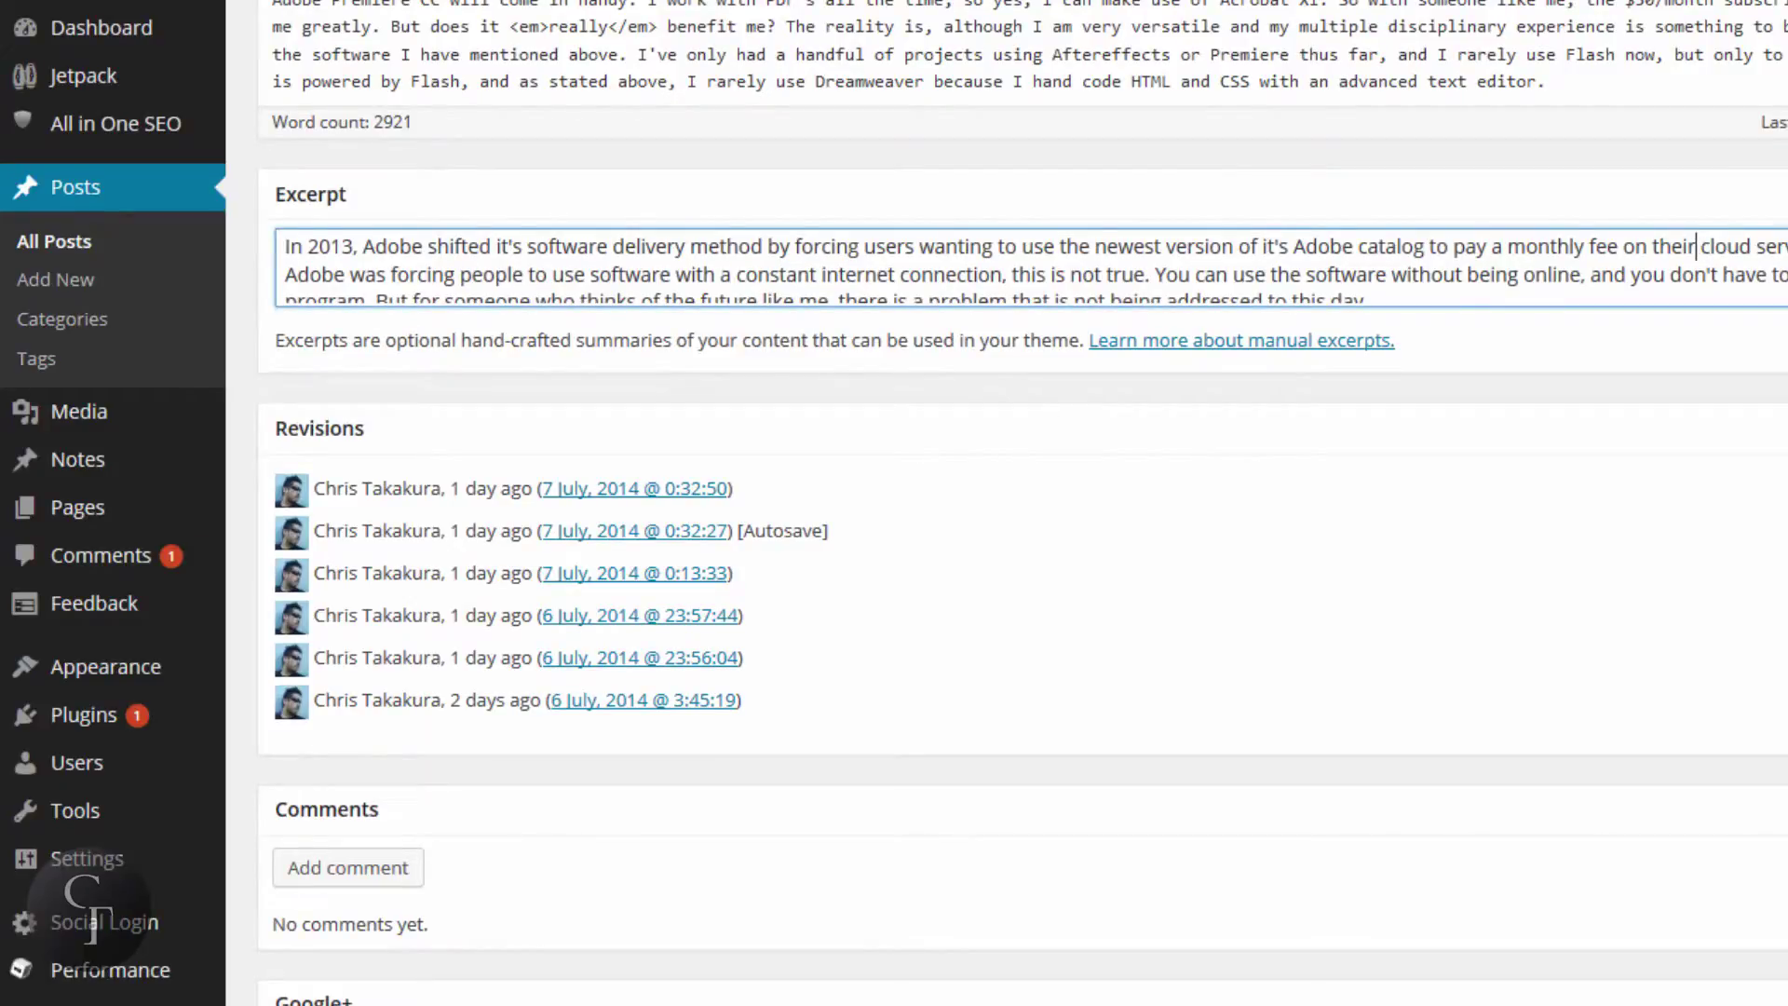
click(1657, 503)
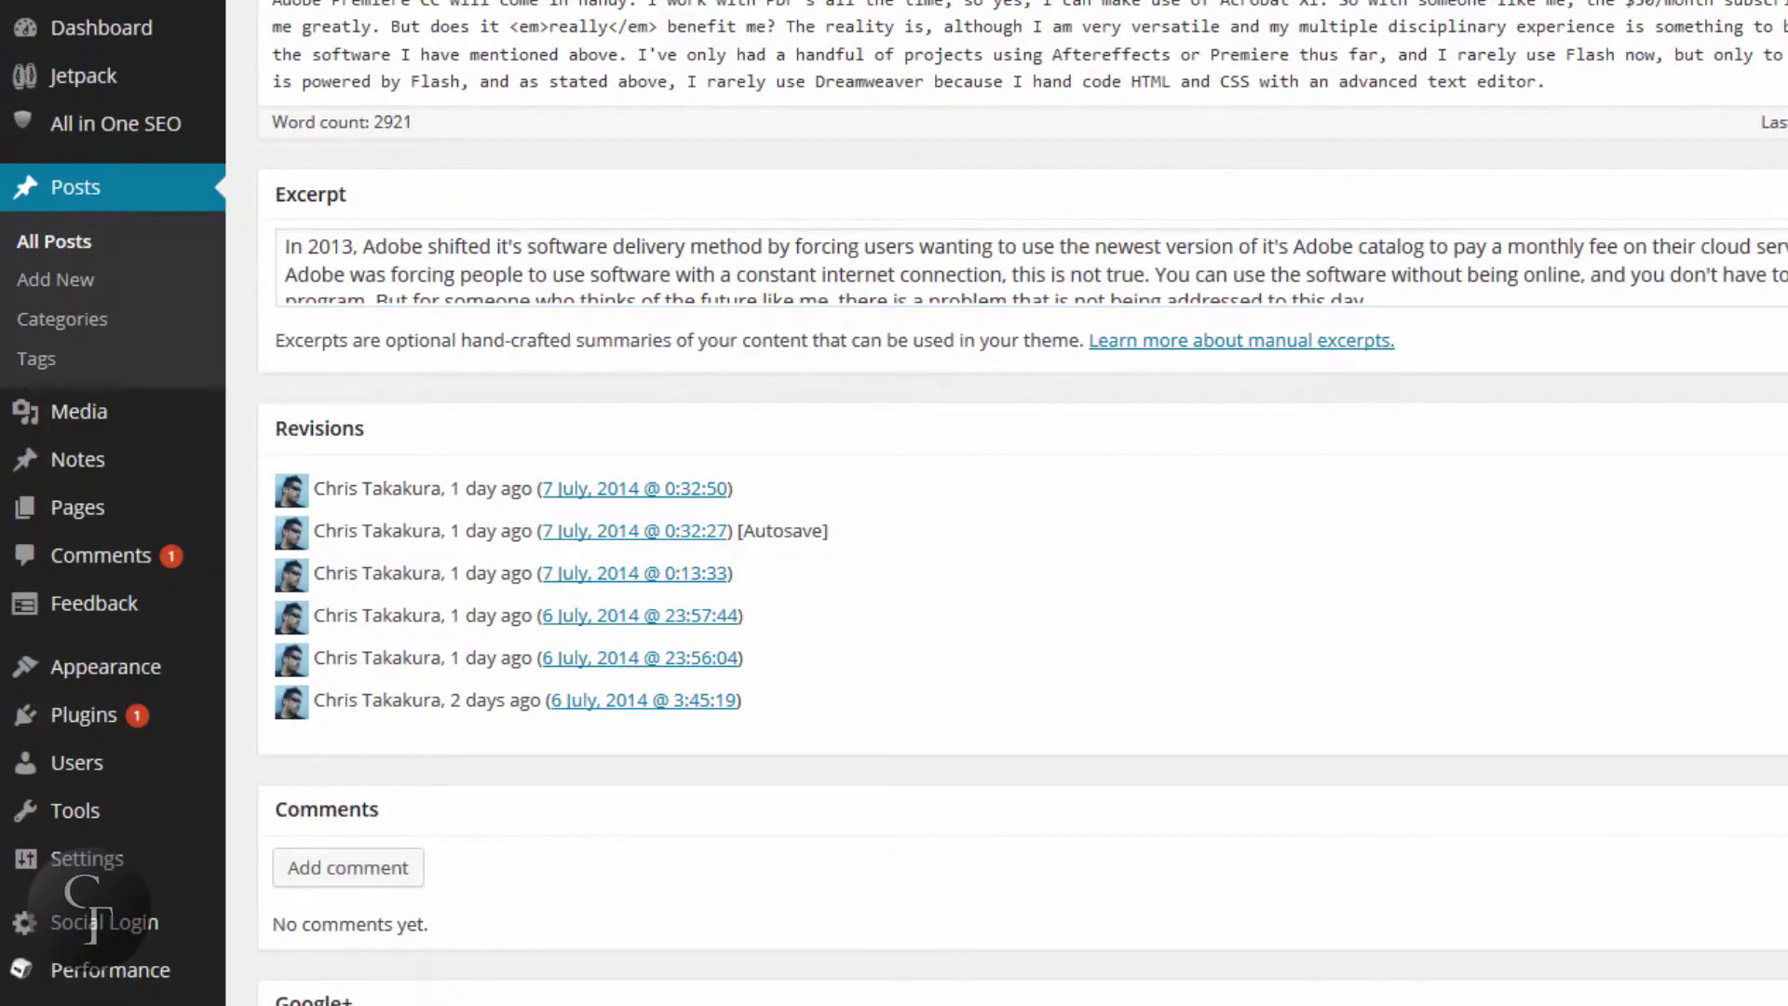
scroll(1022, 503, down, 5)
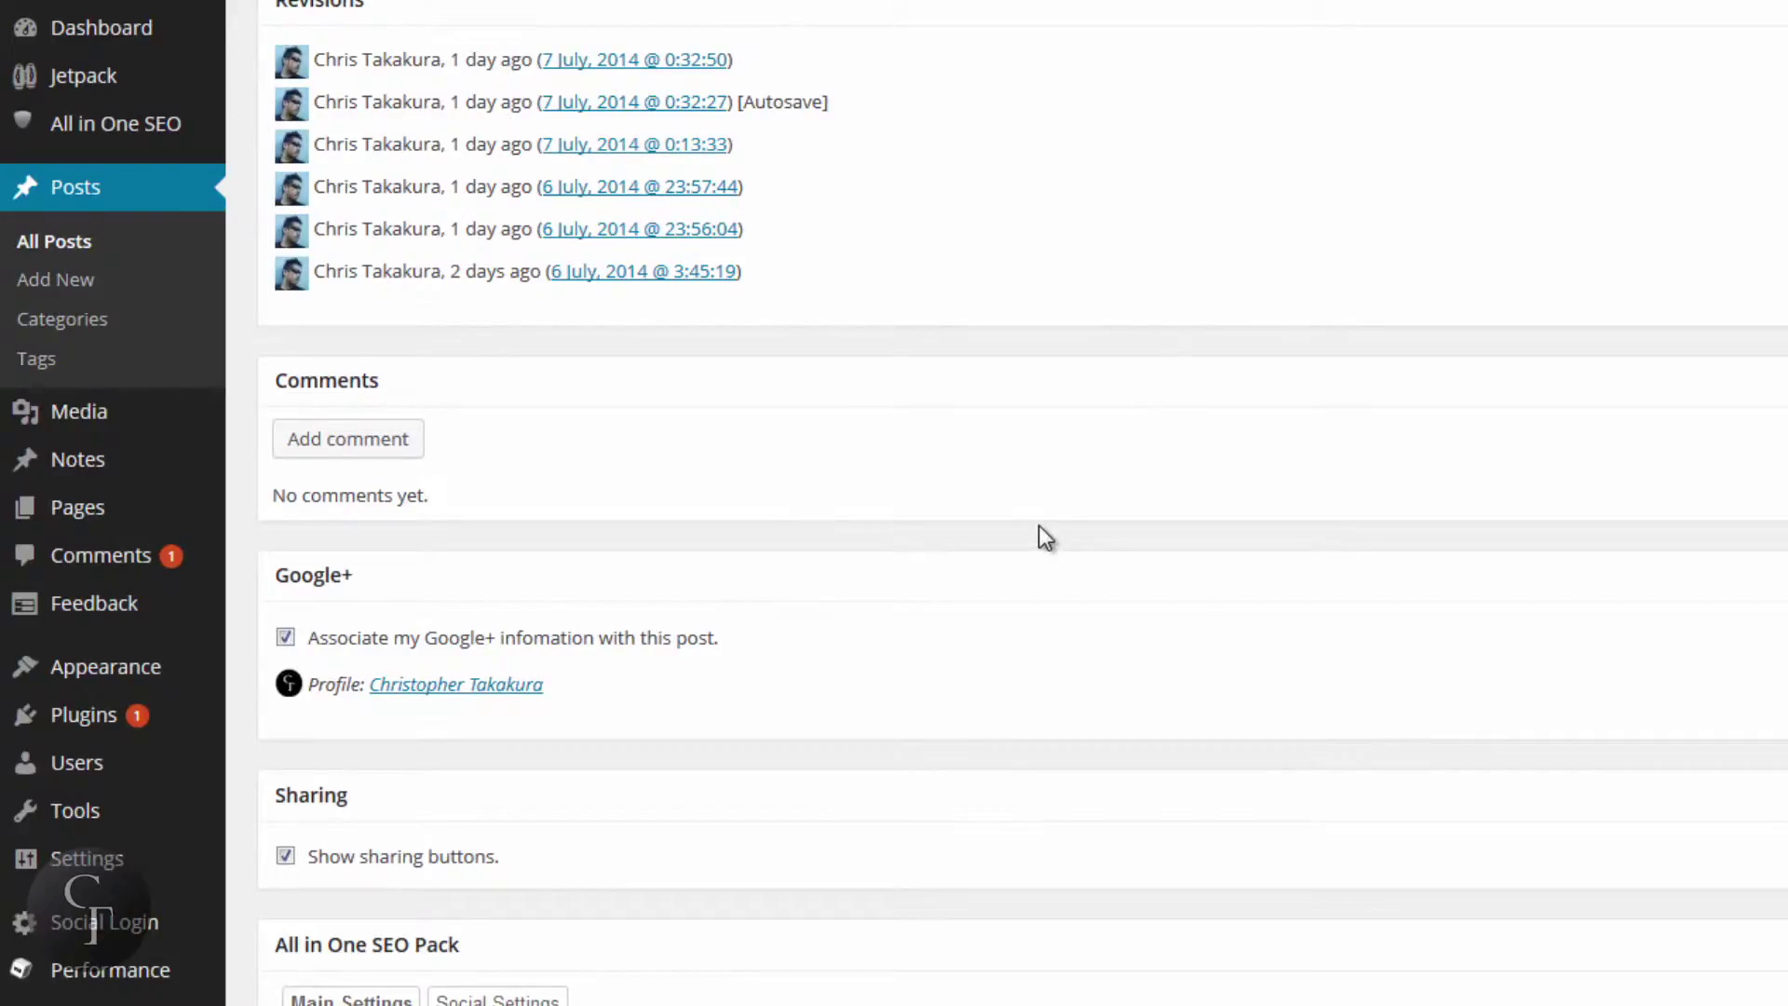
scroll(1037, 525, down, 2)
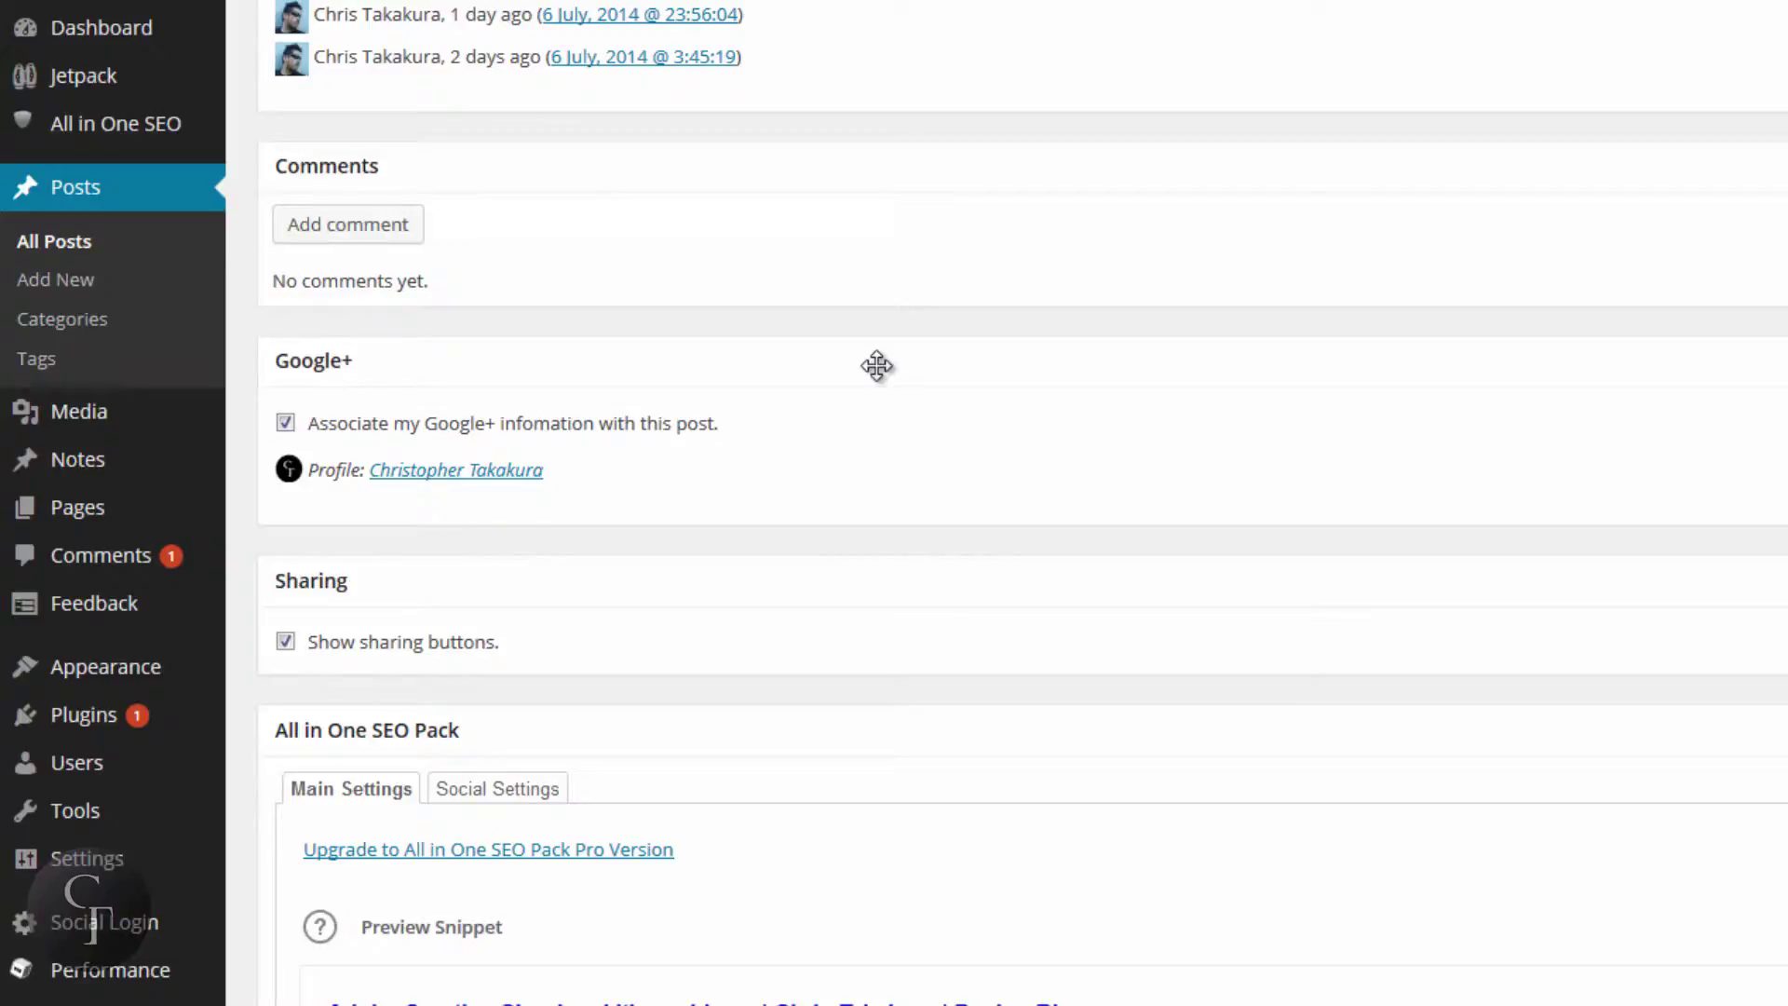
scroll(876, 366, down, 2)
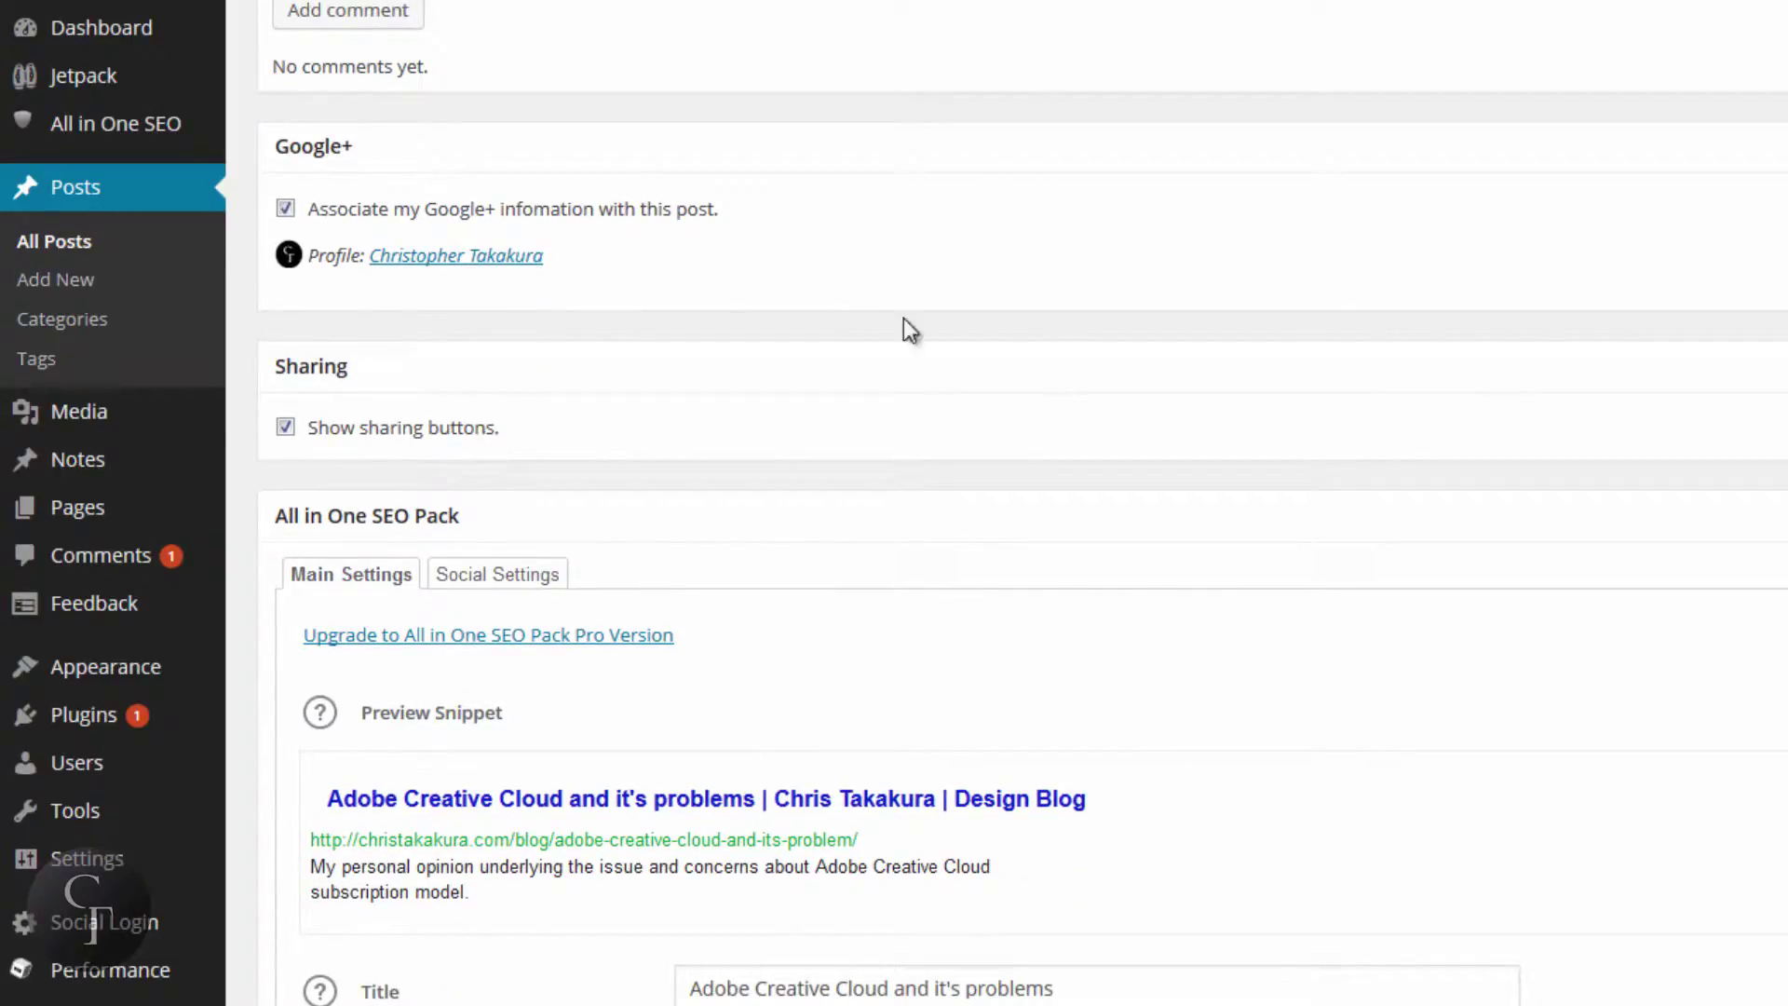
- Examine the post's search preview snippet, SEO title and title character count in the All in One SEO Pack main settings
scroll(953, 351, down, 4)
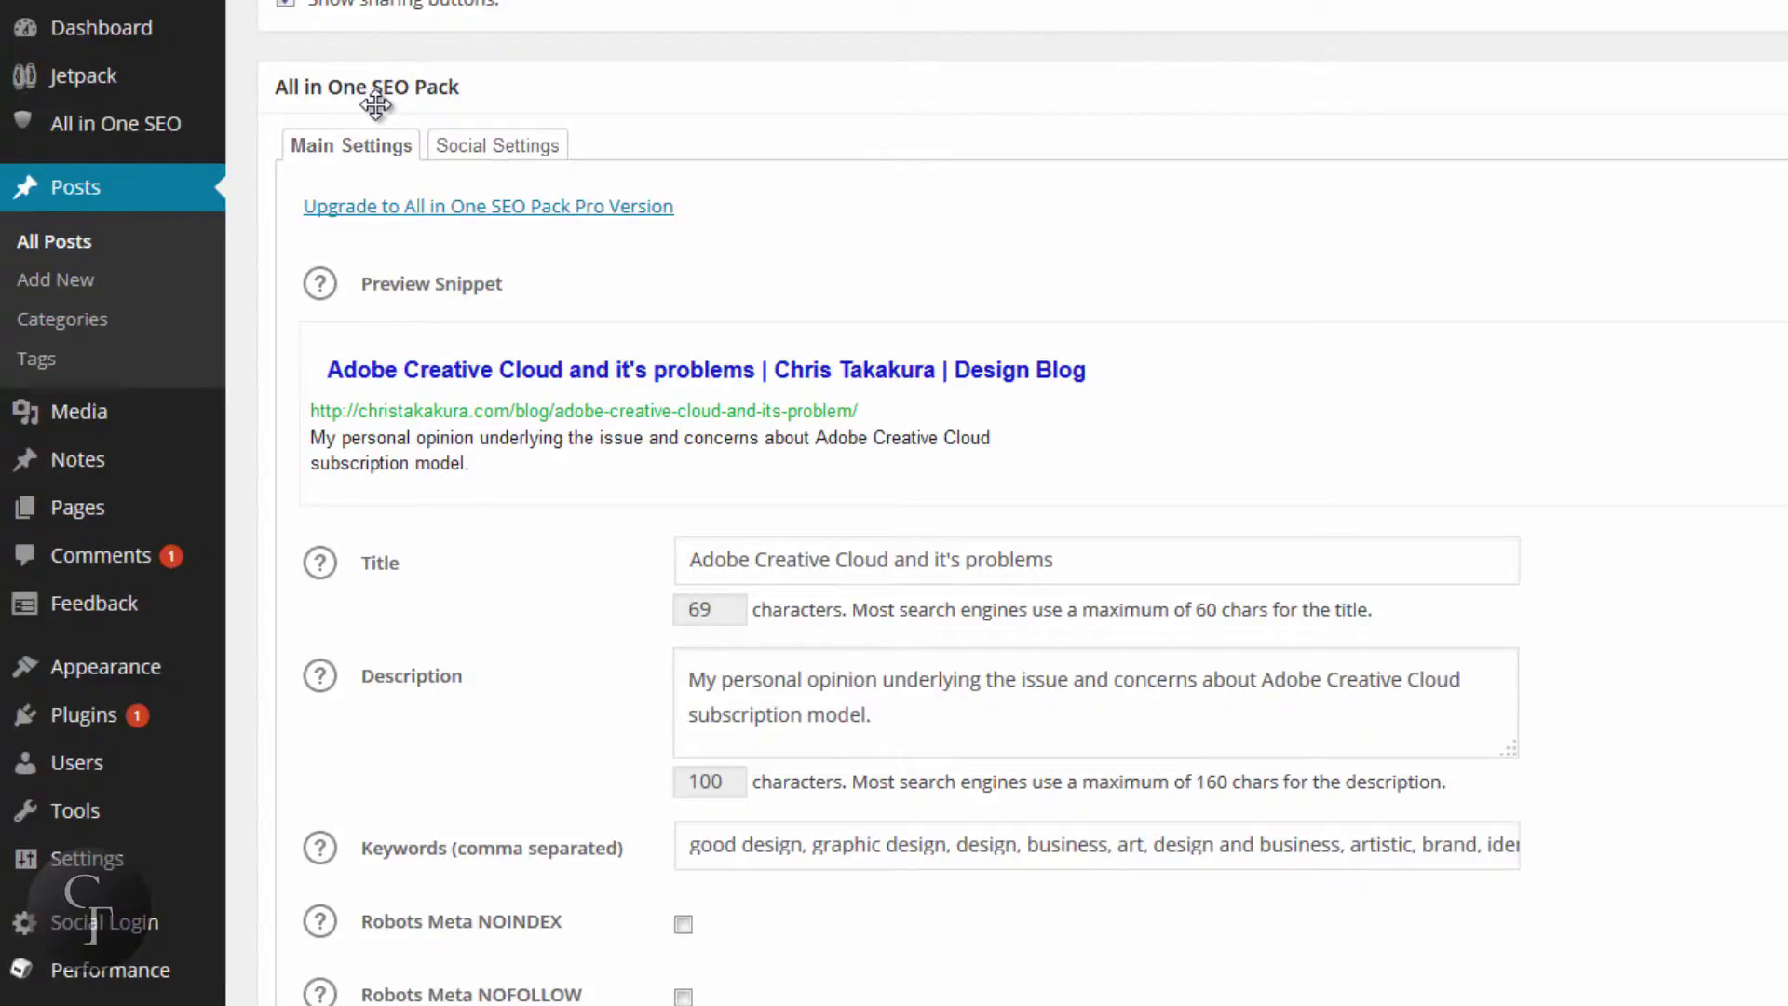
scroll(1703, 398, down, 2)
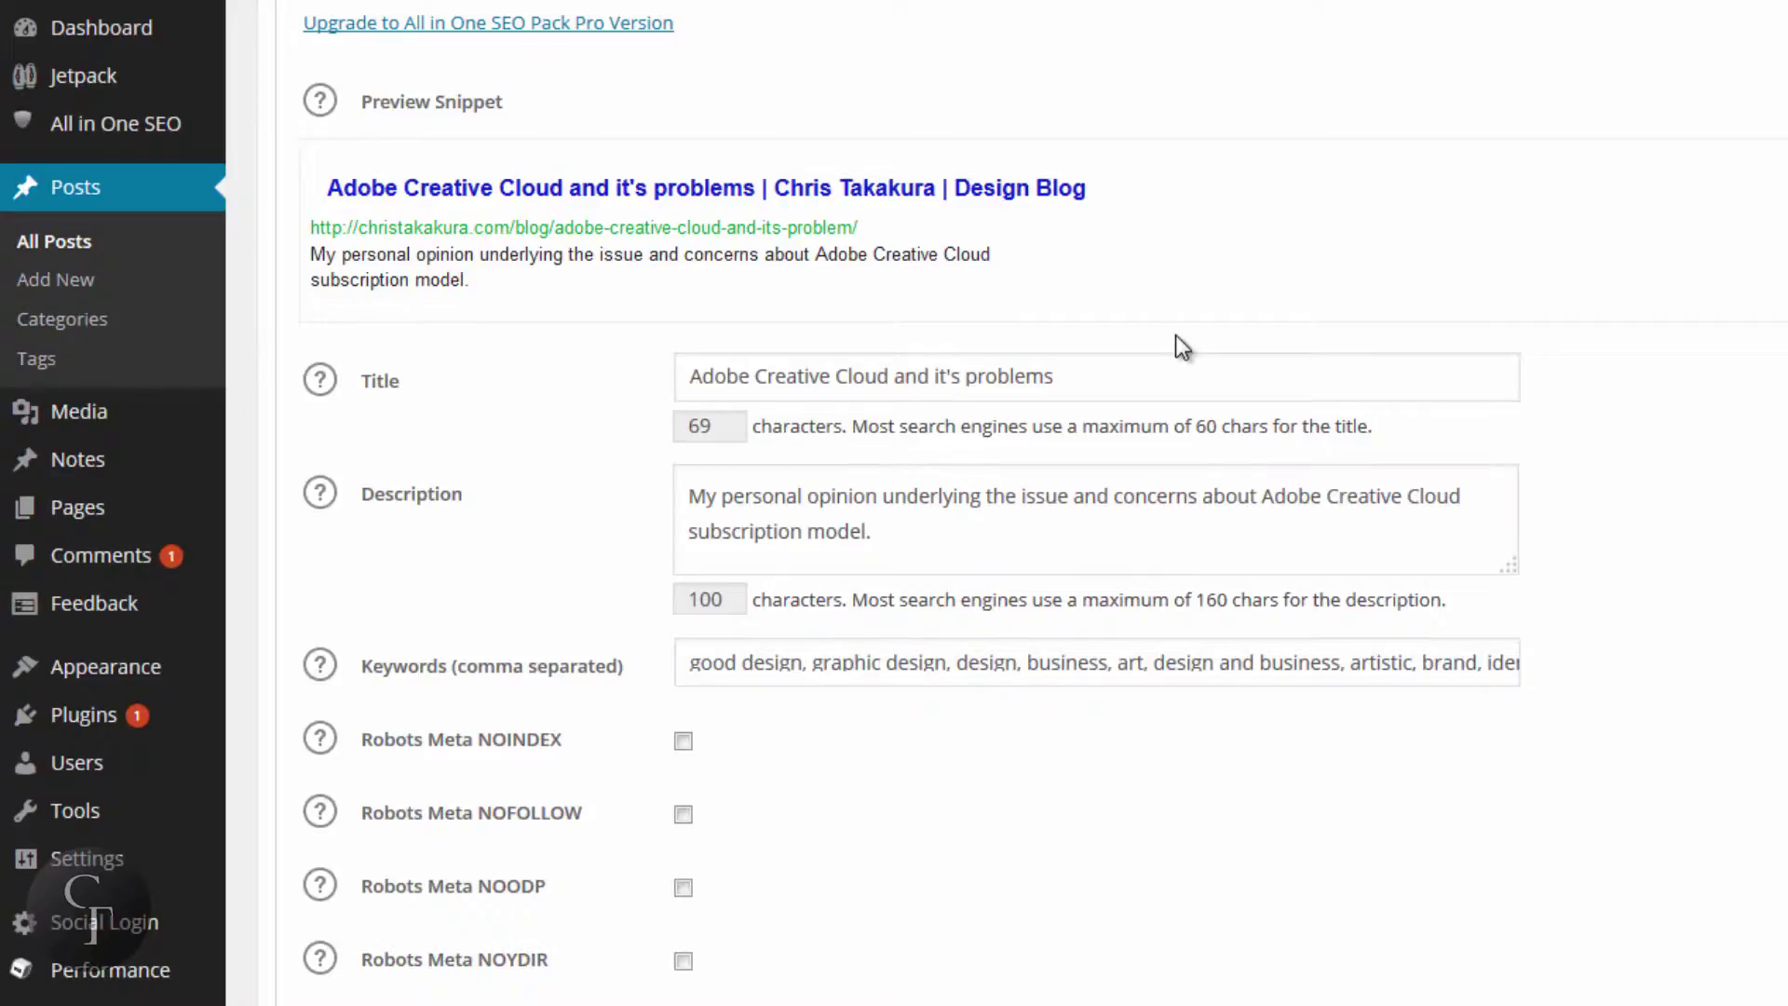
click(1145, 377)
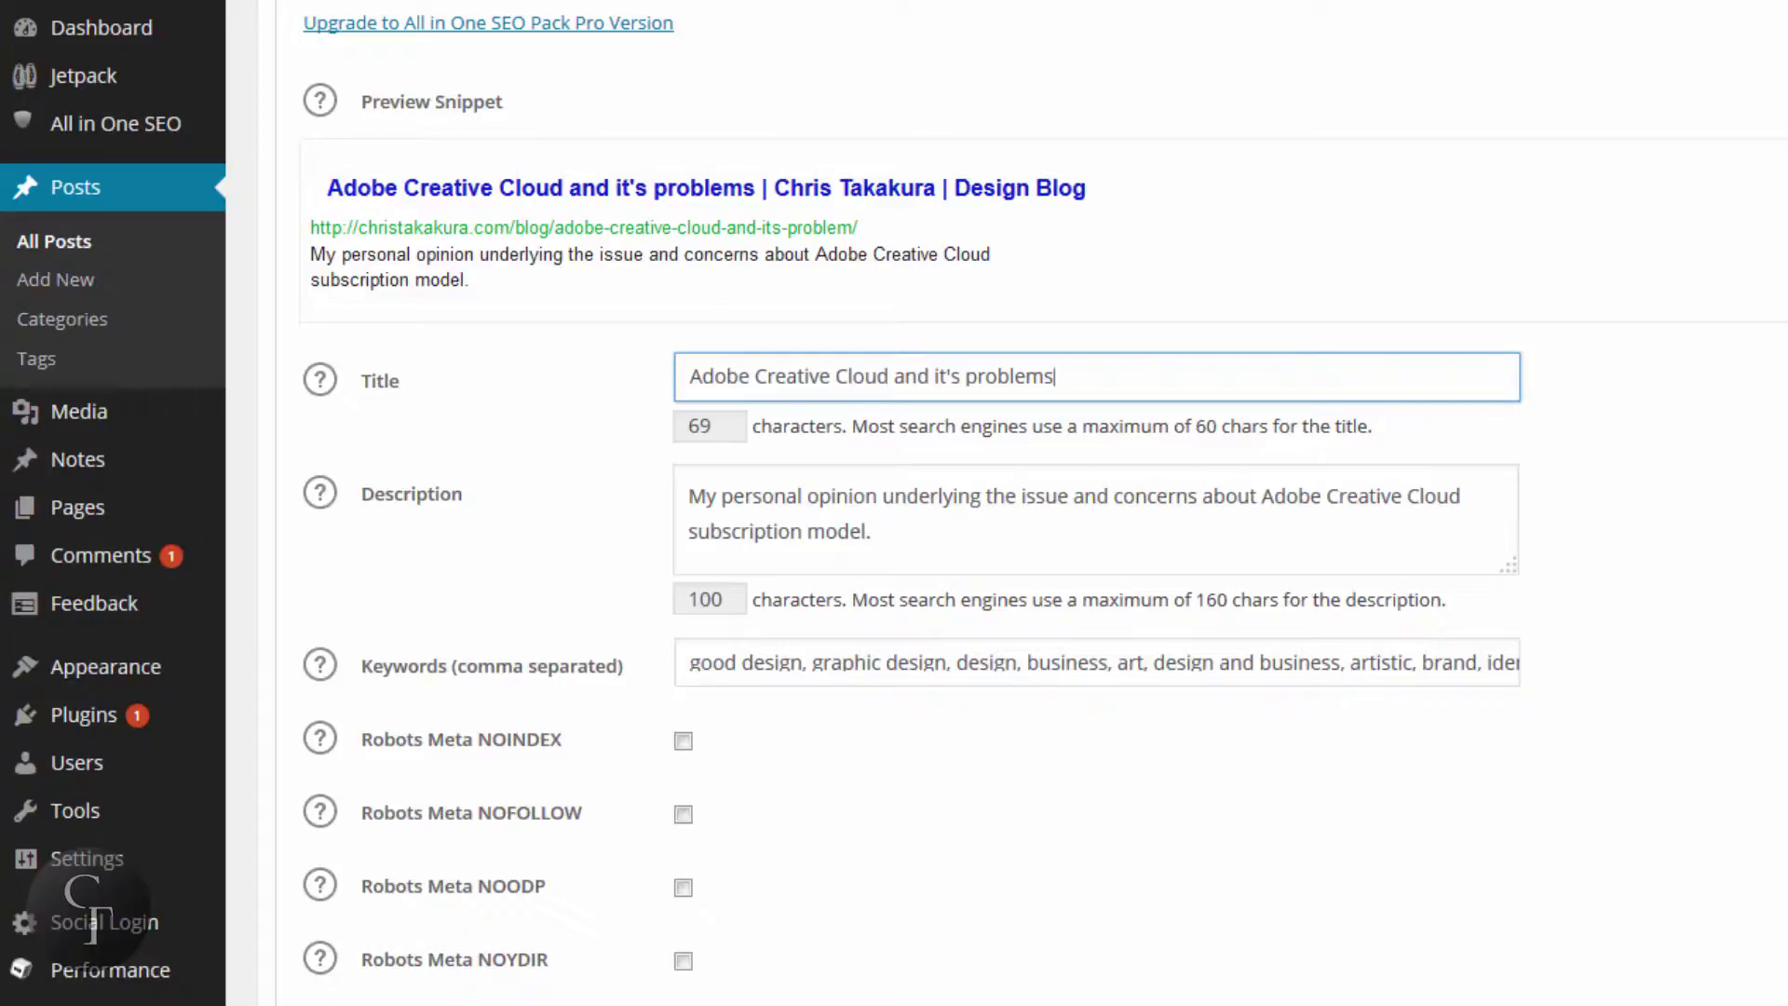
drag(1096, 383, 684, 373)
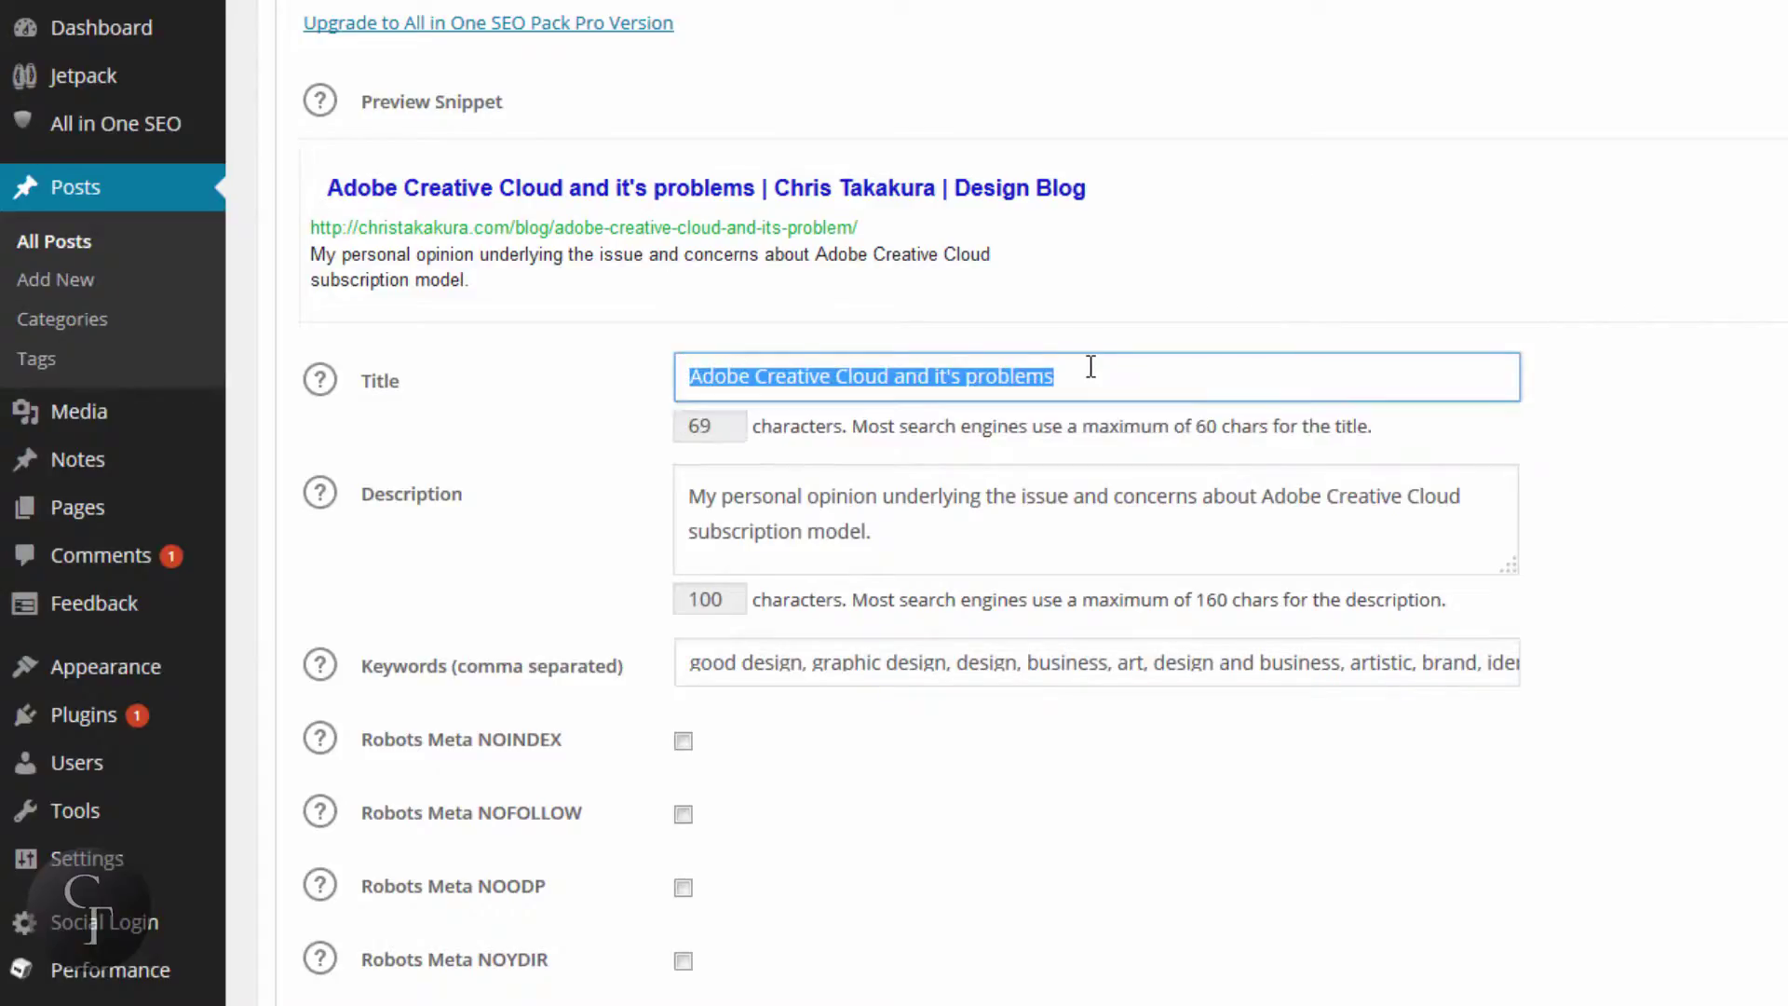
click(1134, 372)
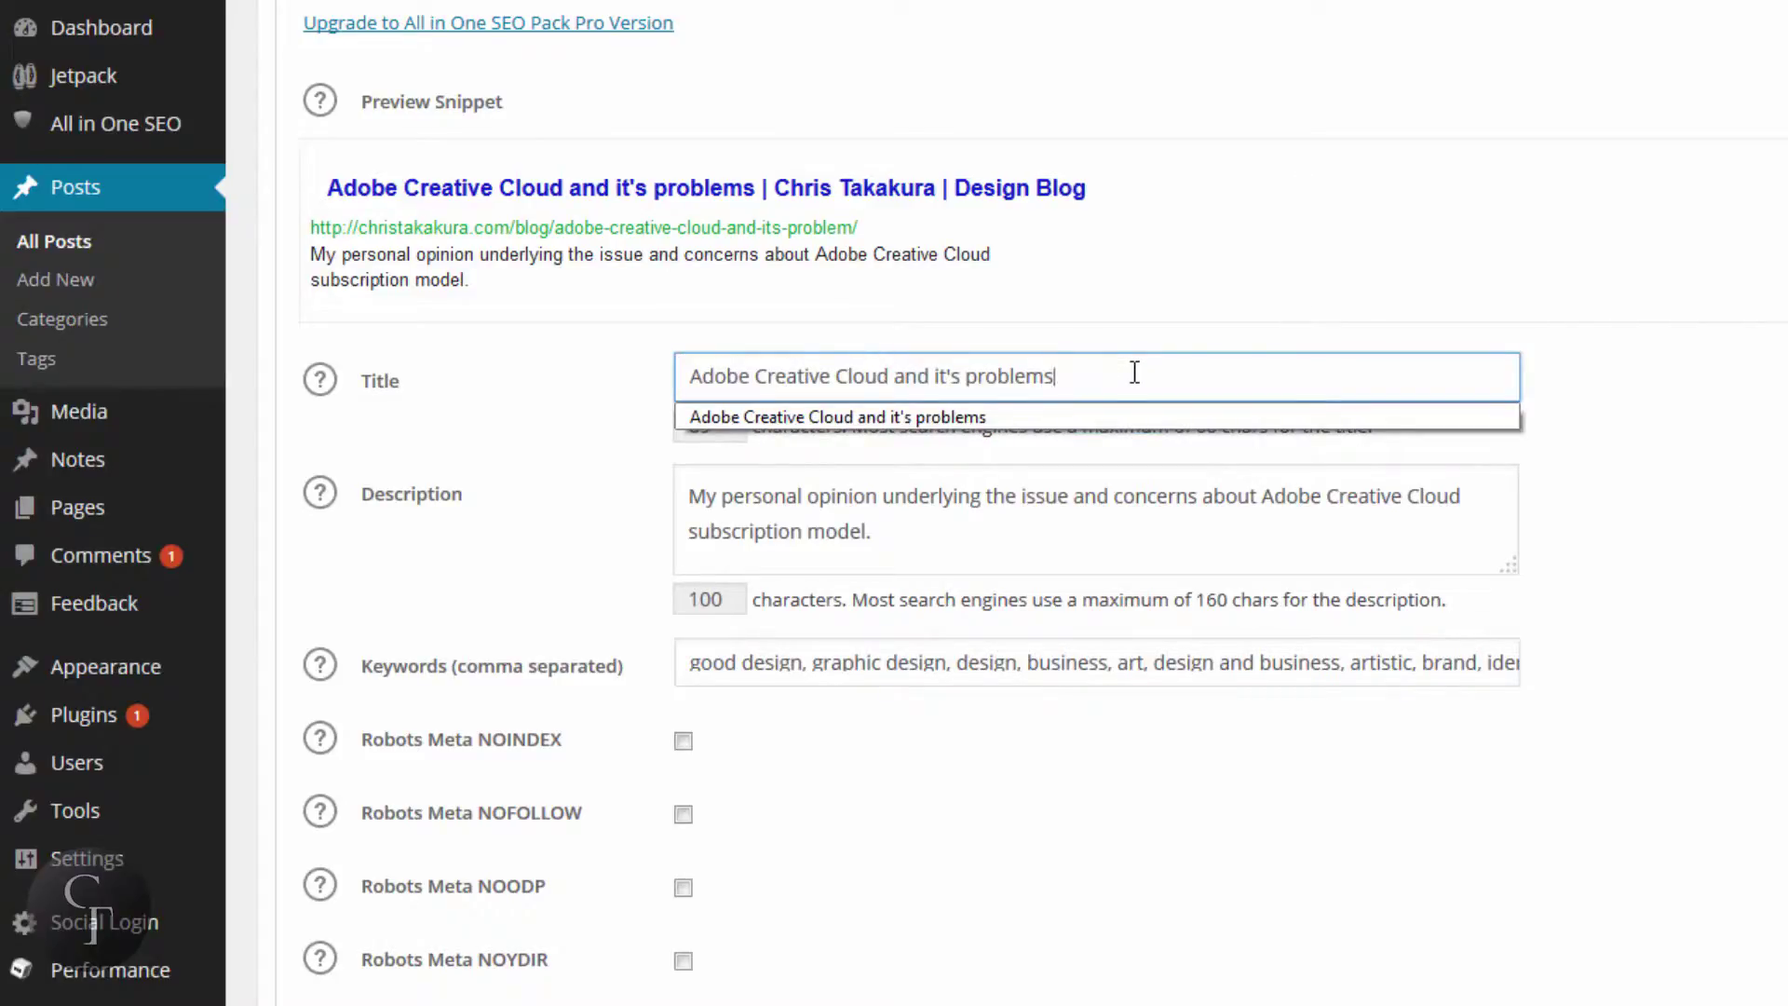
click(1134, 372)
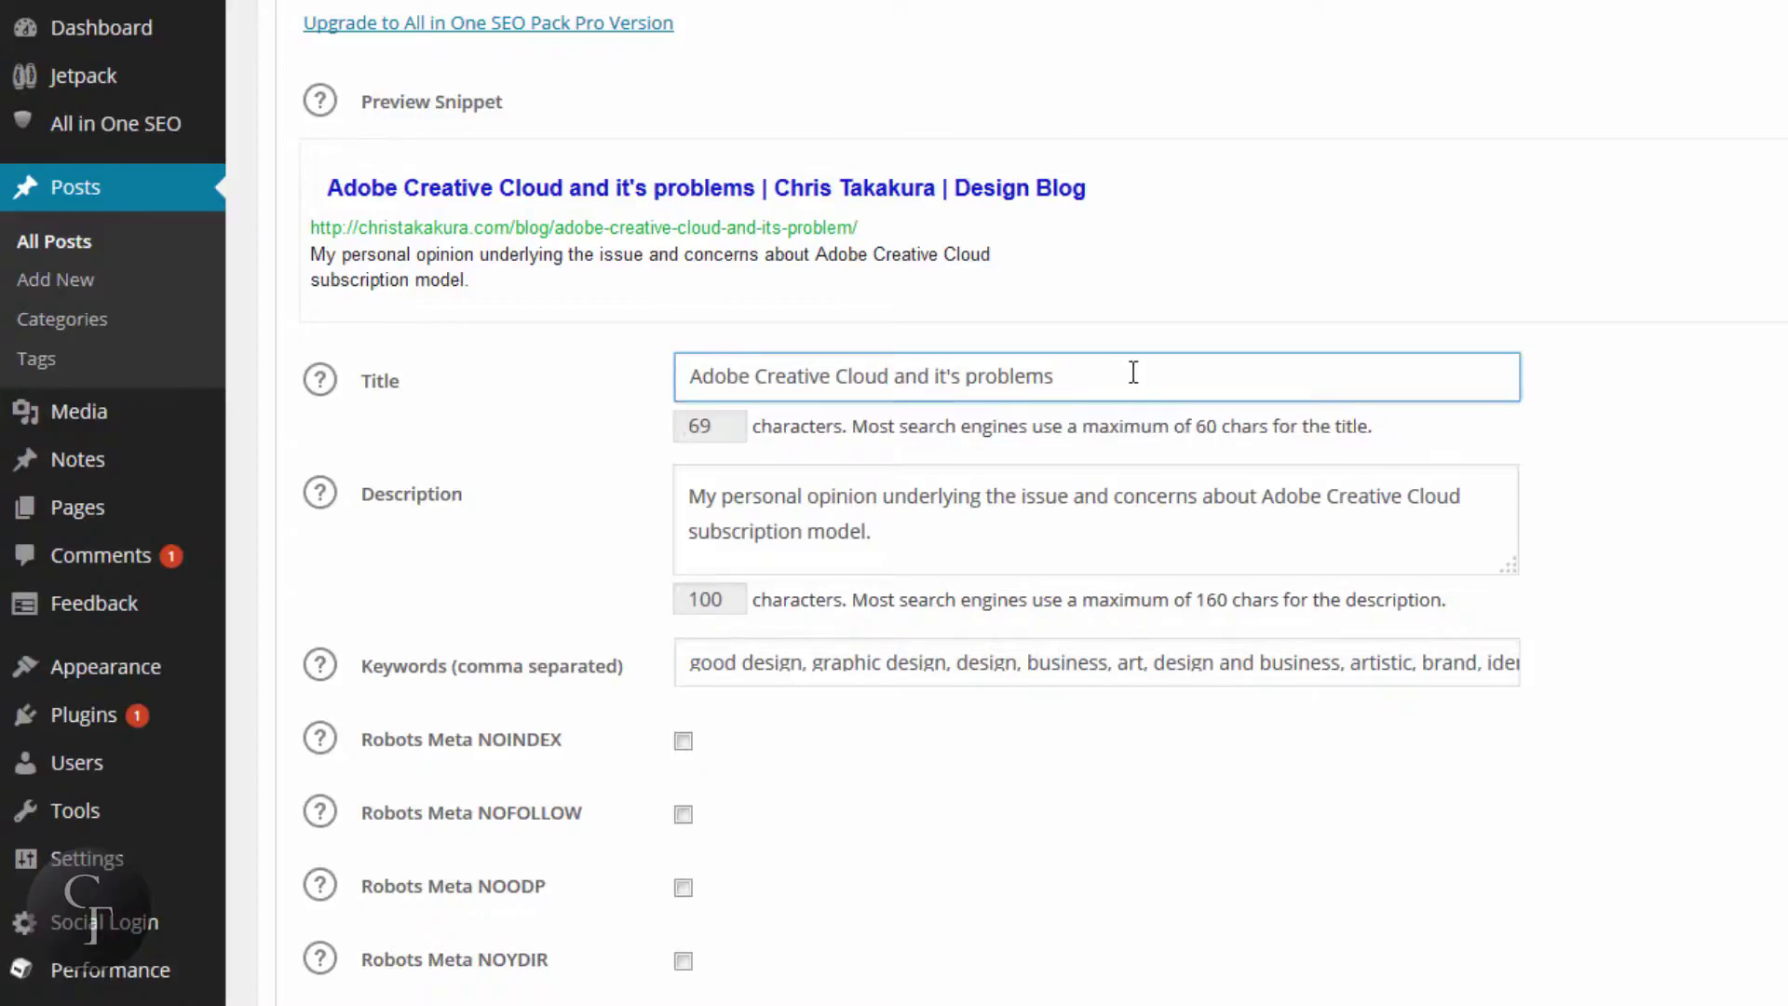
triple_click(769, 377)
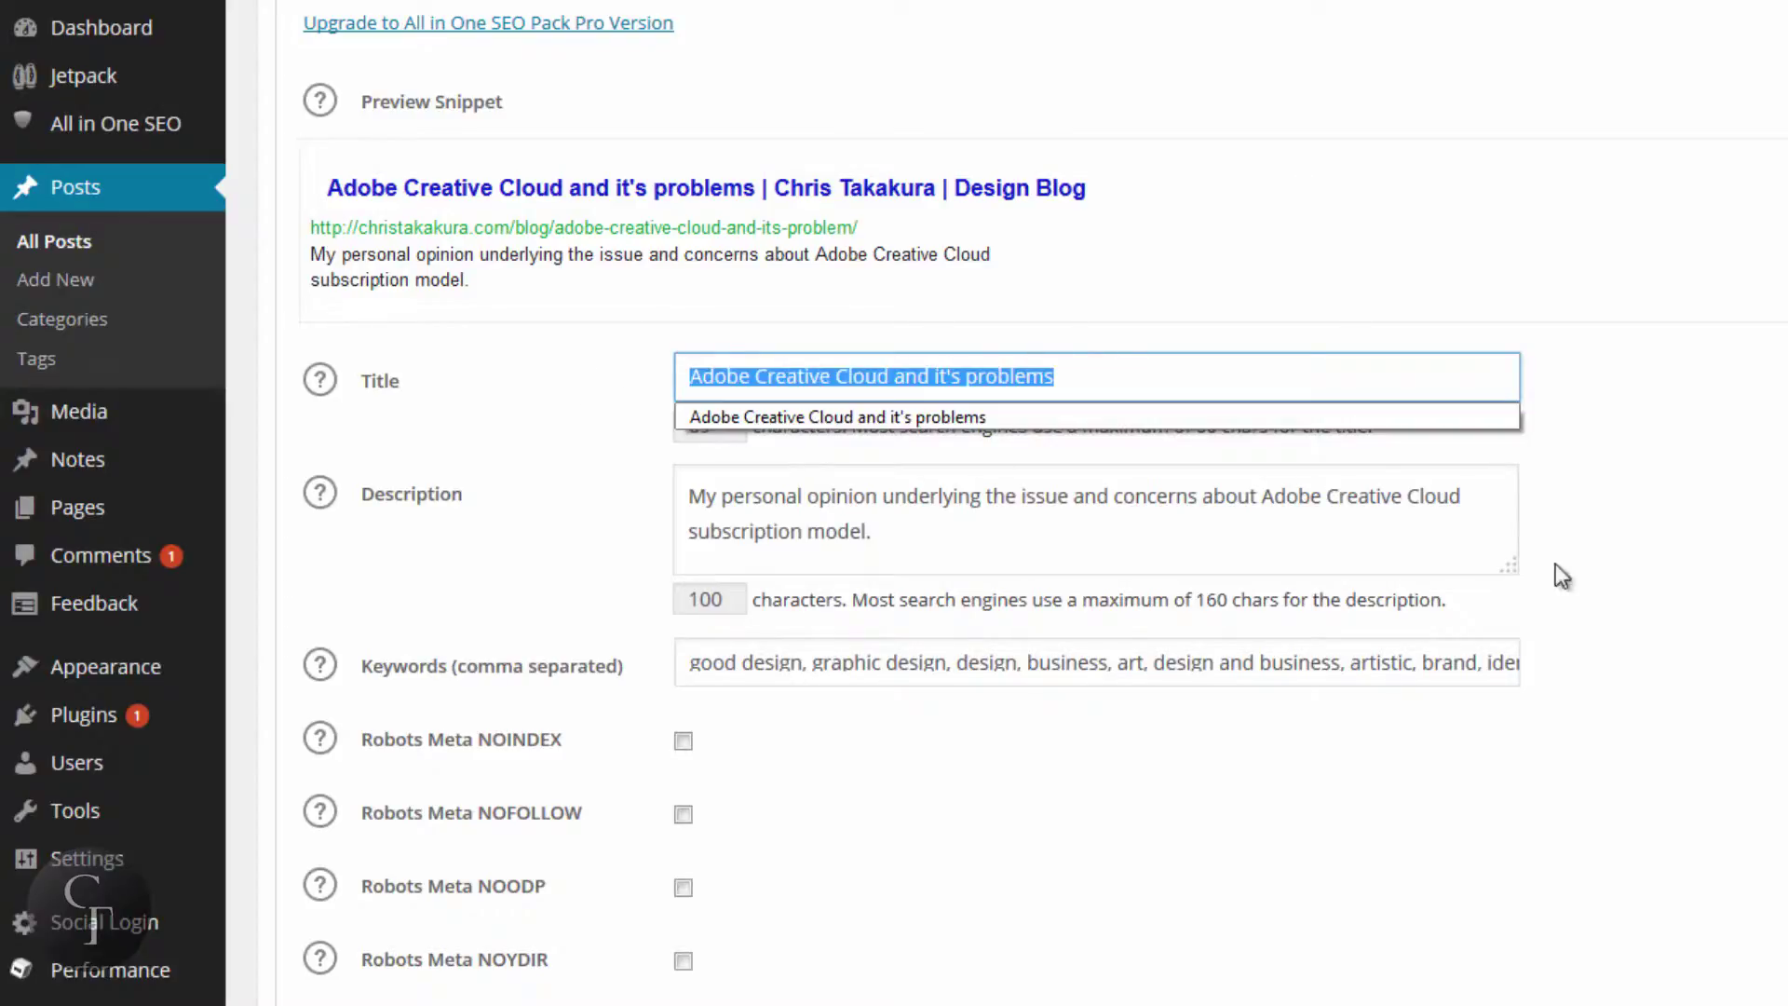
click(1620, 554)
click(1107, 385)
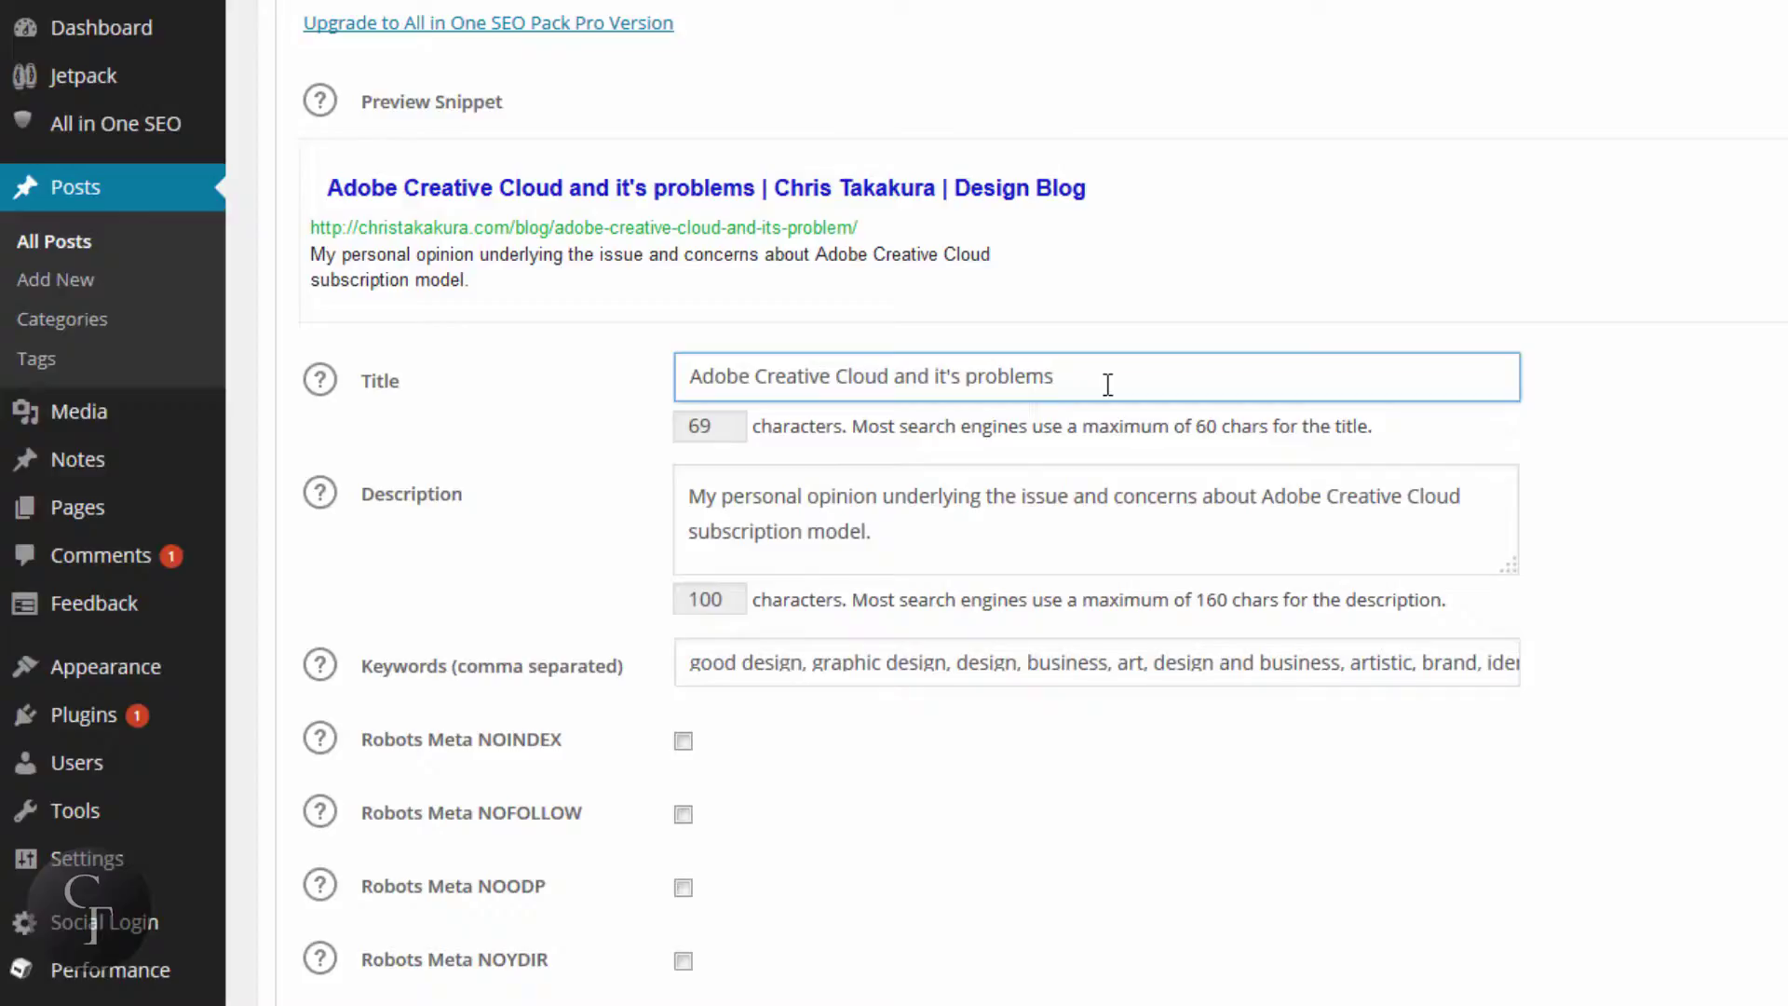
double_click(728, 426)
click(735, 429)
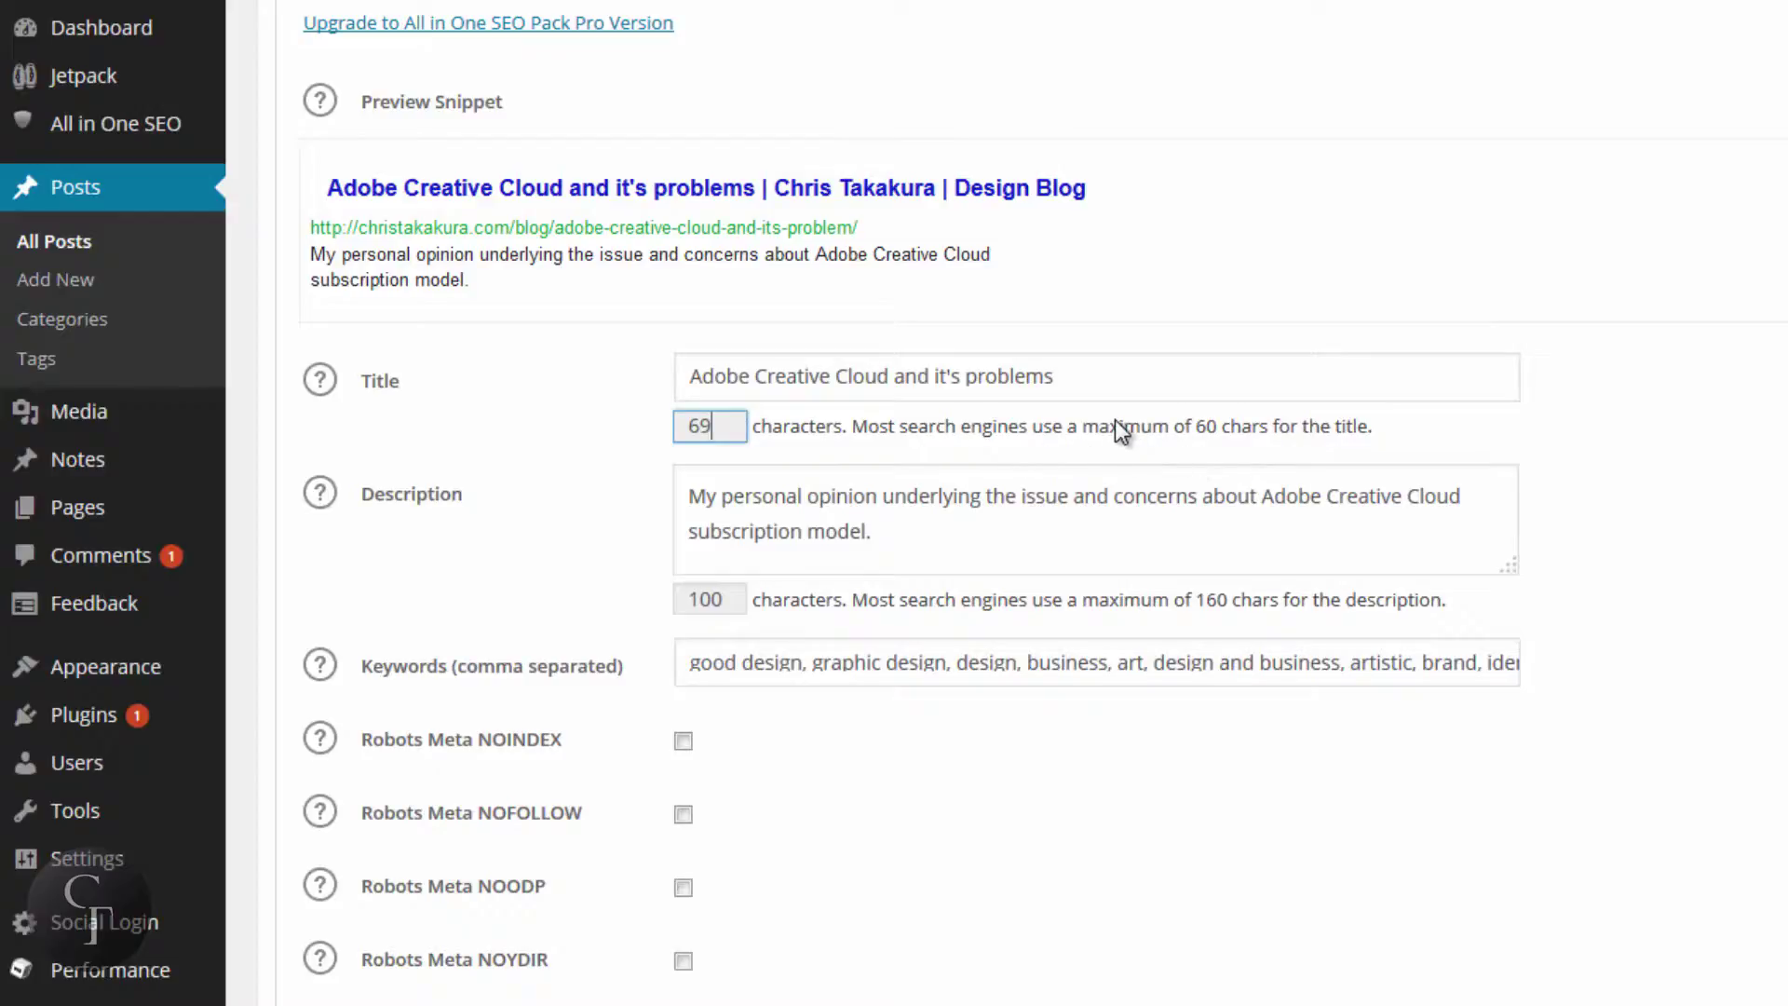
- Shorten the post's SEO title to "Adobe Creative Cloud" by removing the words "and it's problems"
click(1076, 375)
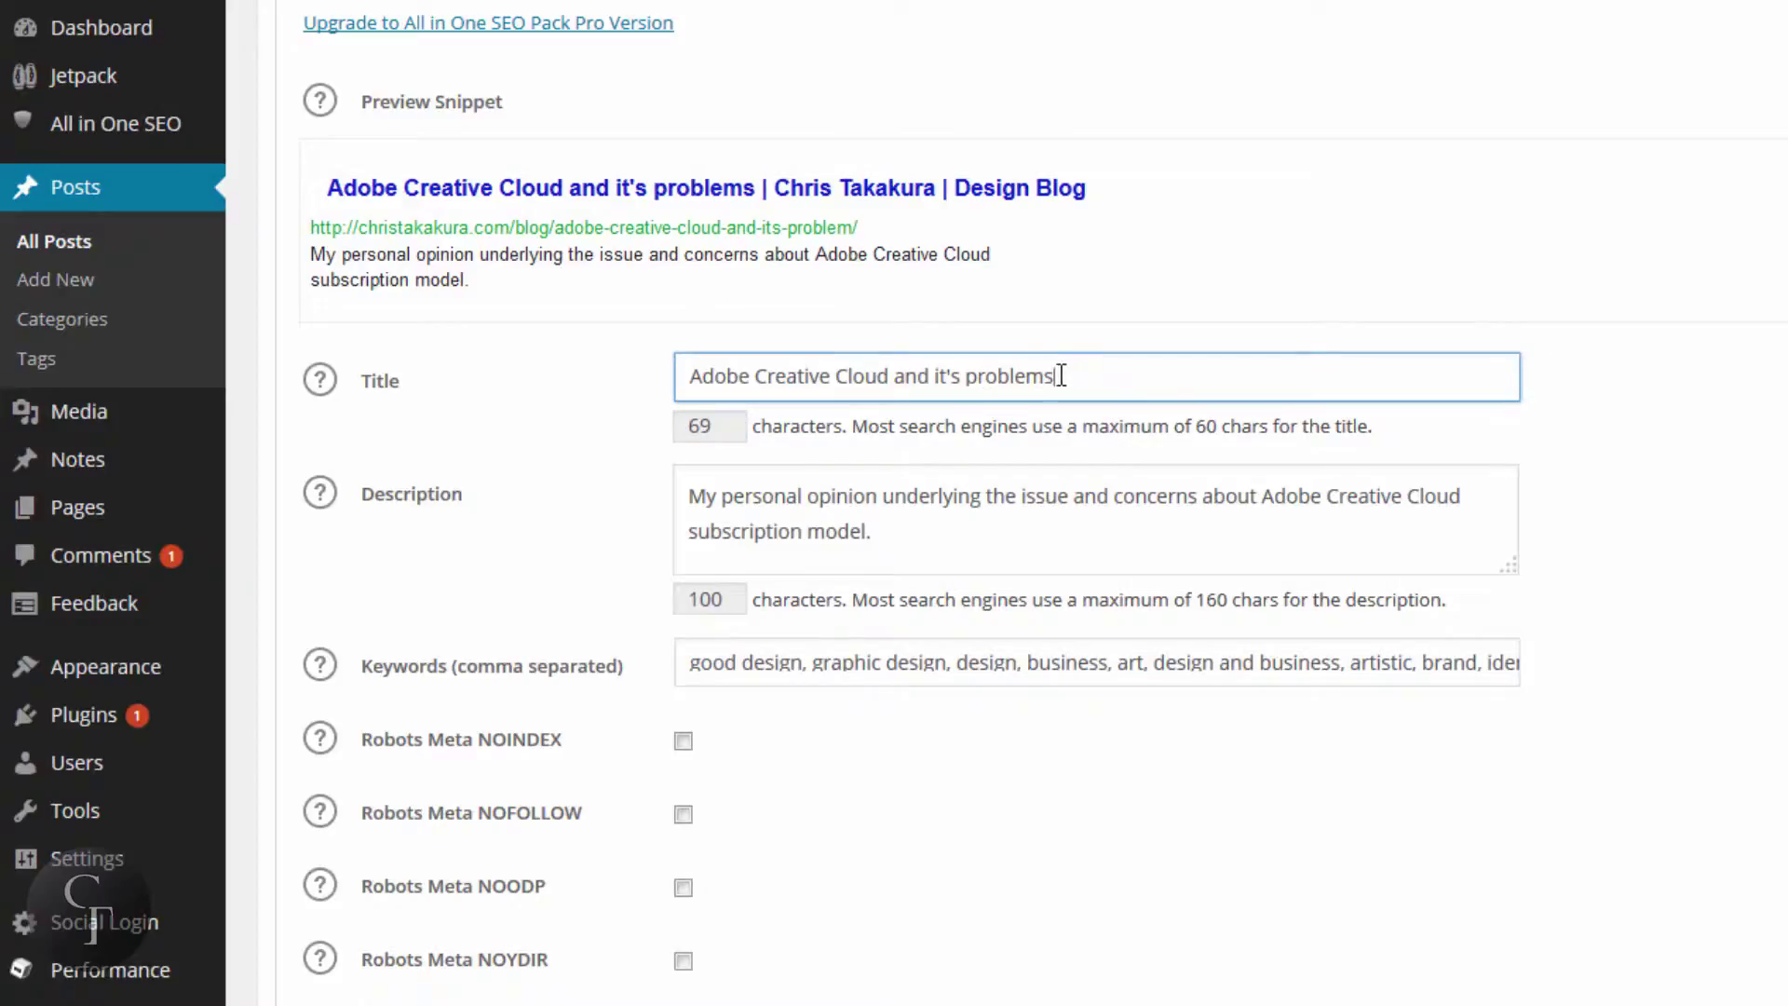
key(shift+Left)
key(shift+Left)
key(shift+Left)
key(shift+Left)
key(shift+Left)
key(shift+Left)
key(shift+Left)
key(shift+Left)
key(shift+Left)
key(shift+Left)
key(shift+Left)
key(shift+Left)
key(shift+Left)
key(shift+Left)
key(shift+Left)
key(shift+Left)
key(shift+Left)
key(shift+Left)
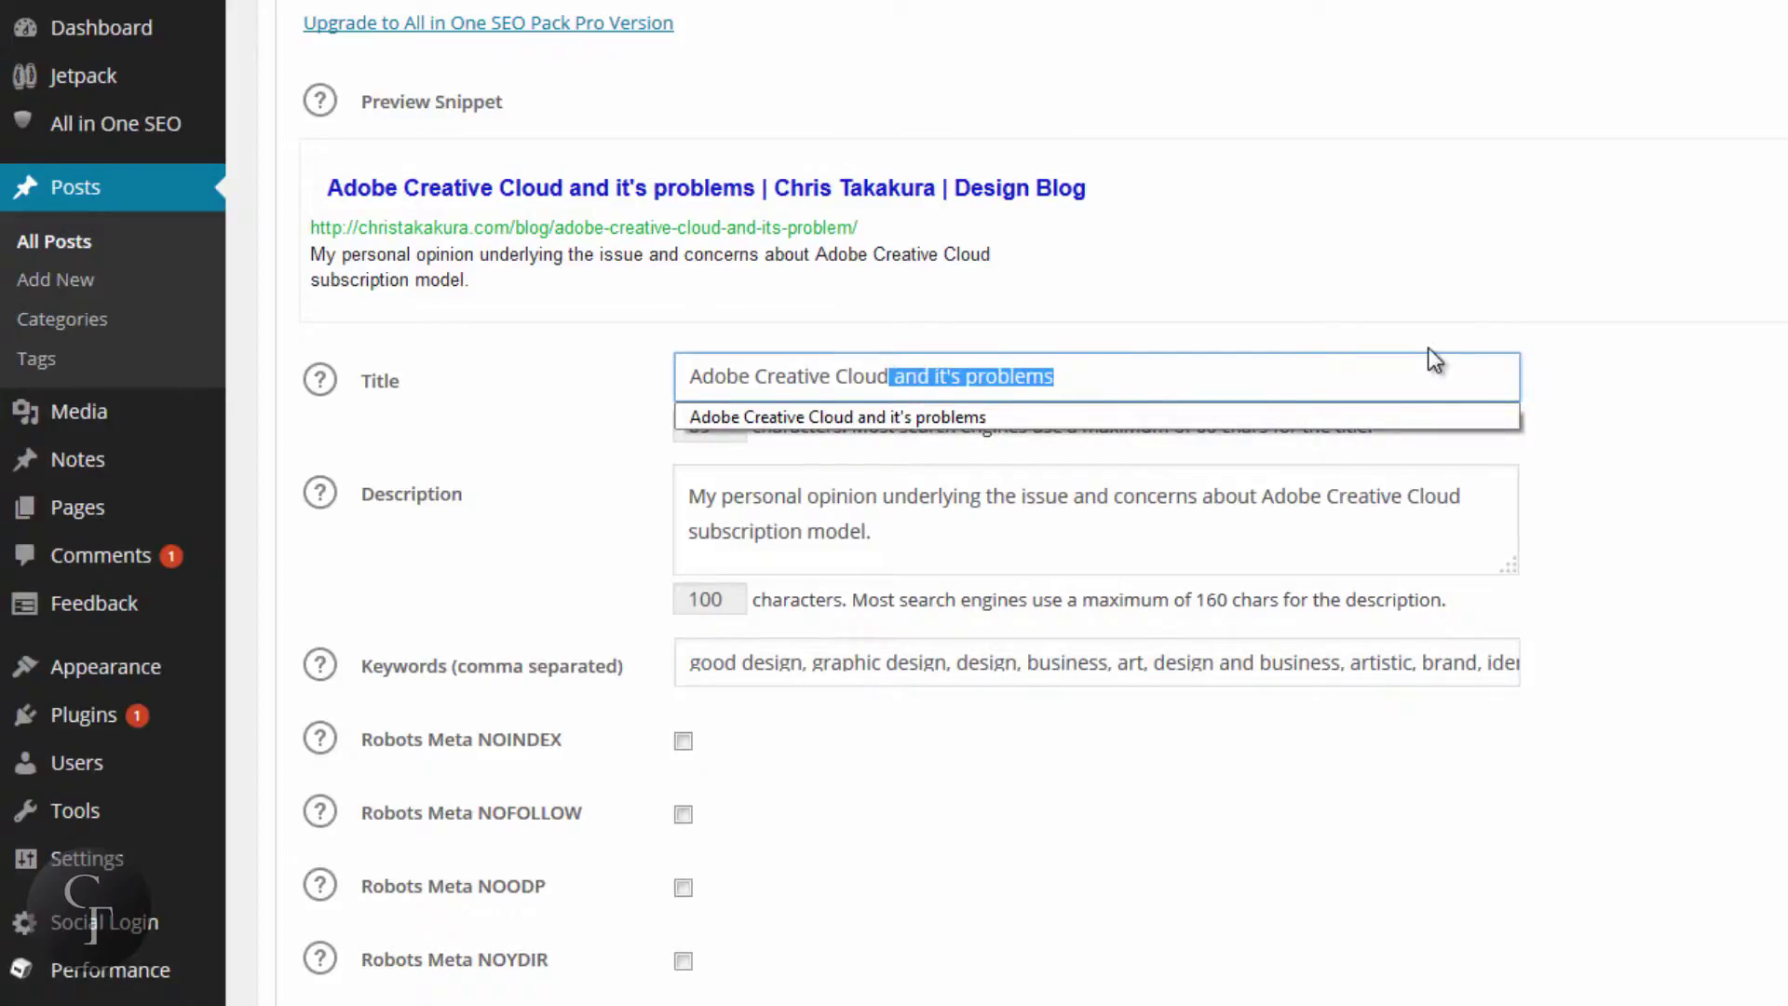
key(BackSpace)
click(1607, 283)
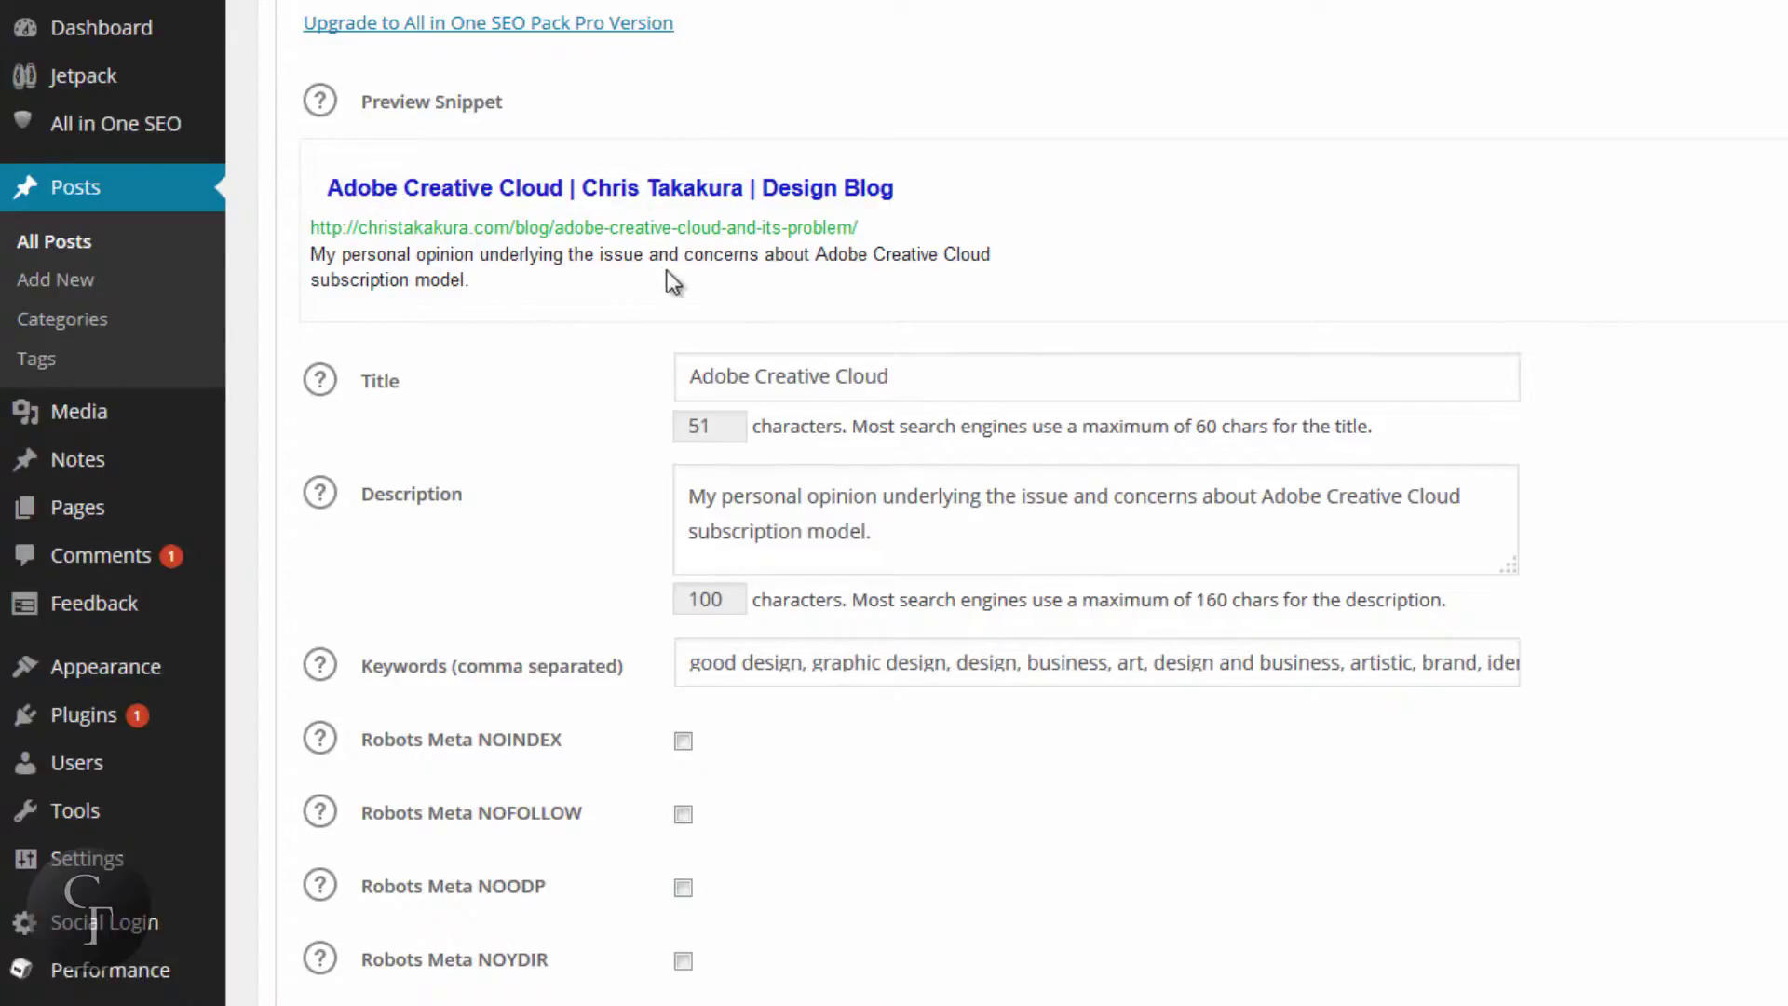
- Read through the post's SEO description and its comma-separated keywords
click(927, 540)
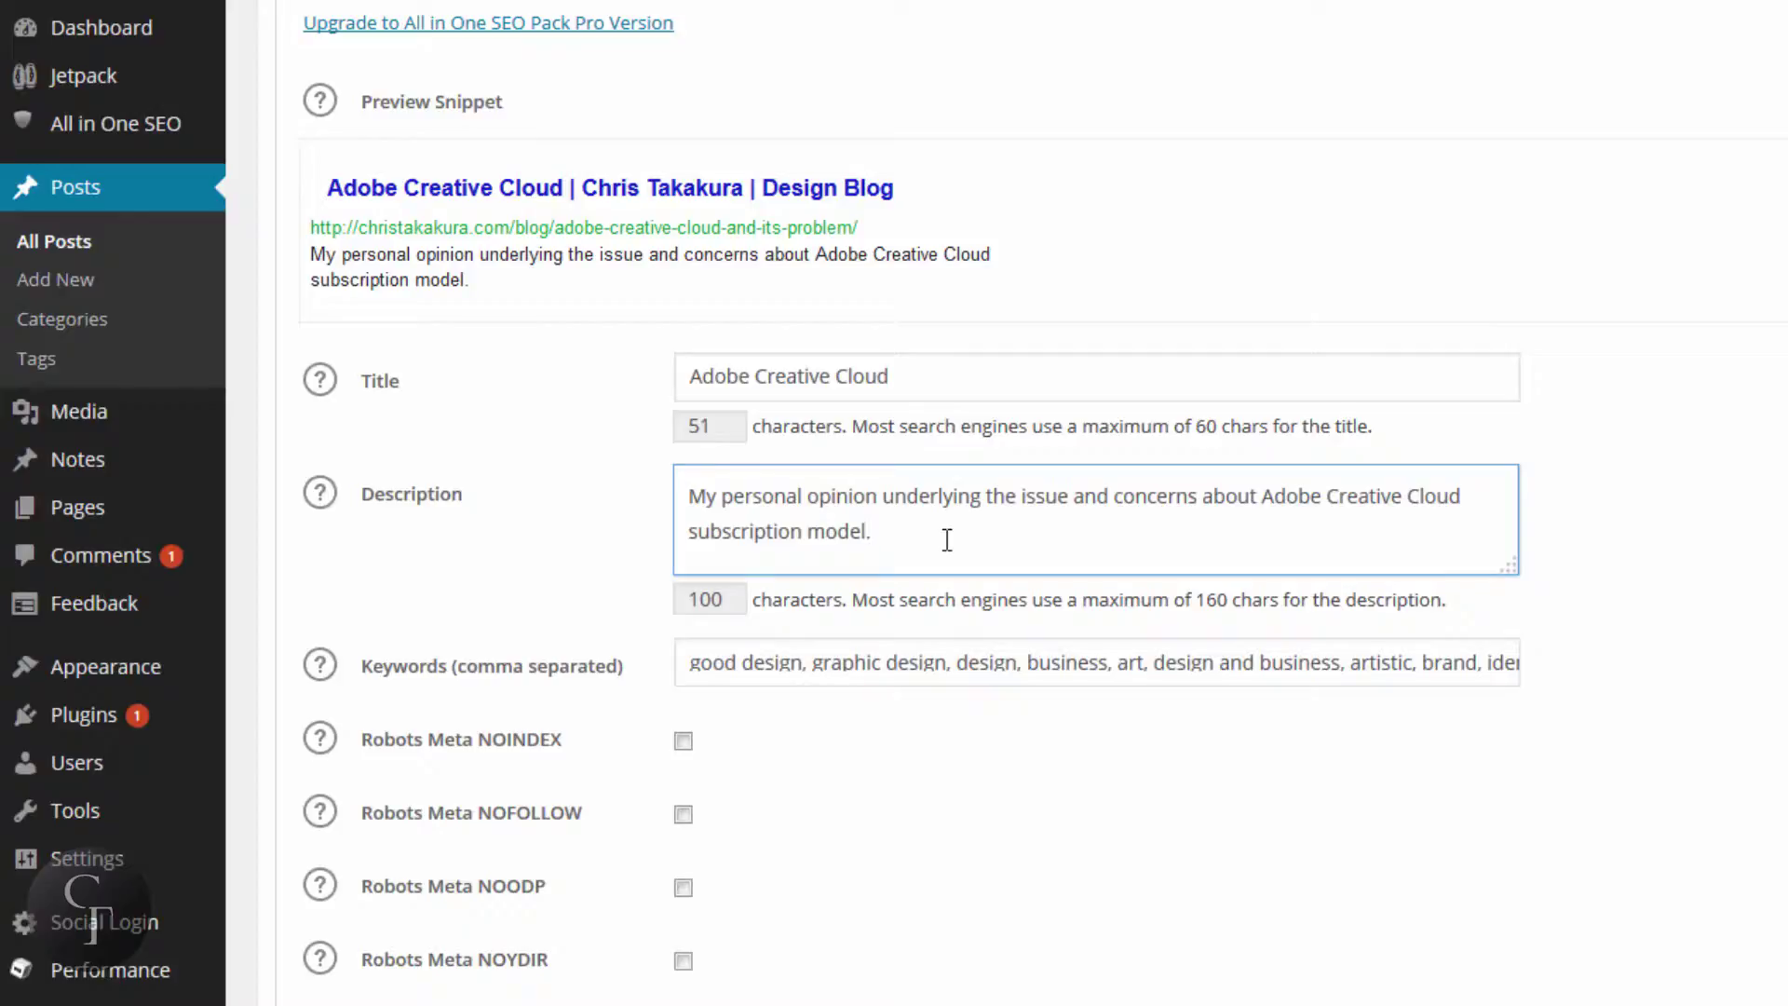
drag(947, 541, 689, 496)
click(693, 497)
click(1161, 665)
drag(1137, 662, 1644, 652)
click(768, 663)
click(1644, 652)
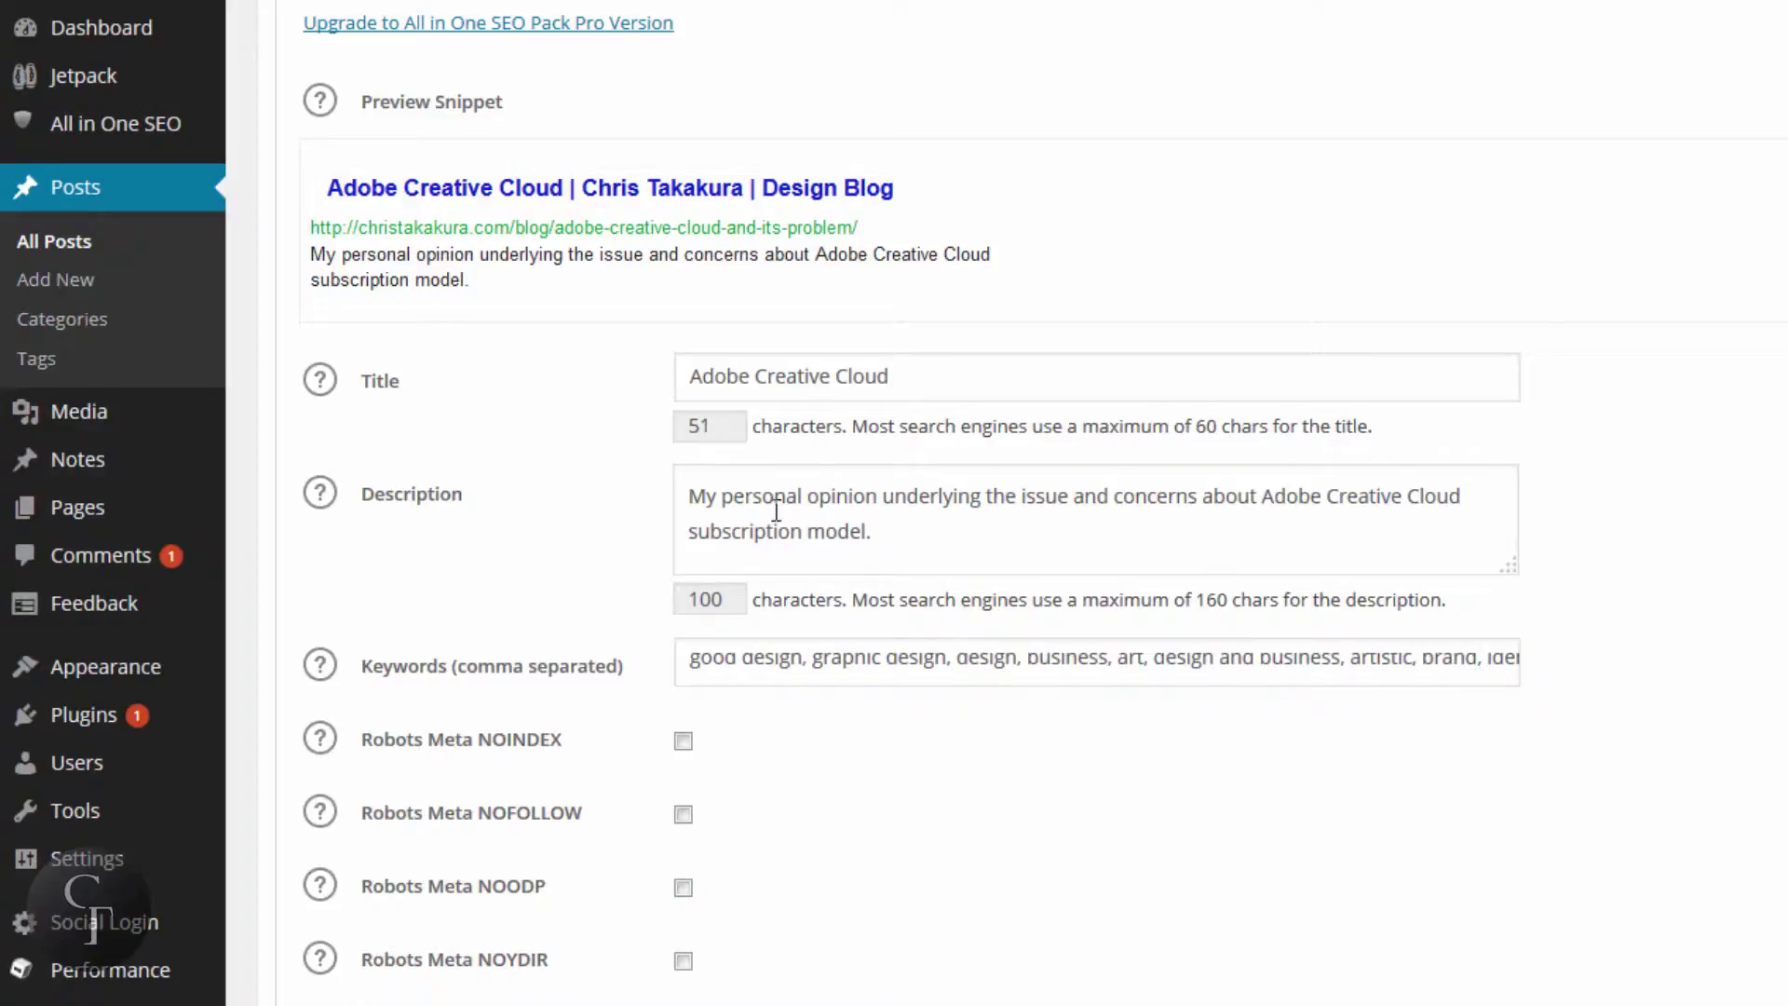
click(859, 503)
- Update the post, choosing to publish it without reviewing the proofreader's suggestions
scroll(1756, 639, up, 2)
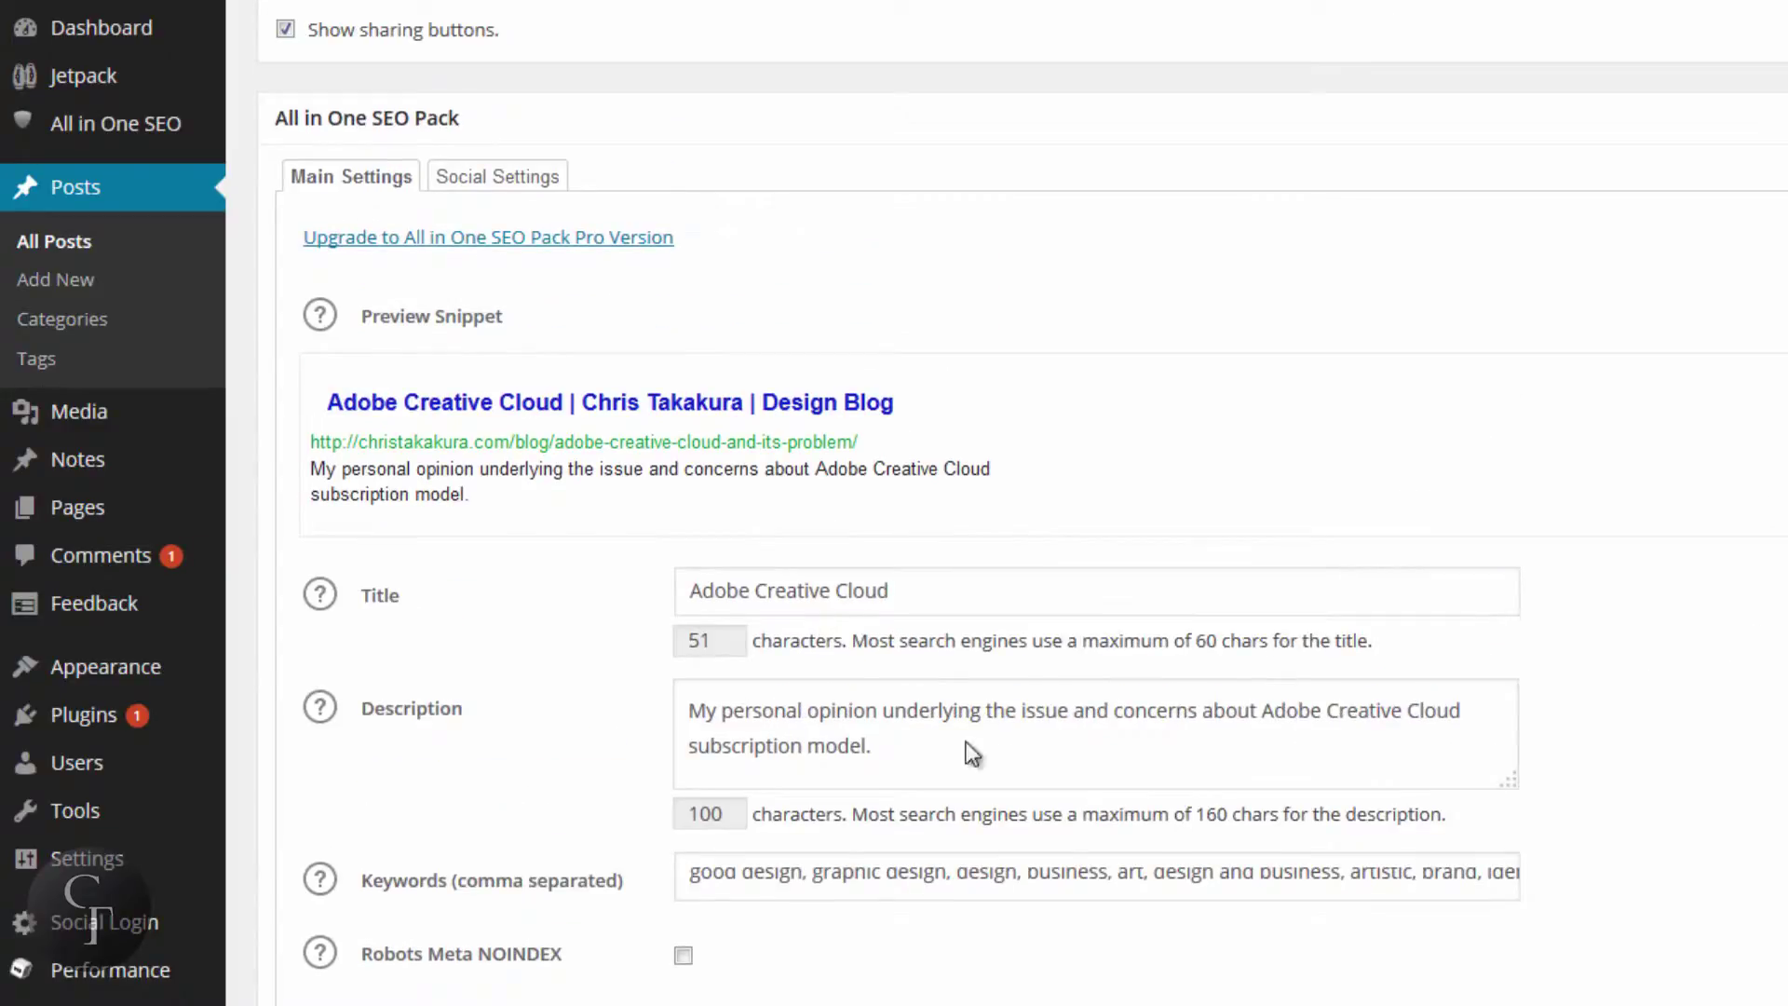
scroll(1759, 639, up, 10)
scroll(1023, 503, up, 1)
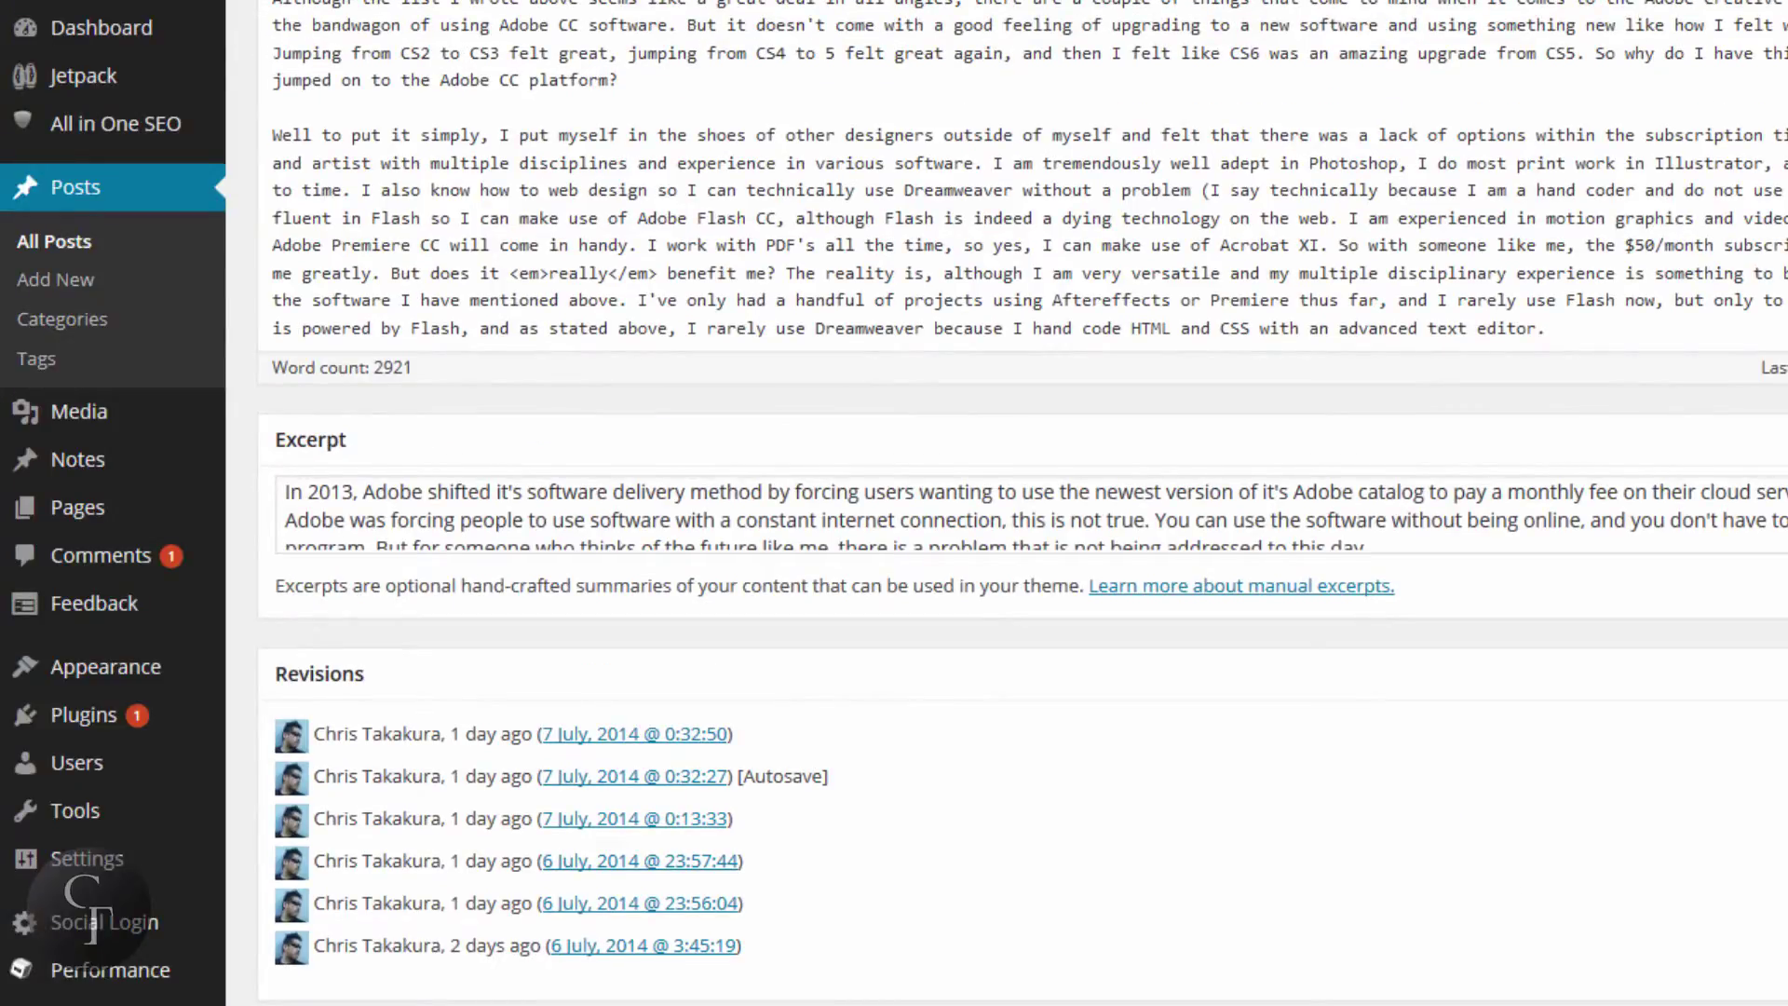
scroll(1023, 504, up, 4)
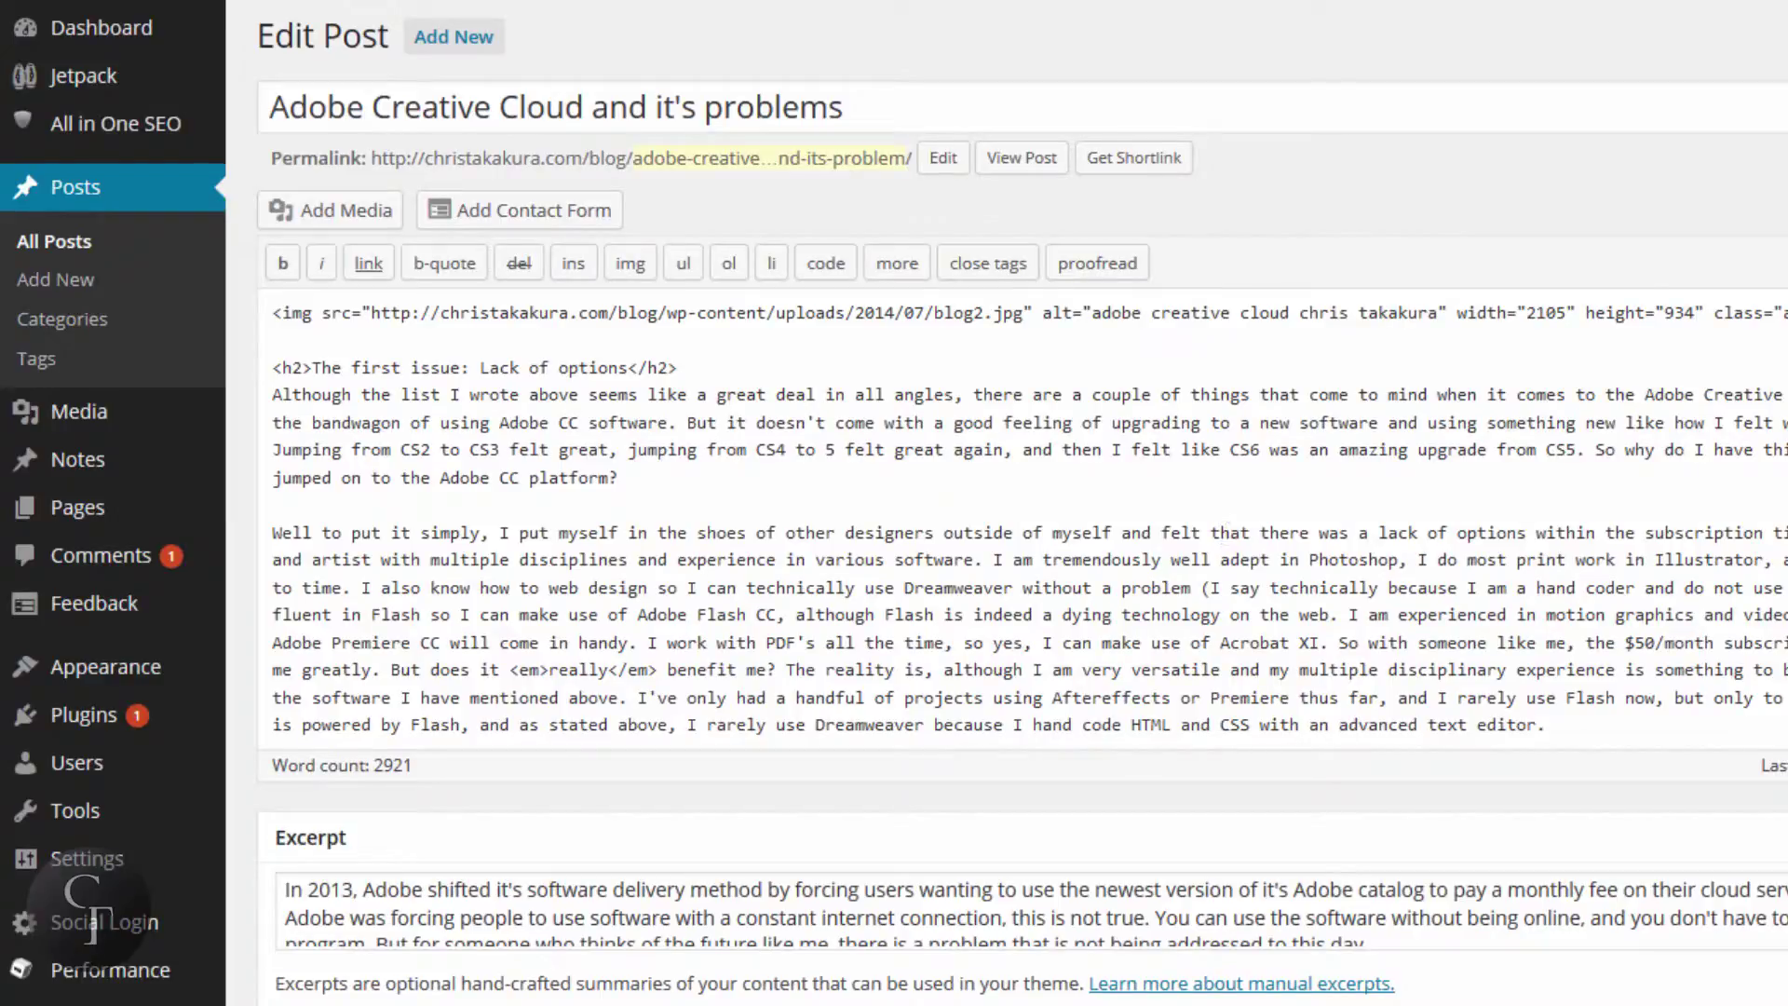
scroll(1022, 503, down, 2)
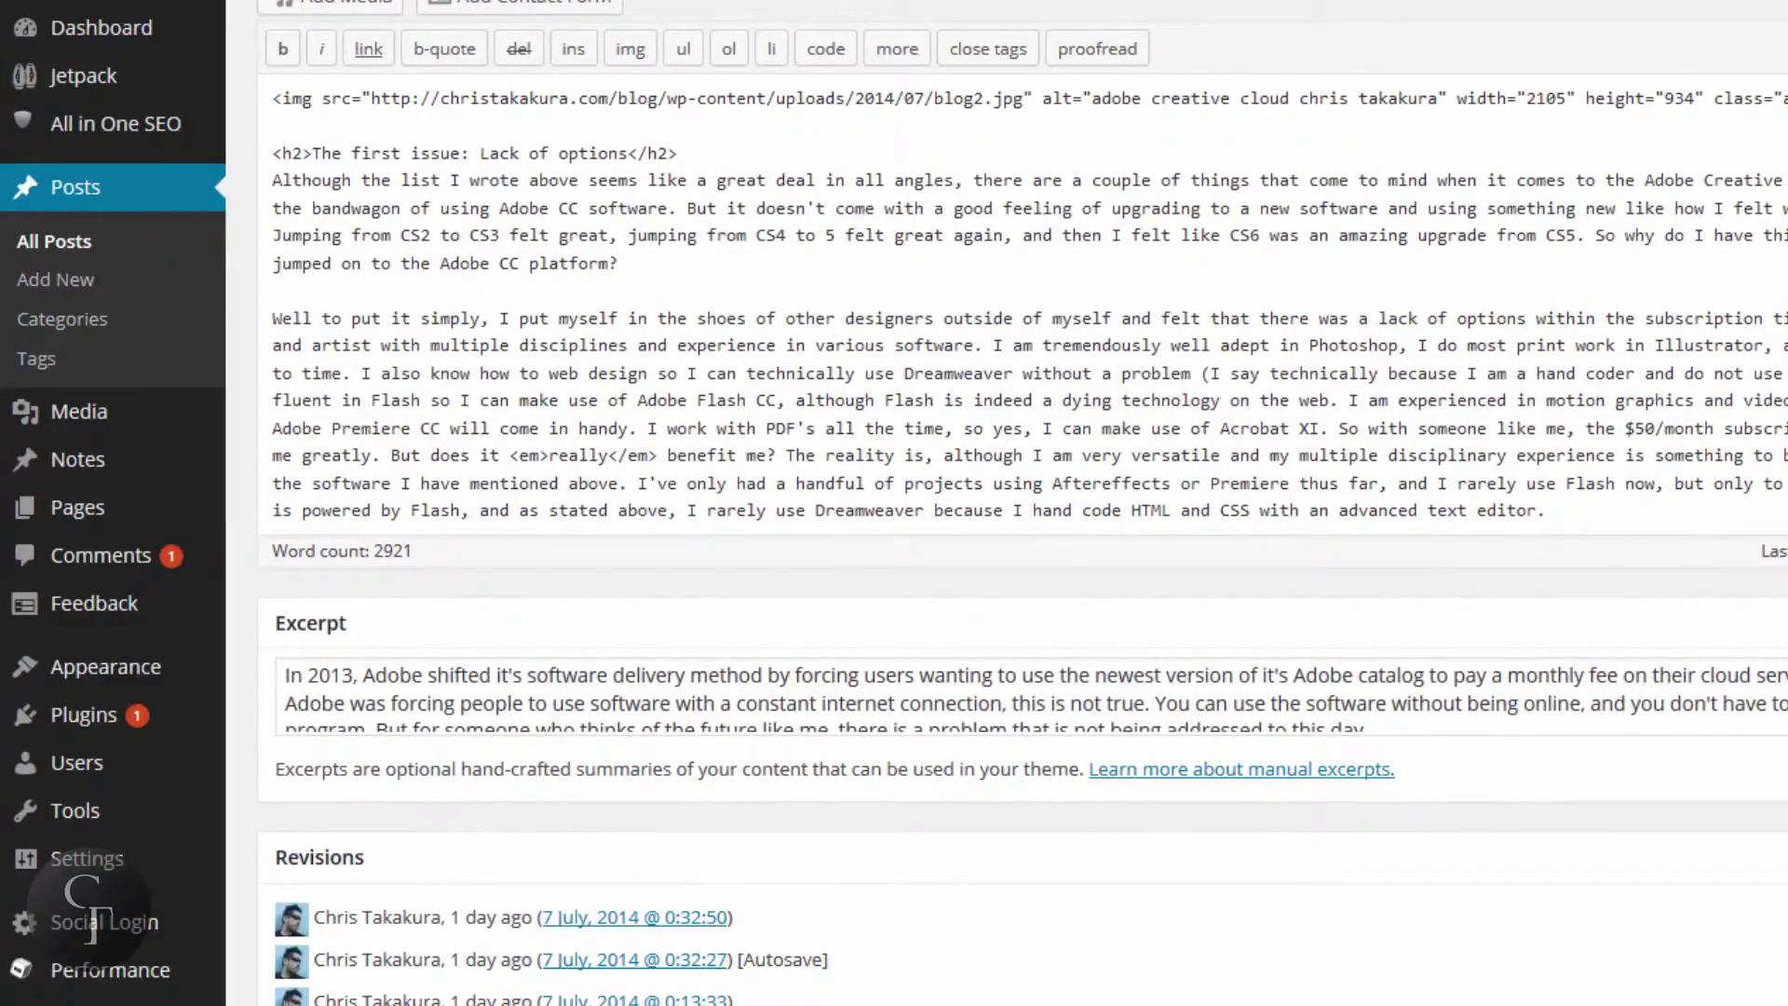
click(1097, 48)
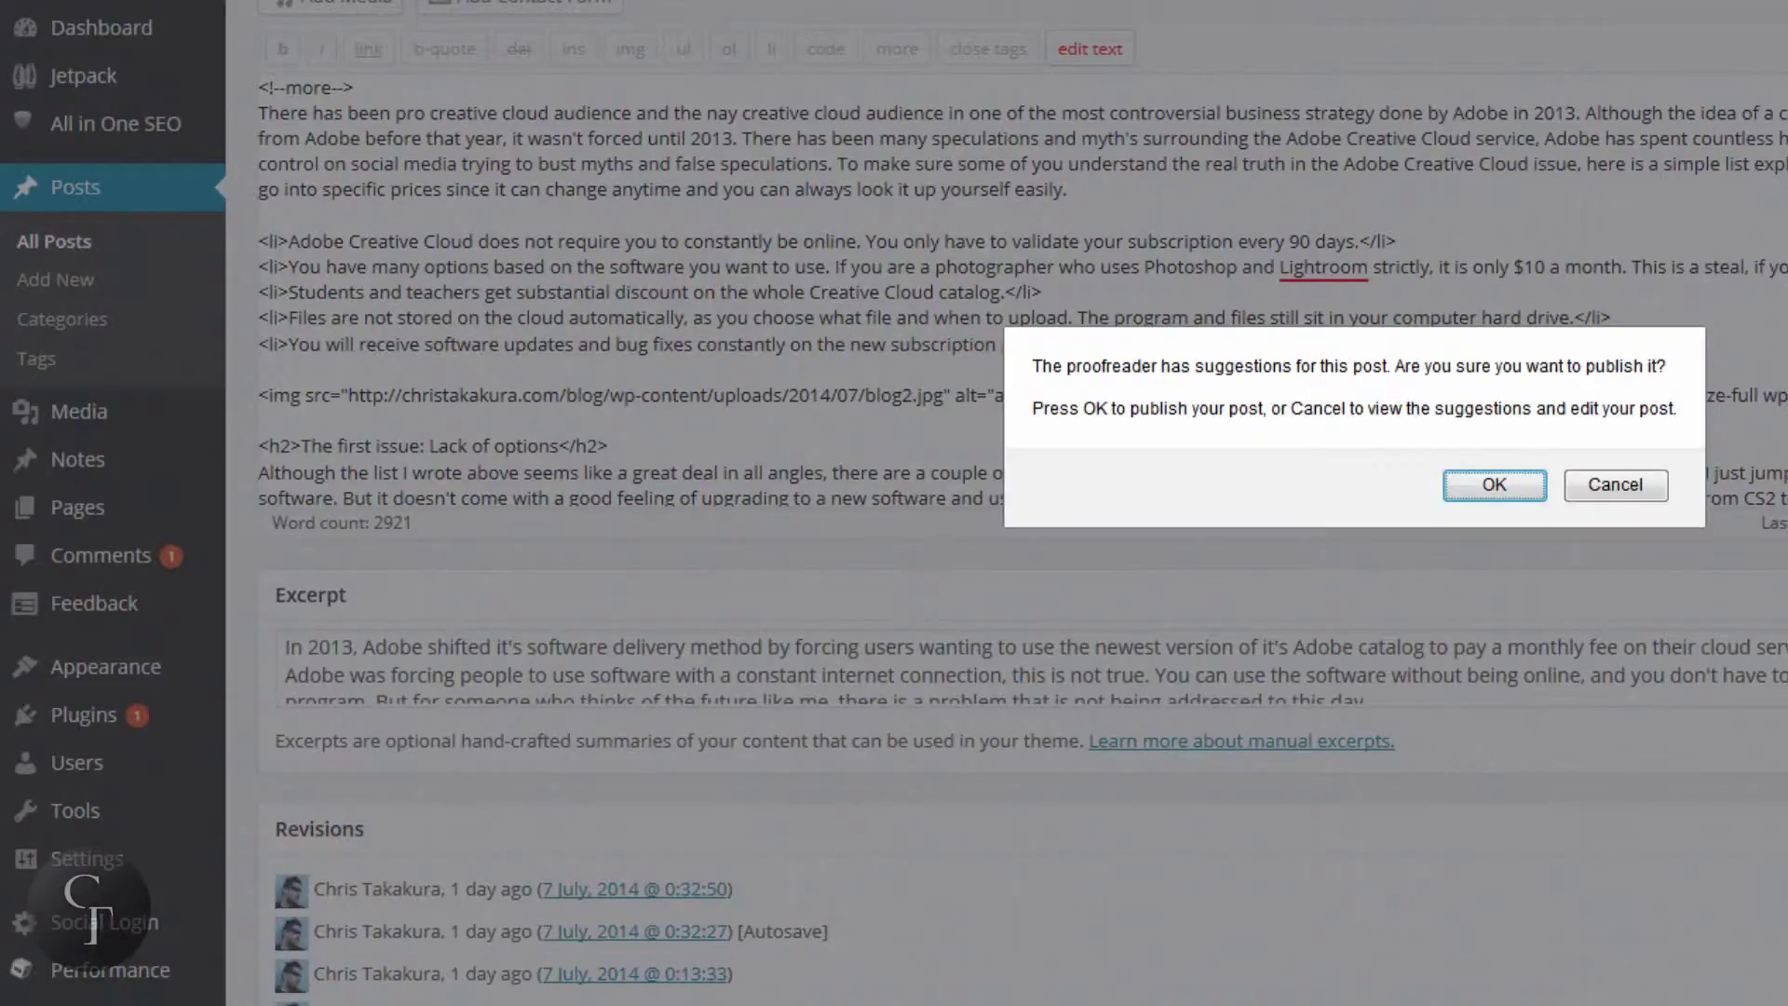
click(1503, 486)
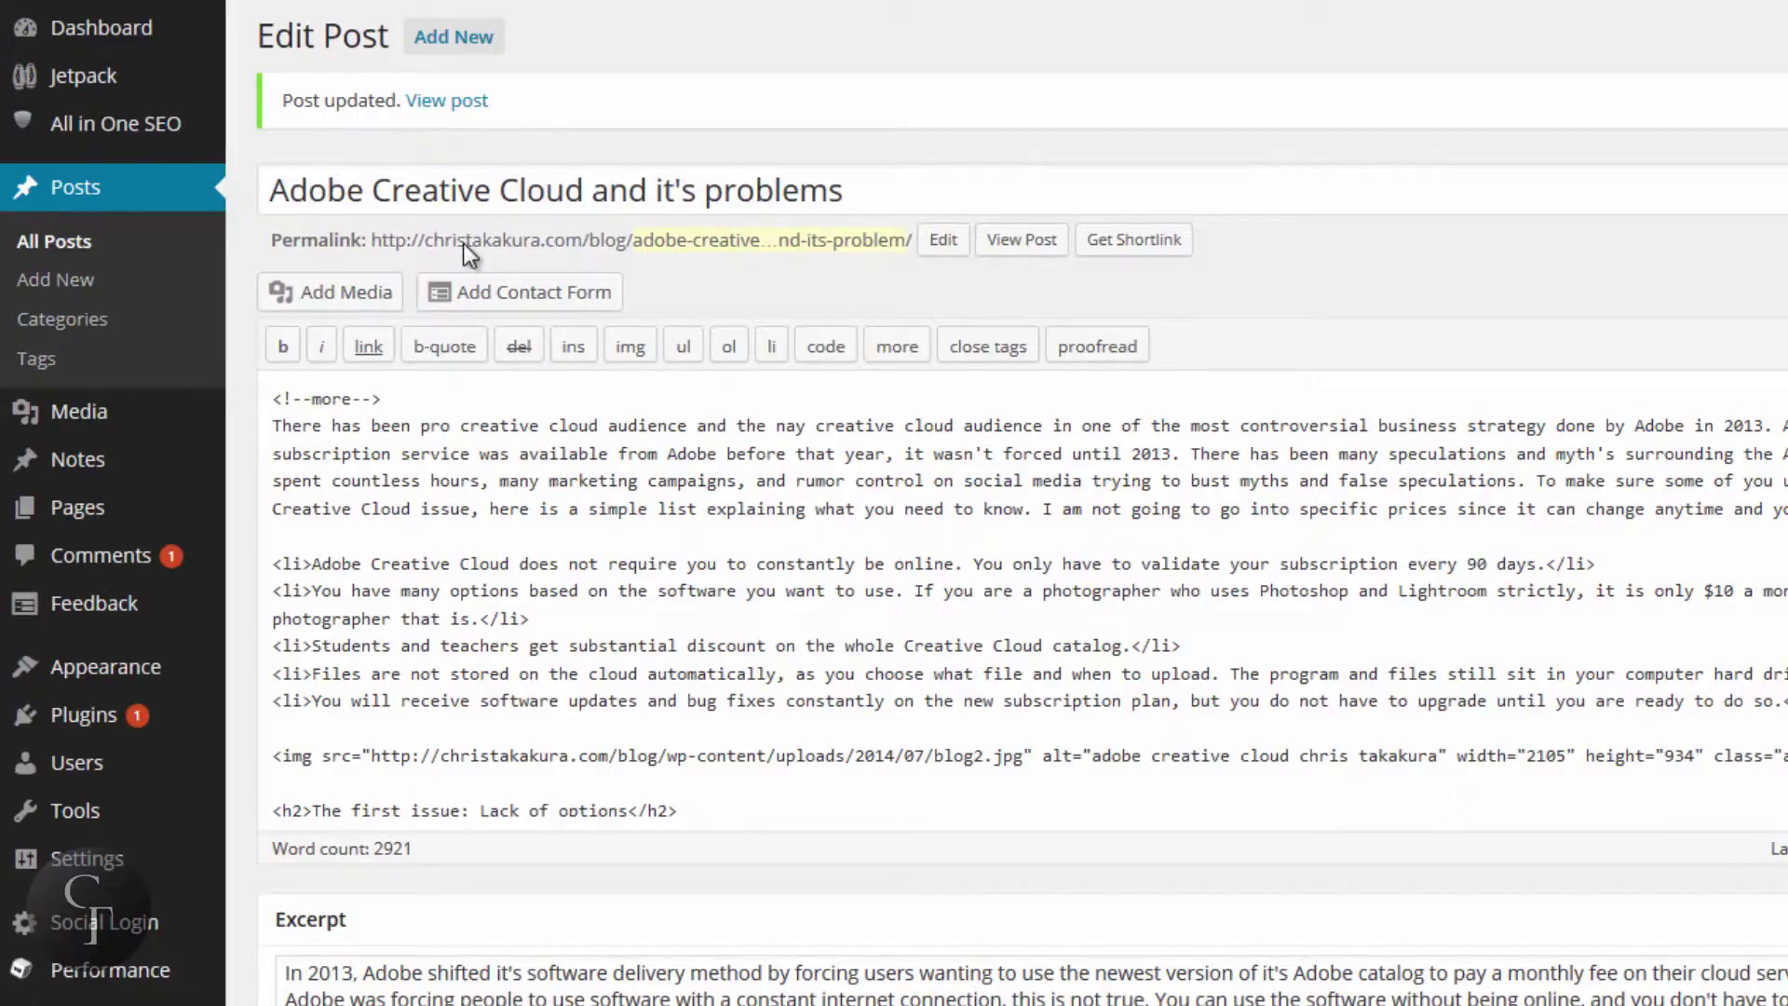
- Leave the post for the list of all posts, switch to the list of pages and open the "Dinner" page for editing
click(78, 246)
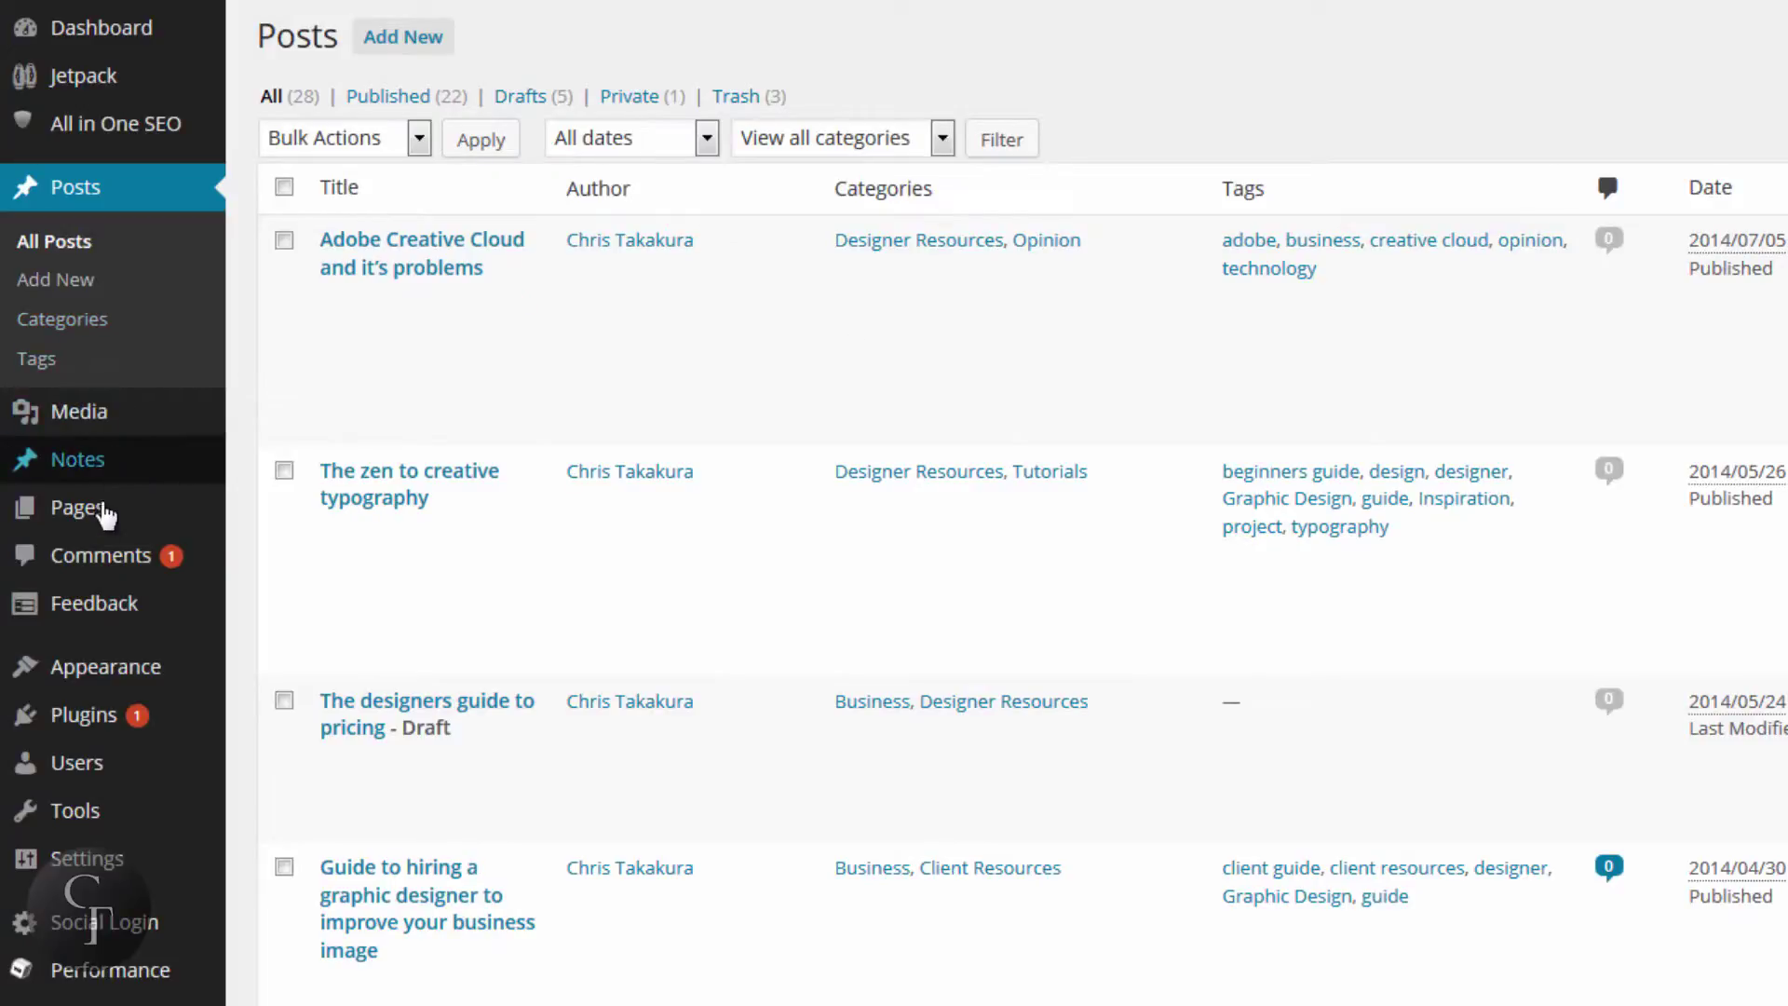
mouse_move(98, 533)
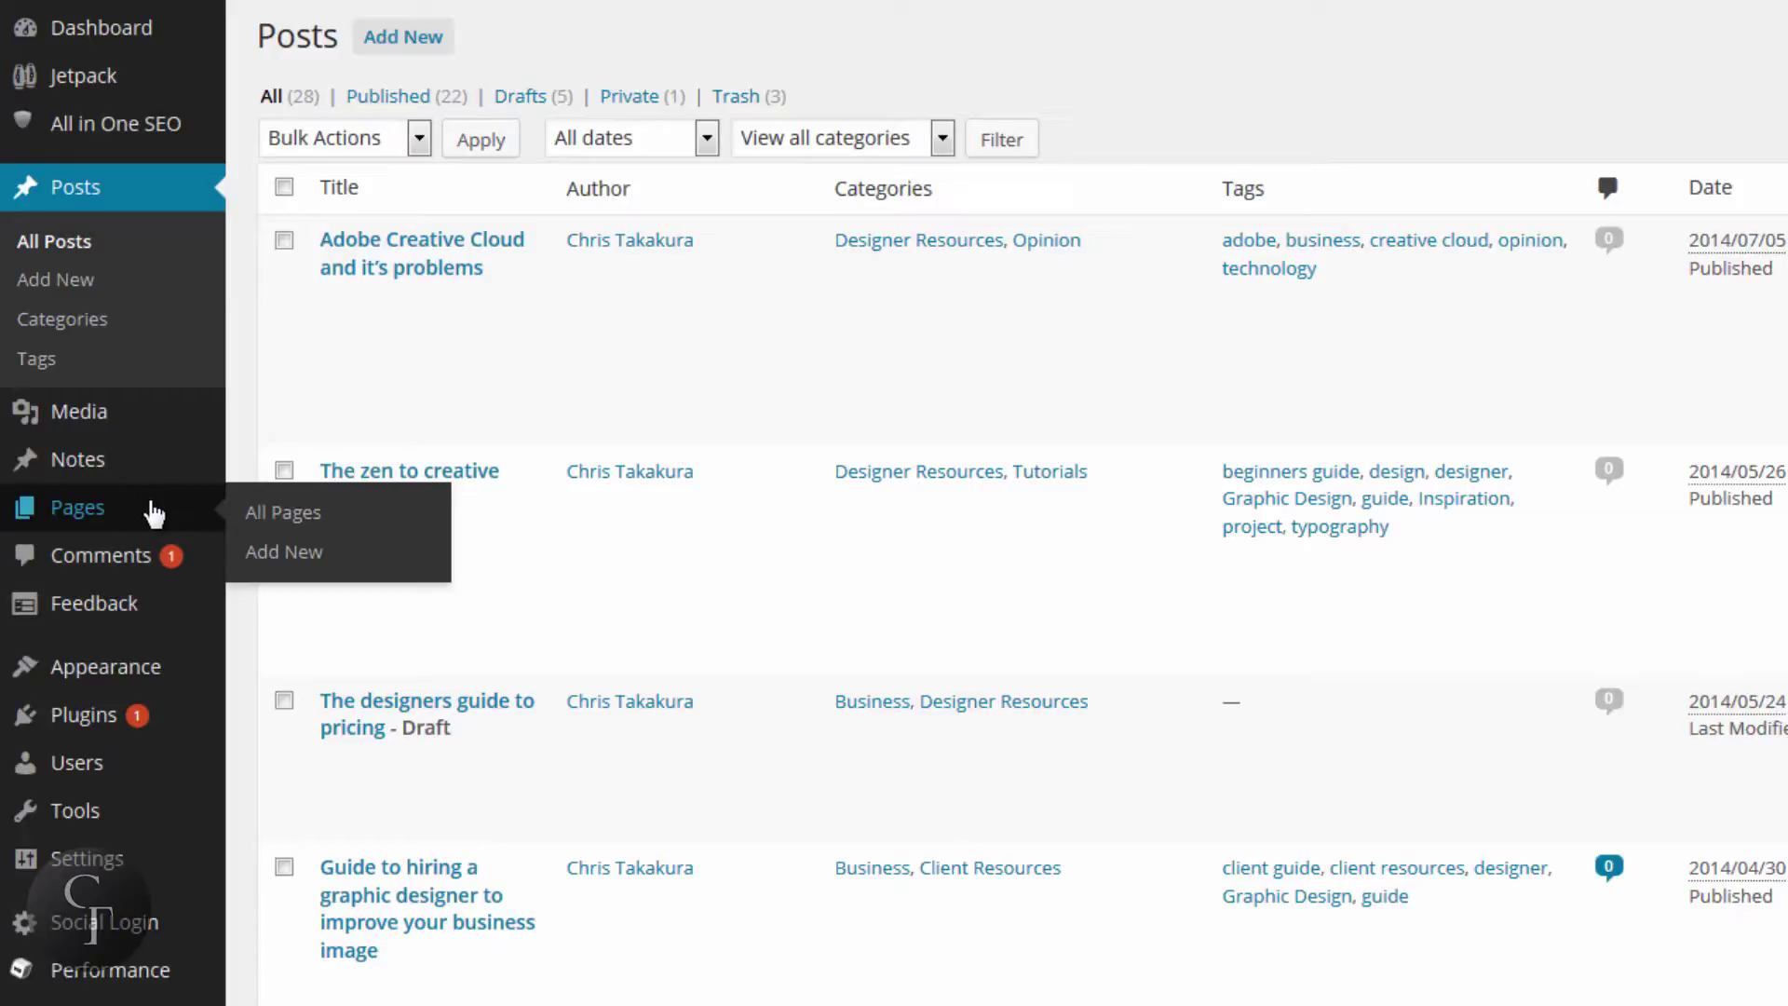
click(67, 509)
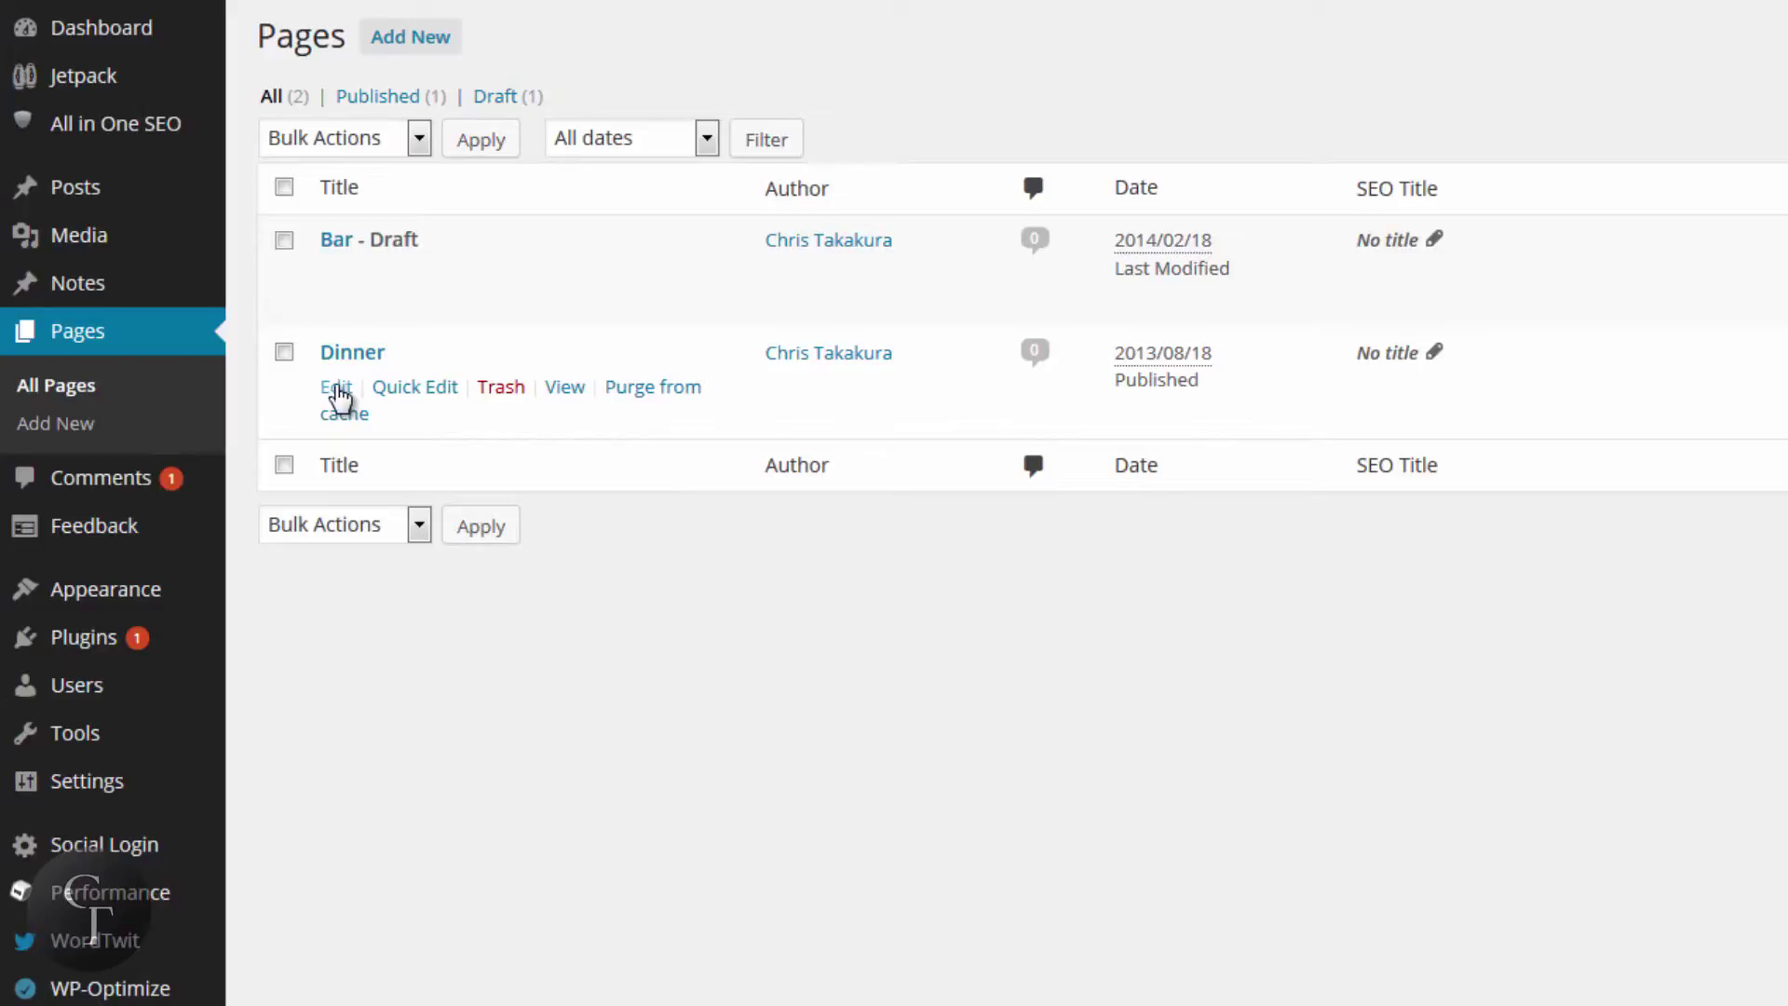
click(339, 389)
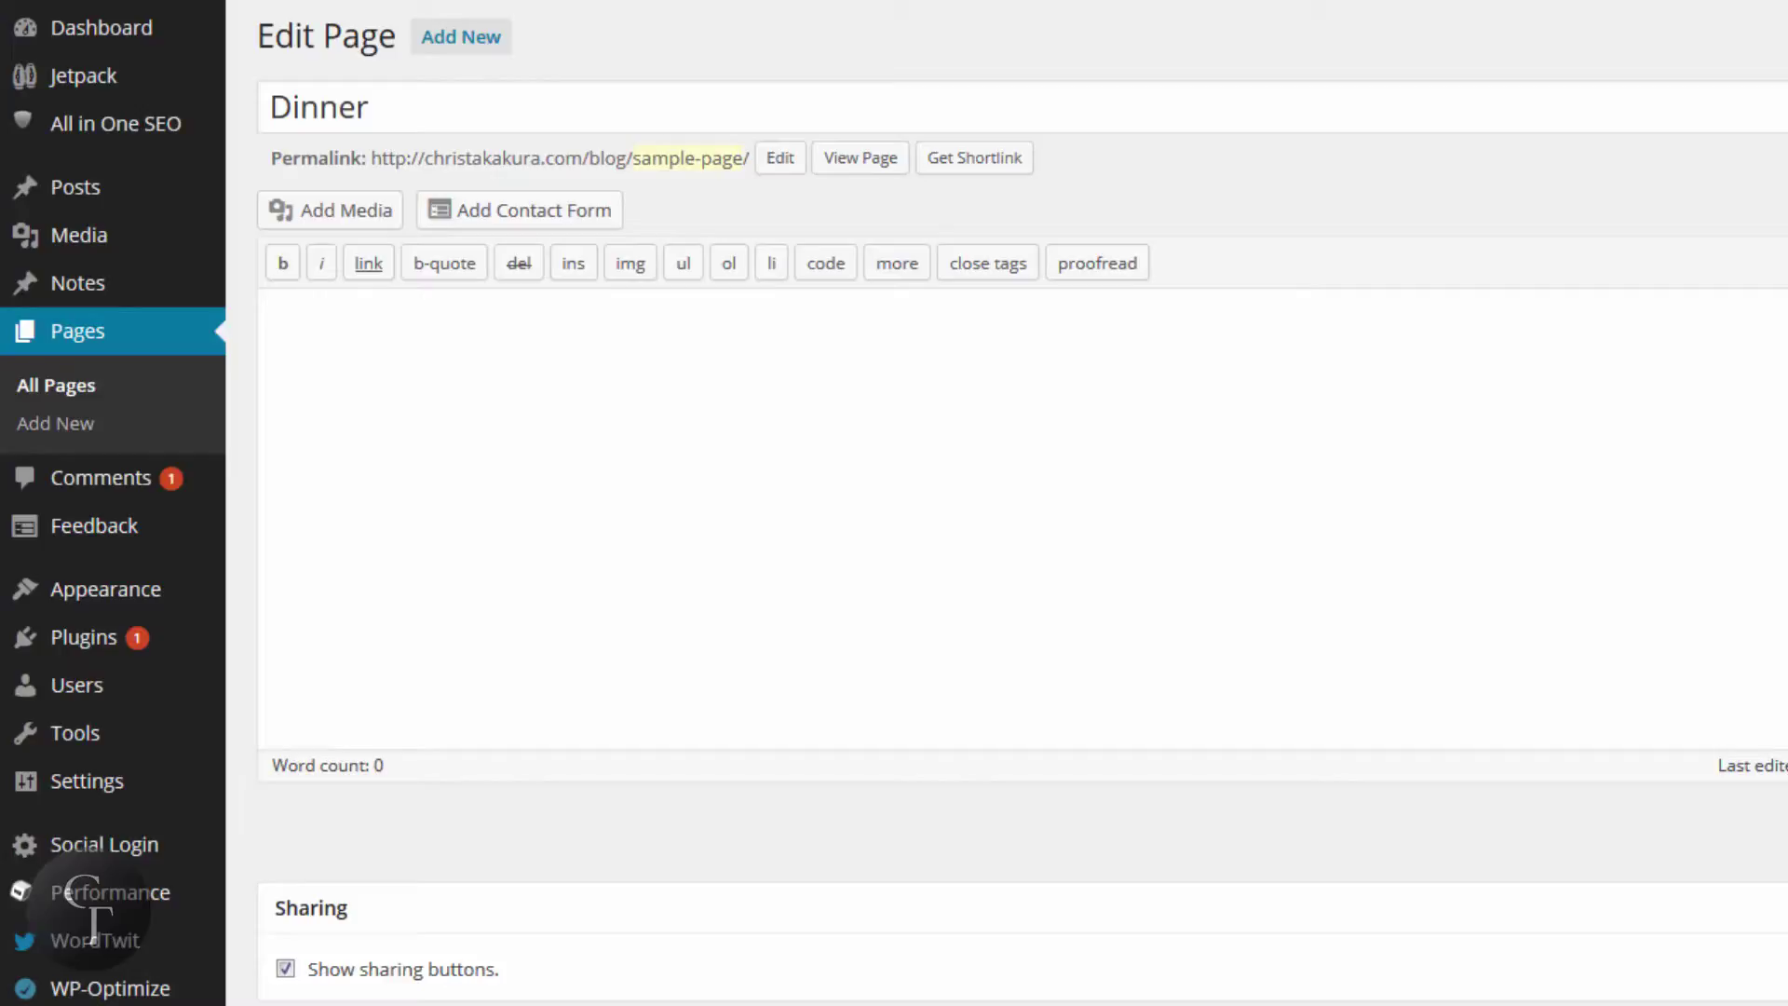
- Examine the Dinner page's All in One SEO Pack main settings, including the preview snippet and the title, description and keywords fields
scroll(1023, 503, down, 9)
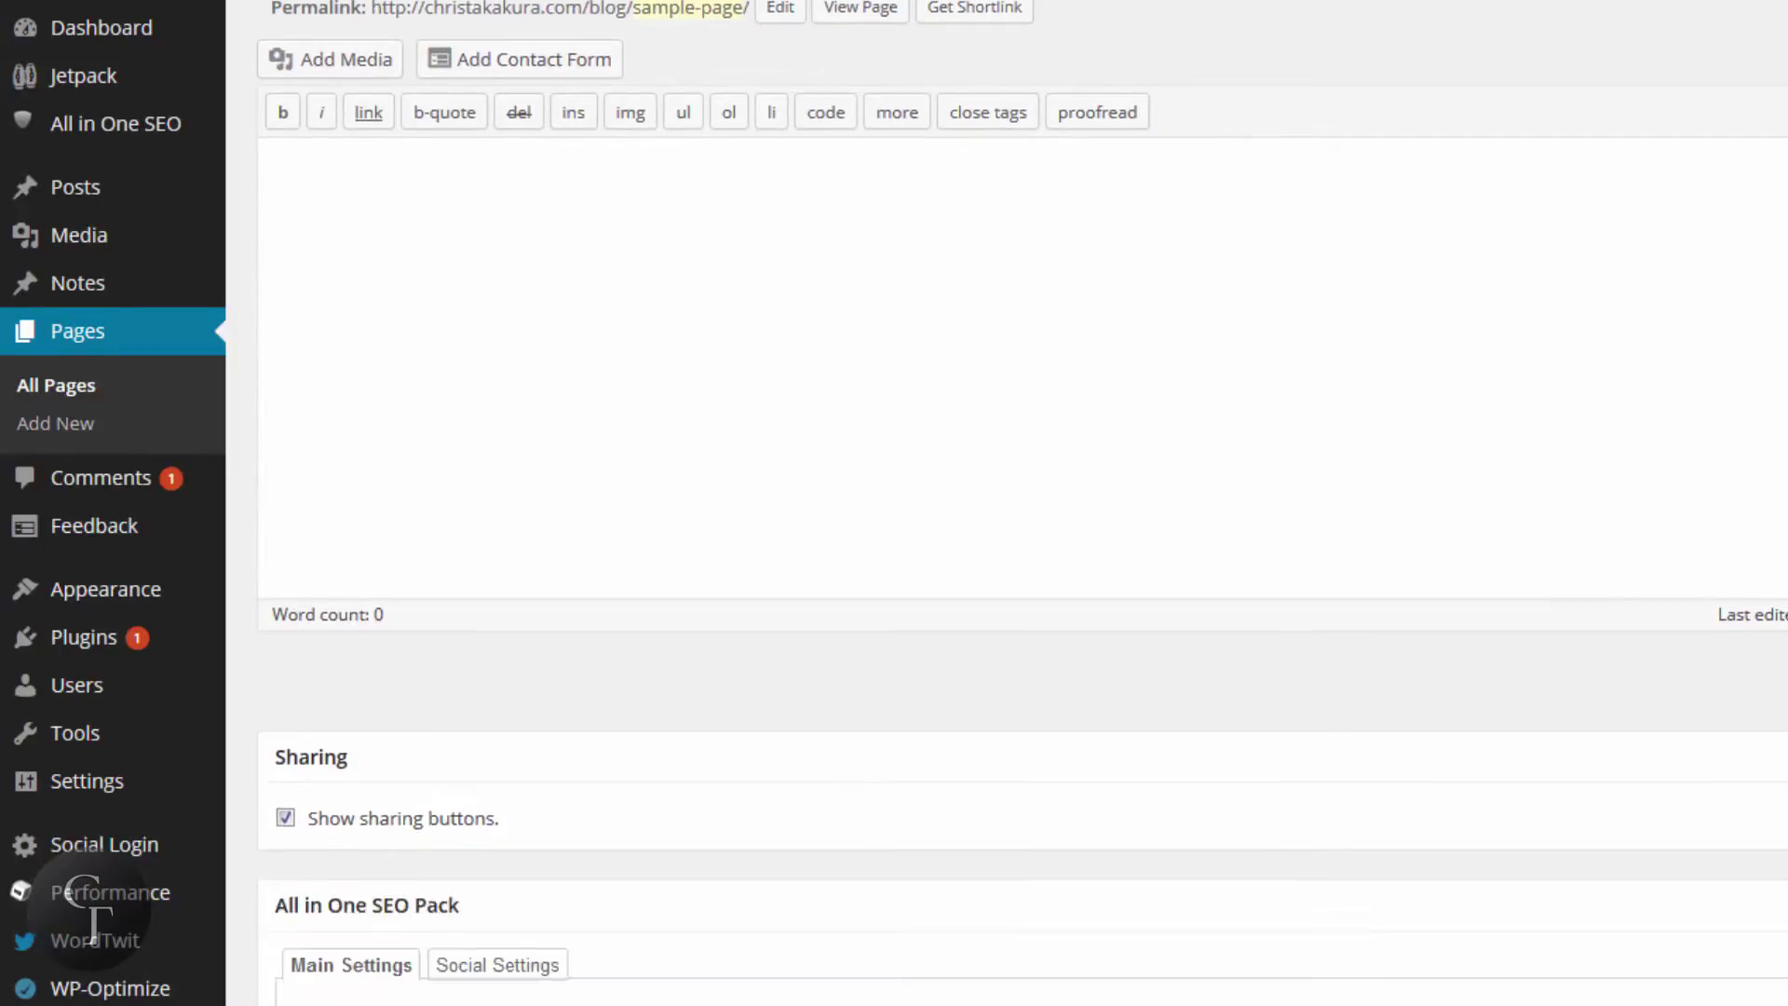
scroll(1023, 503, down, 3)
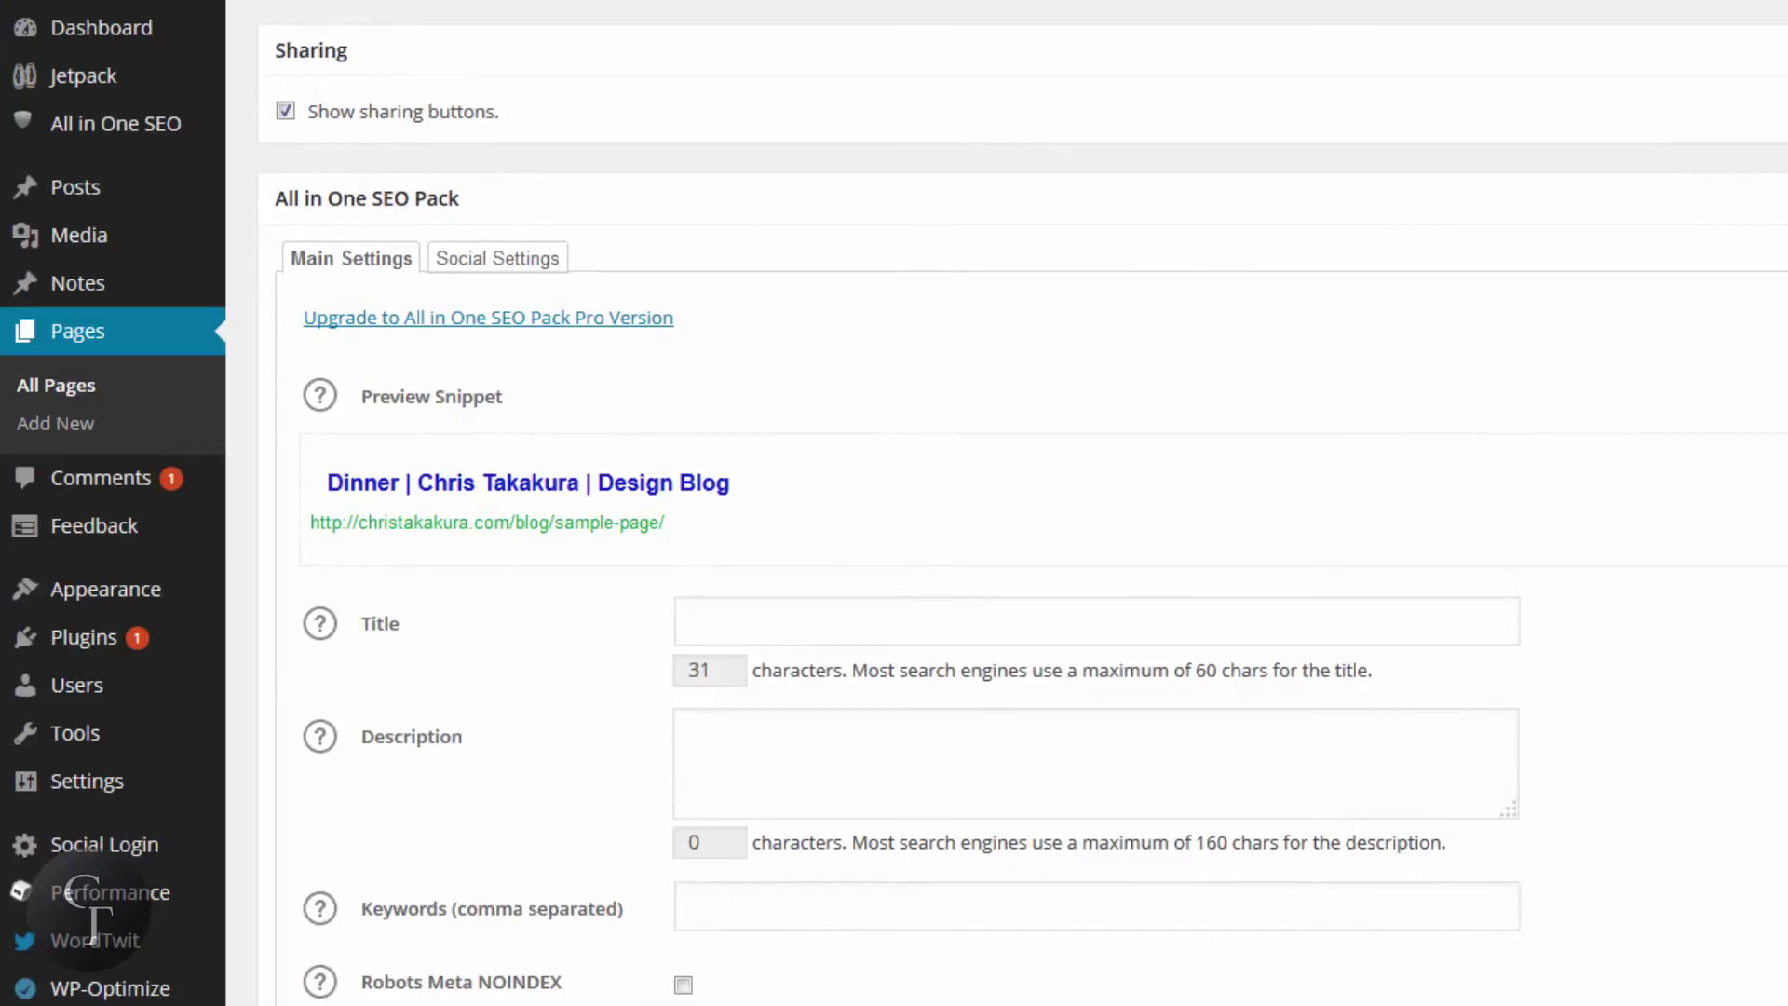
scroll(1023, 503, up, 2)
scroll(898, 304, down, 2)
click(822, 395)
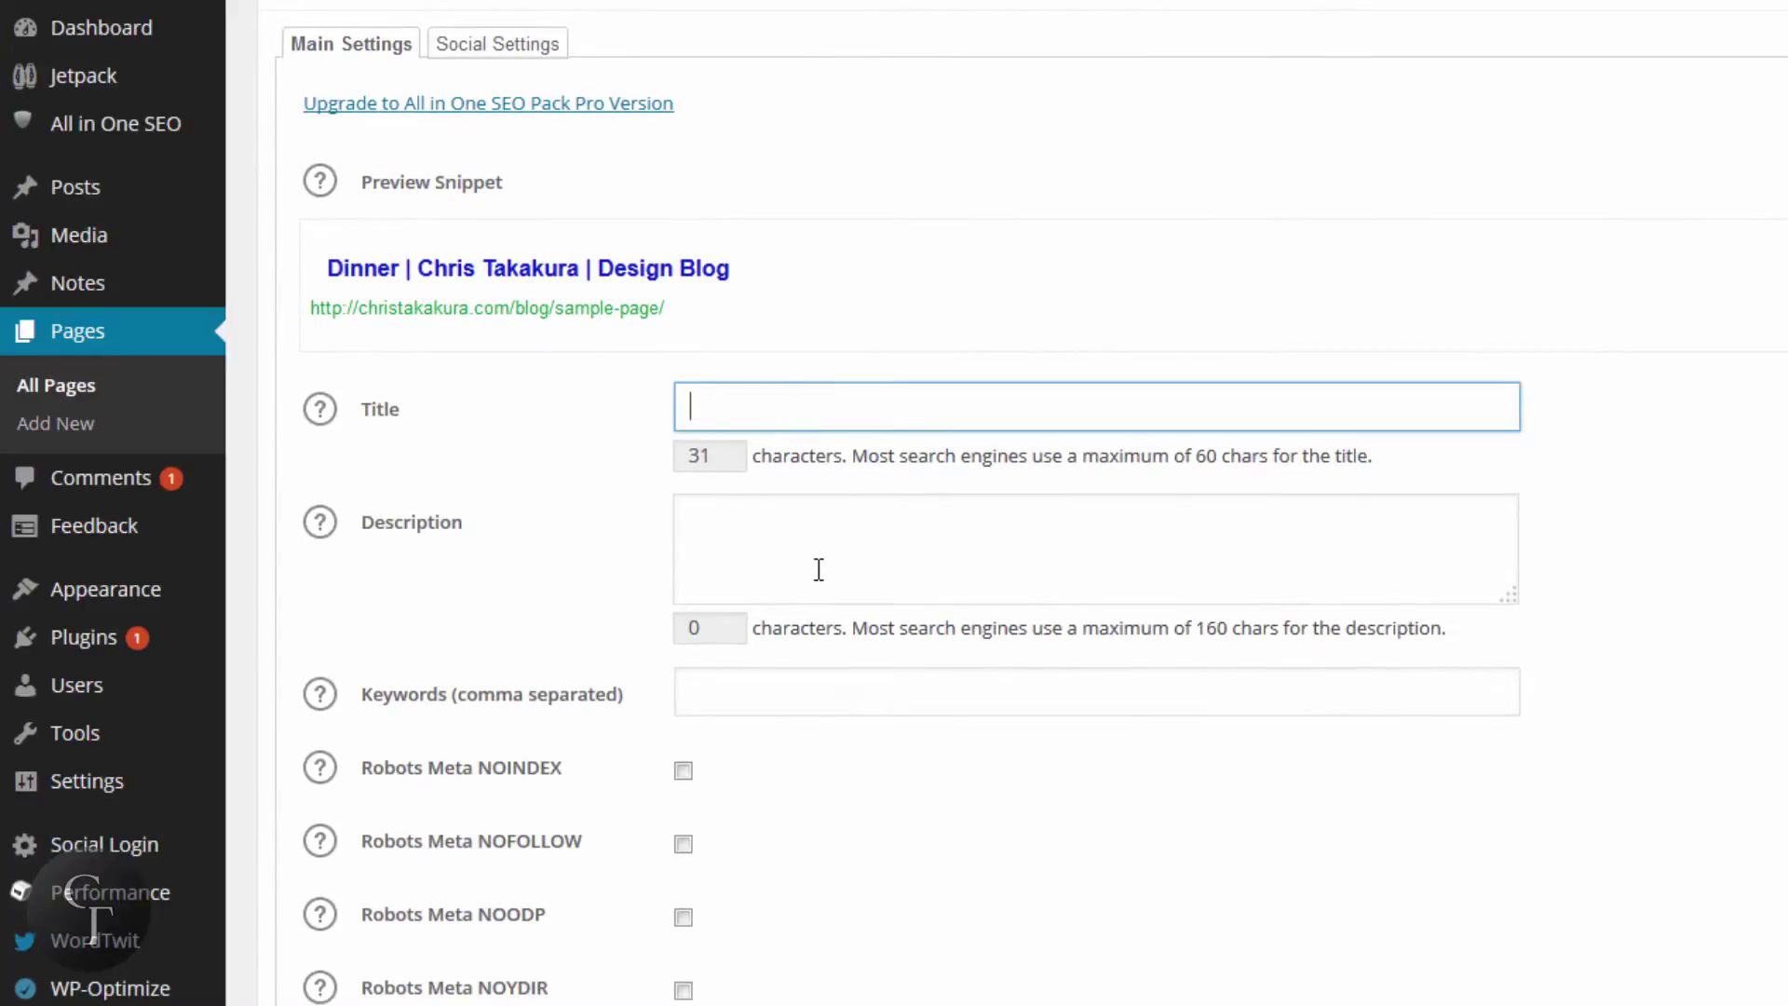
click(818, 569)
click(802, 679)
scroll(802, 678, up, 1)
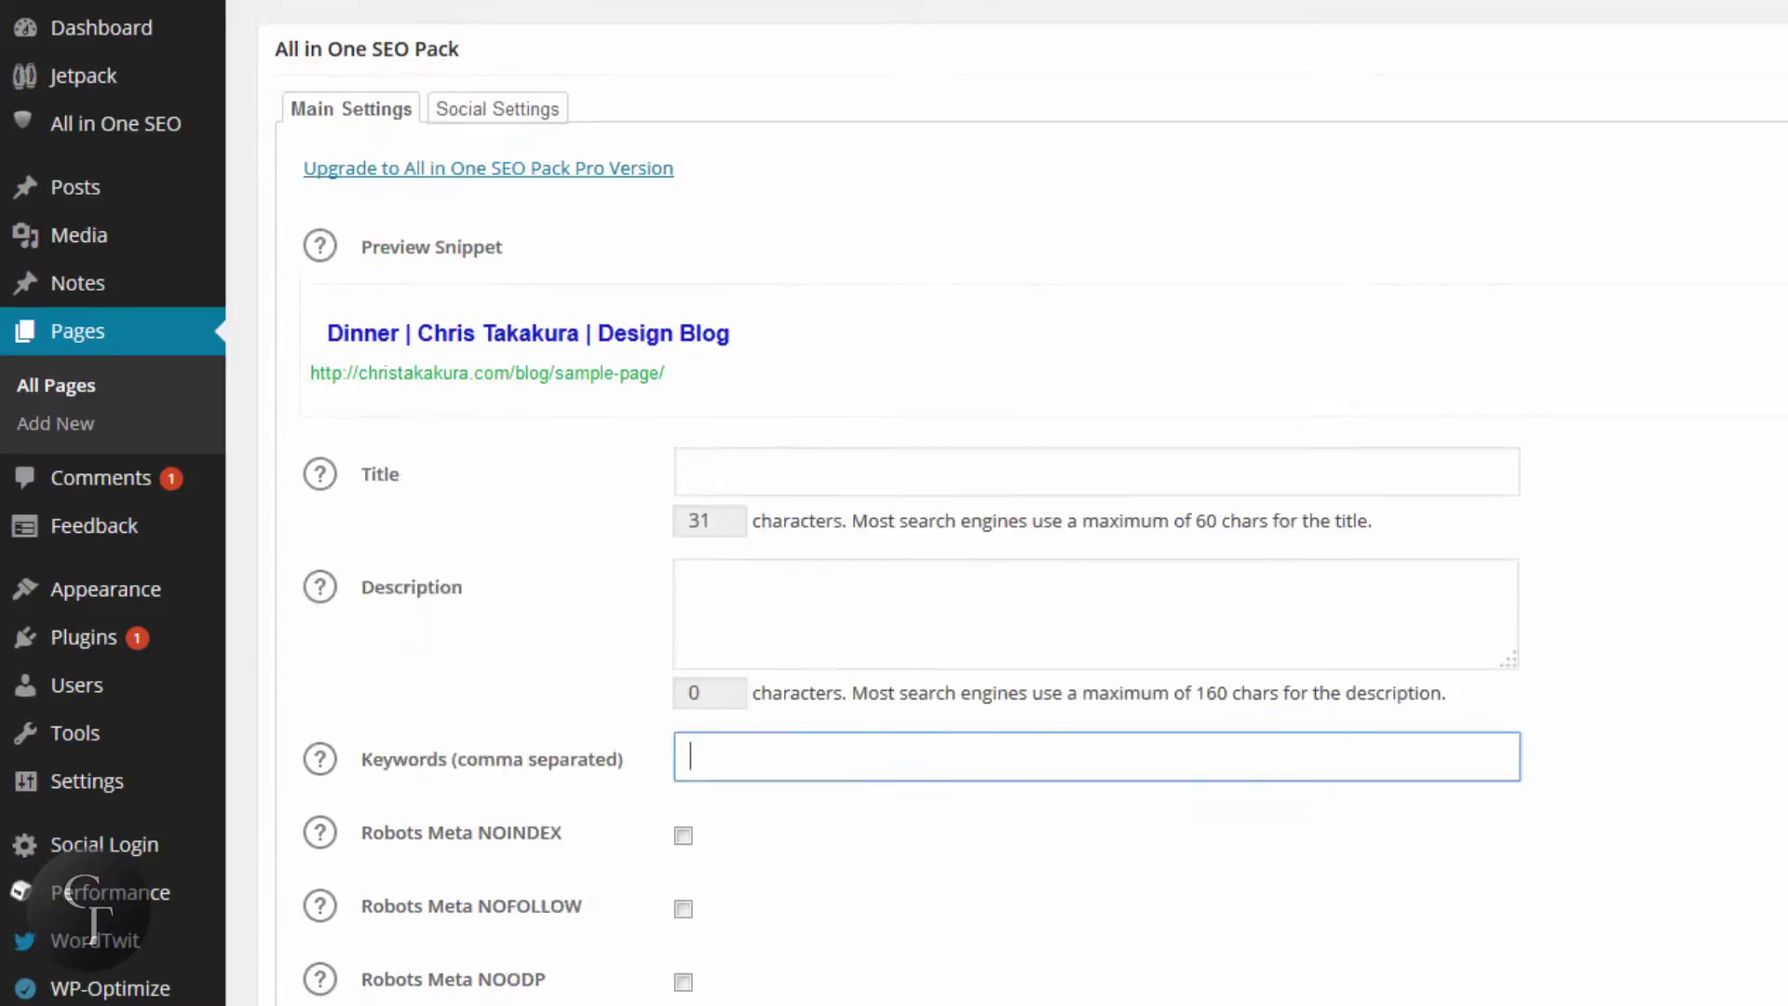
scroll(1024, 503, up, 2)
scroll(1024, 502, up, 2)
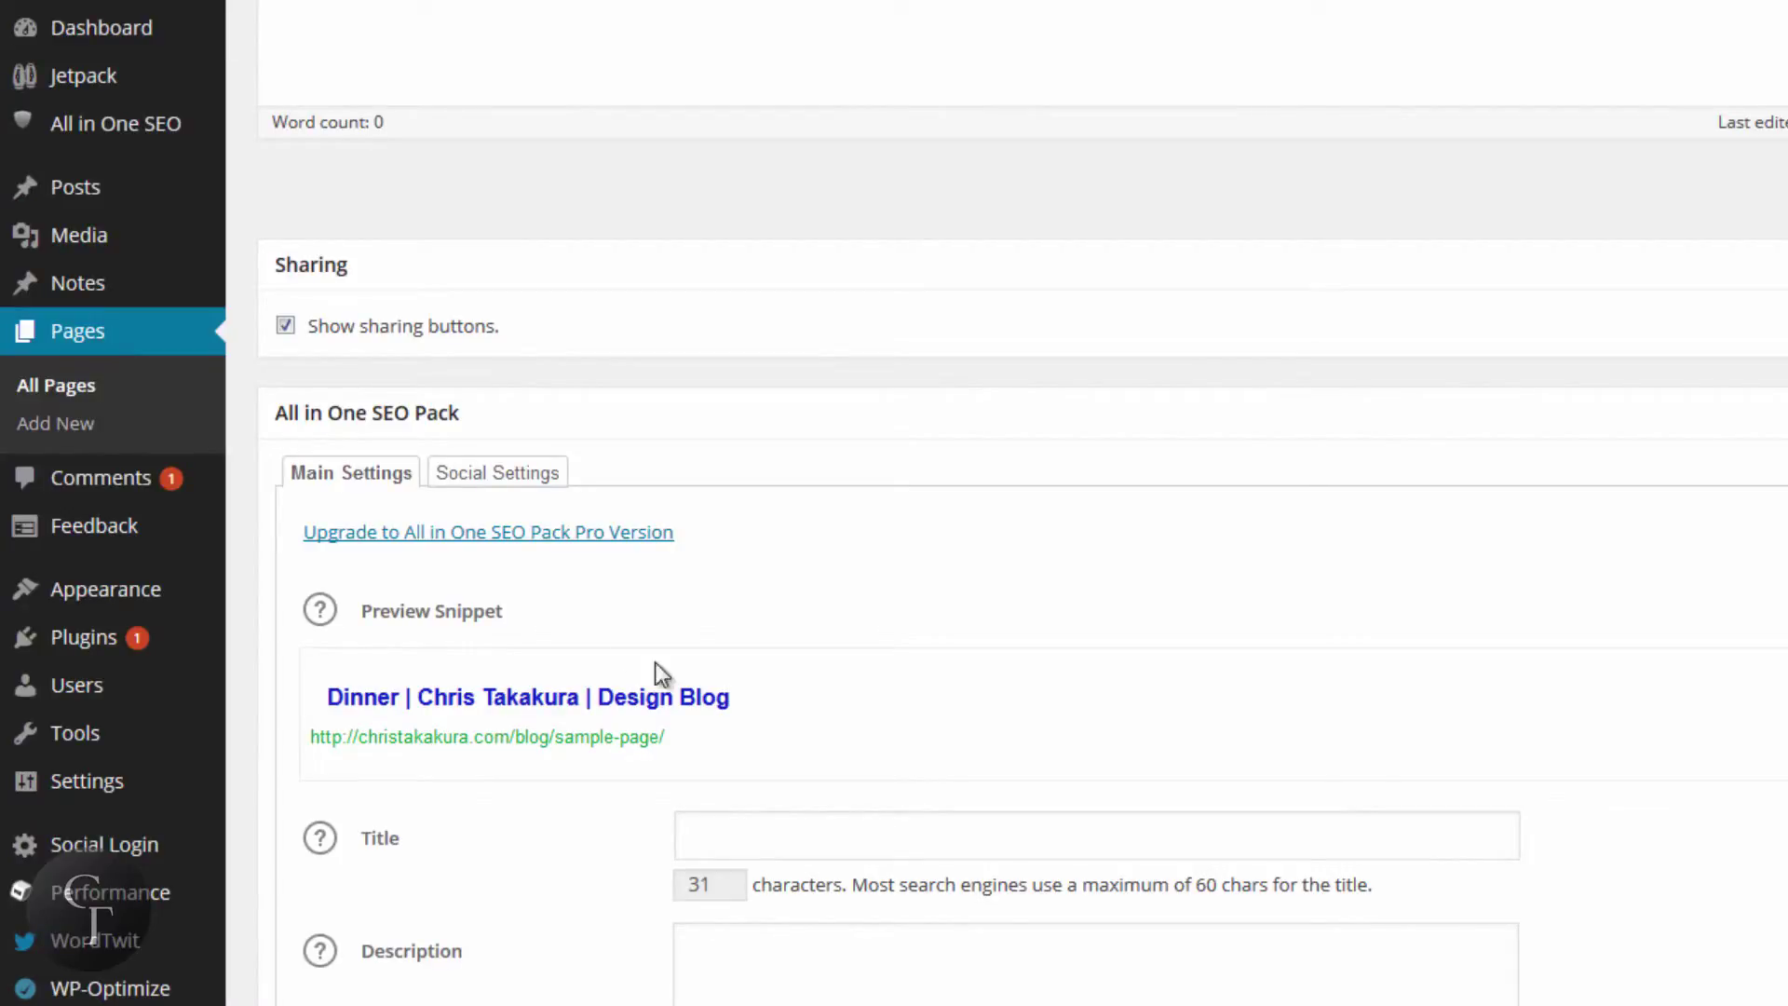
- Show the Dinner page's SEO social settings and examine the title and description fields, comparing them with the main settings
click(515, 482)
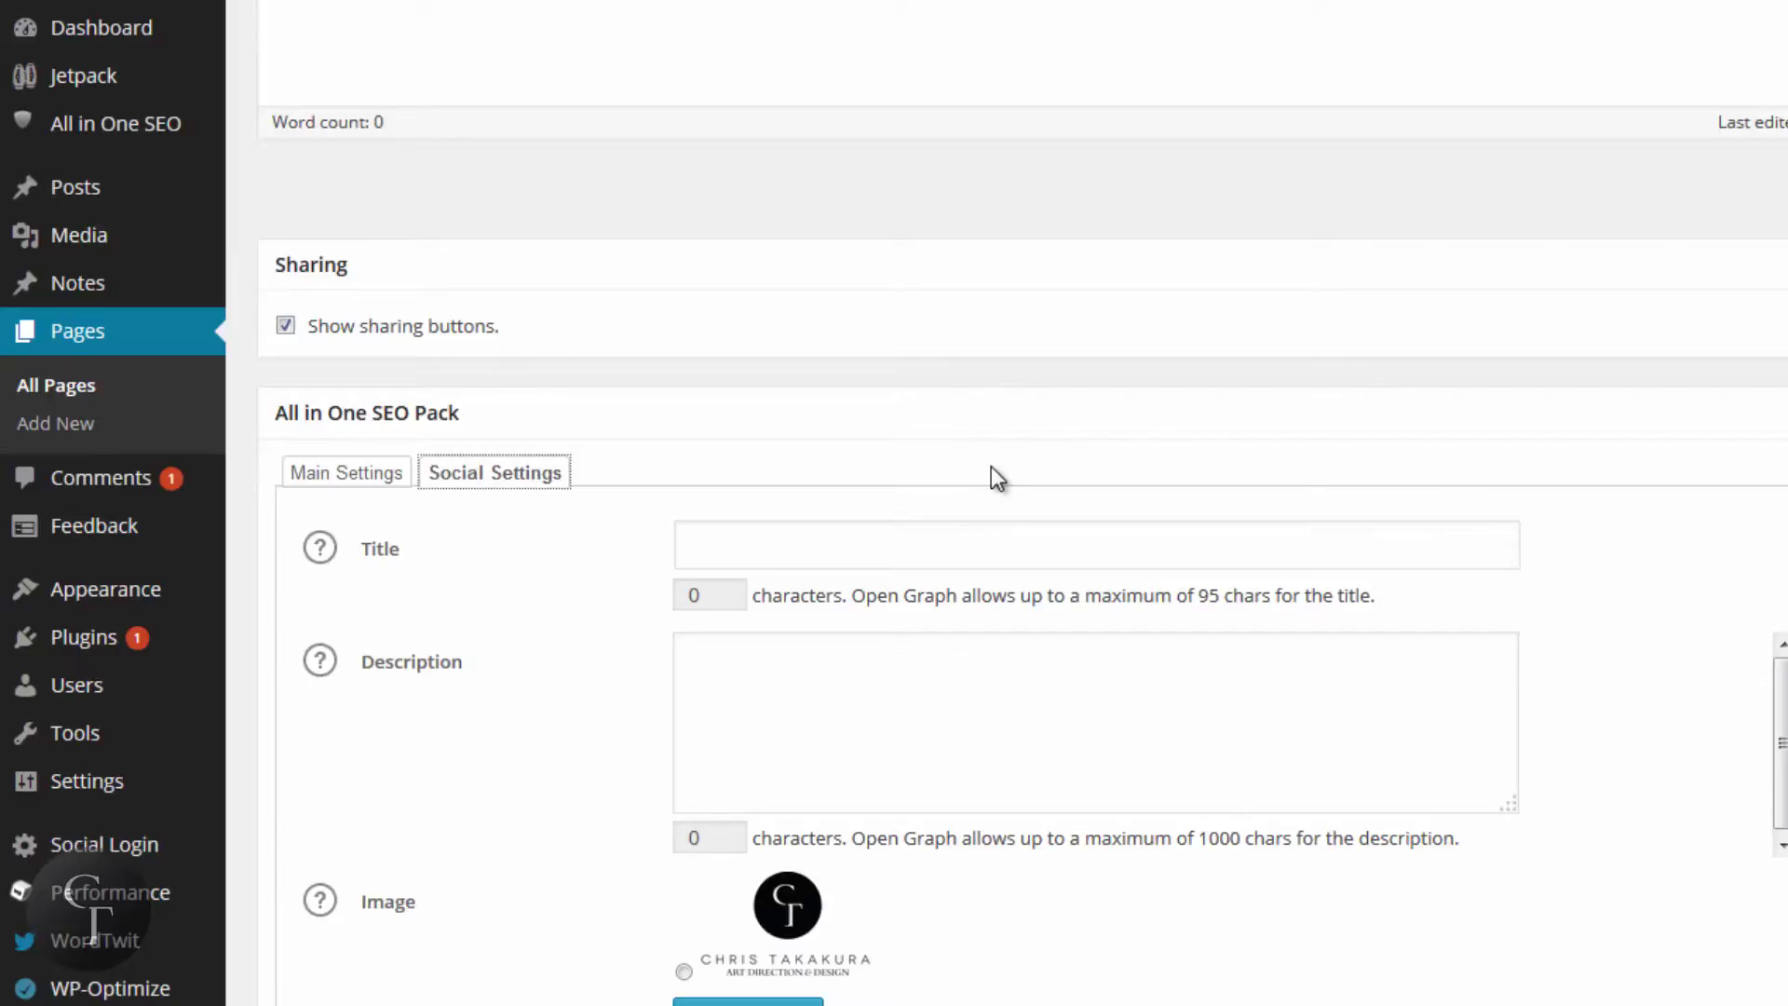
click(846, 529)
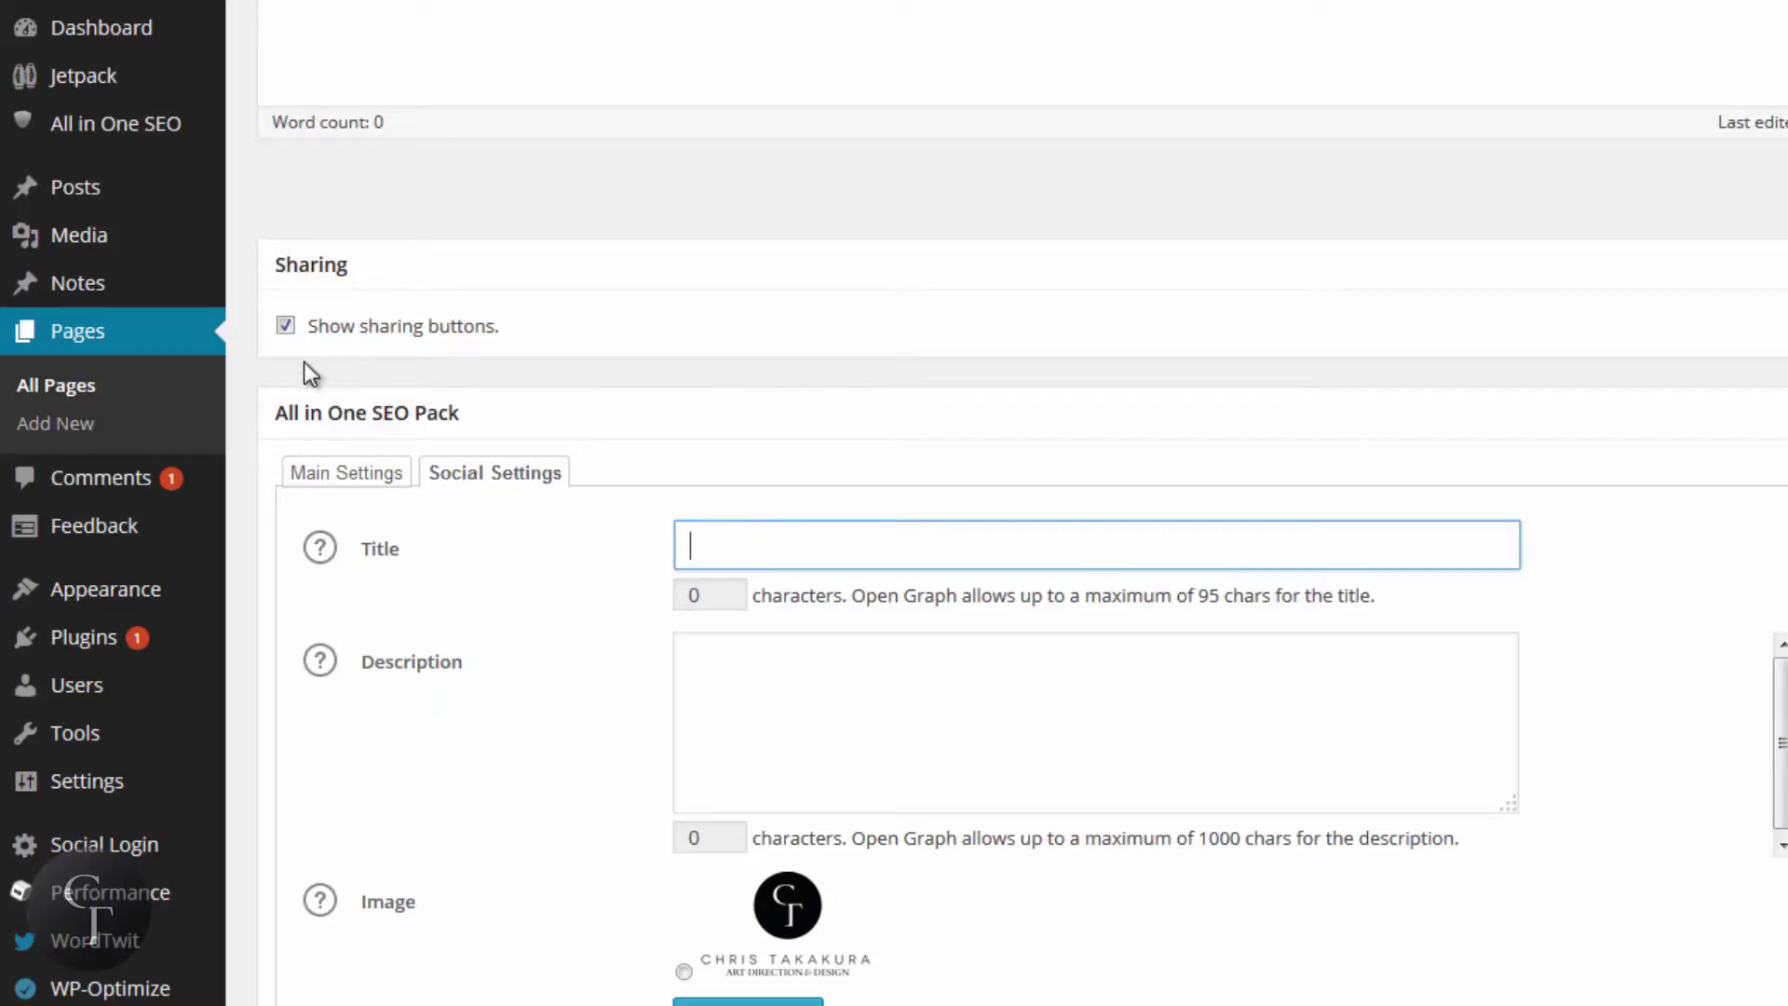
click(755, 531)
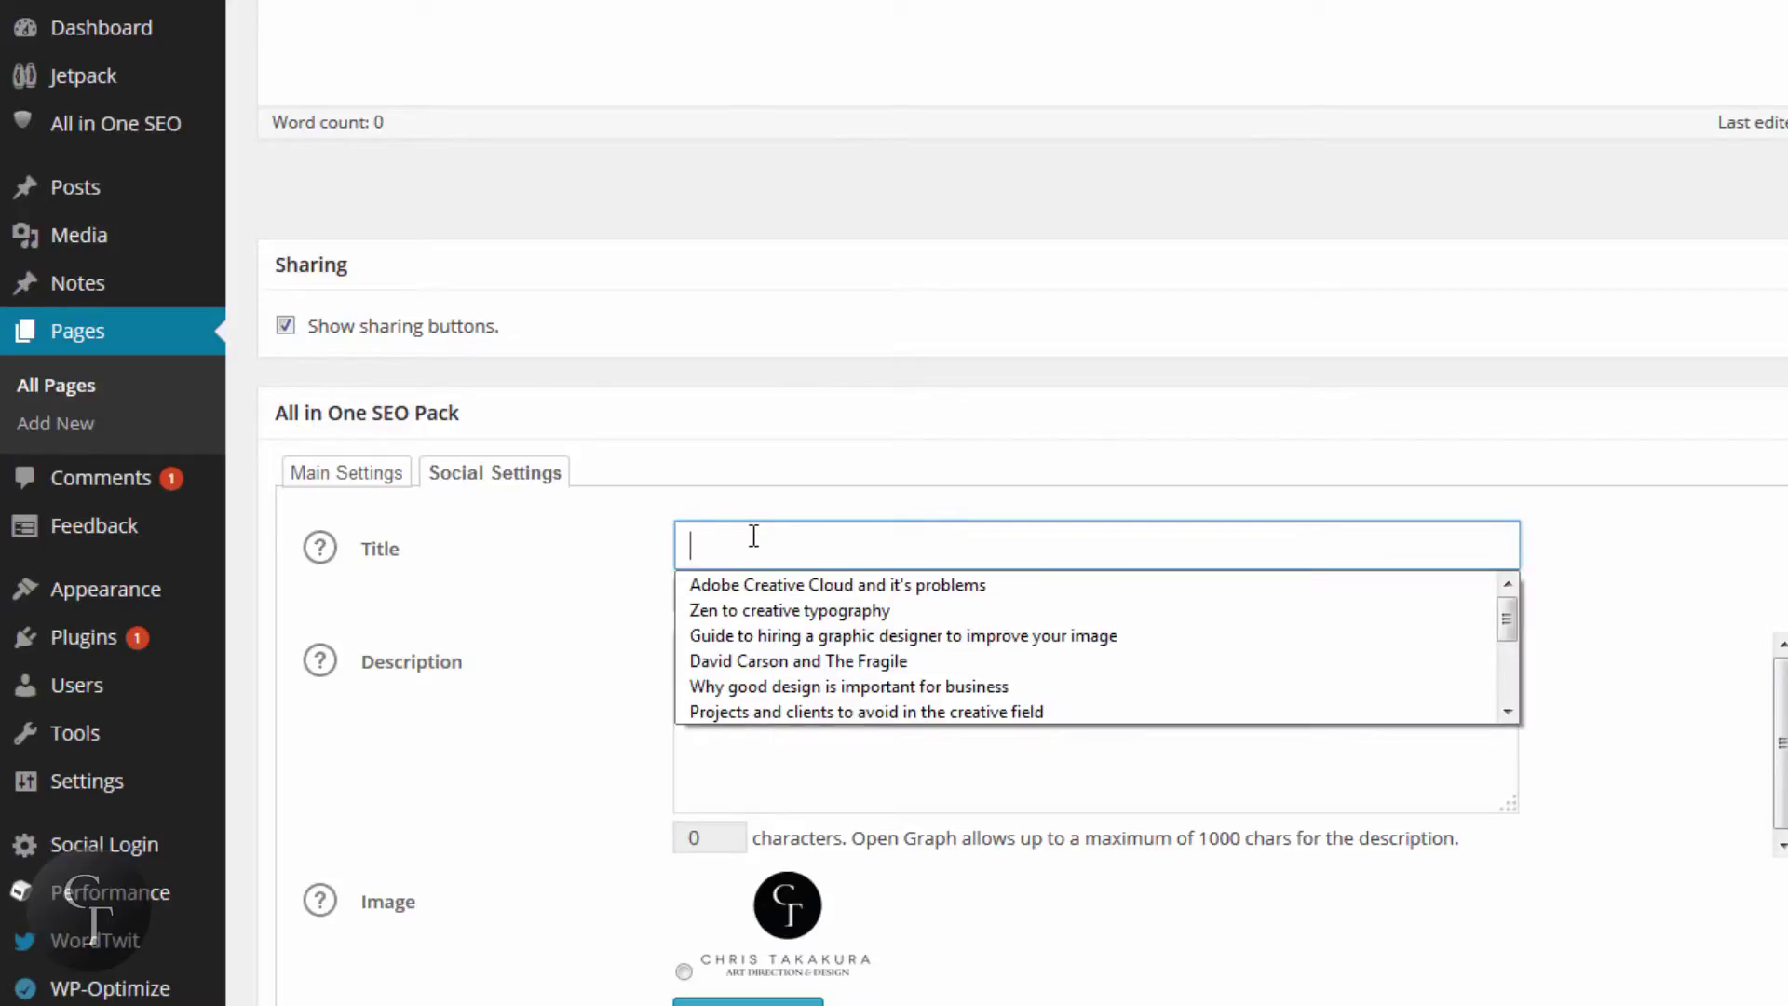
click(351, 475)
click(500, 475)
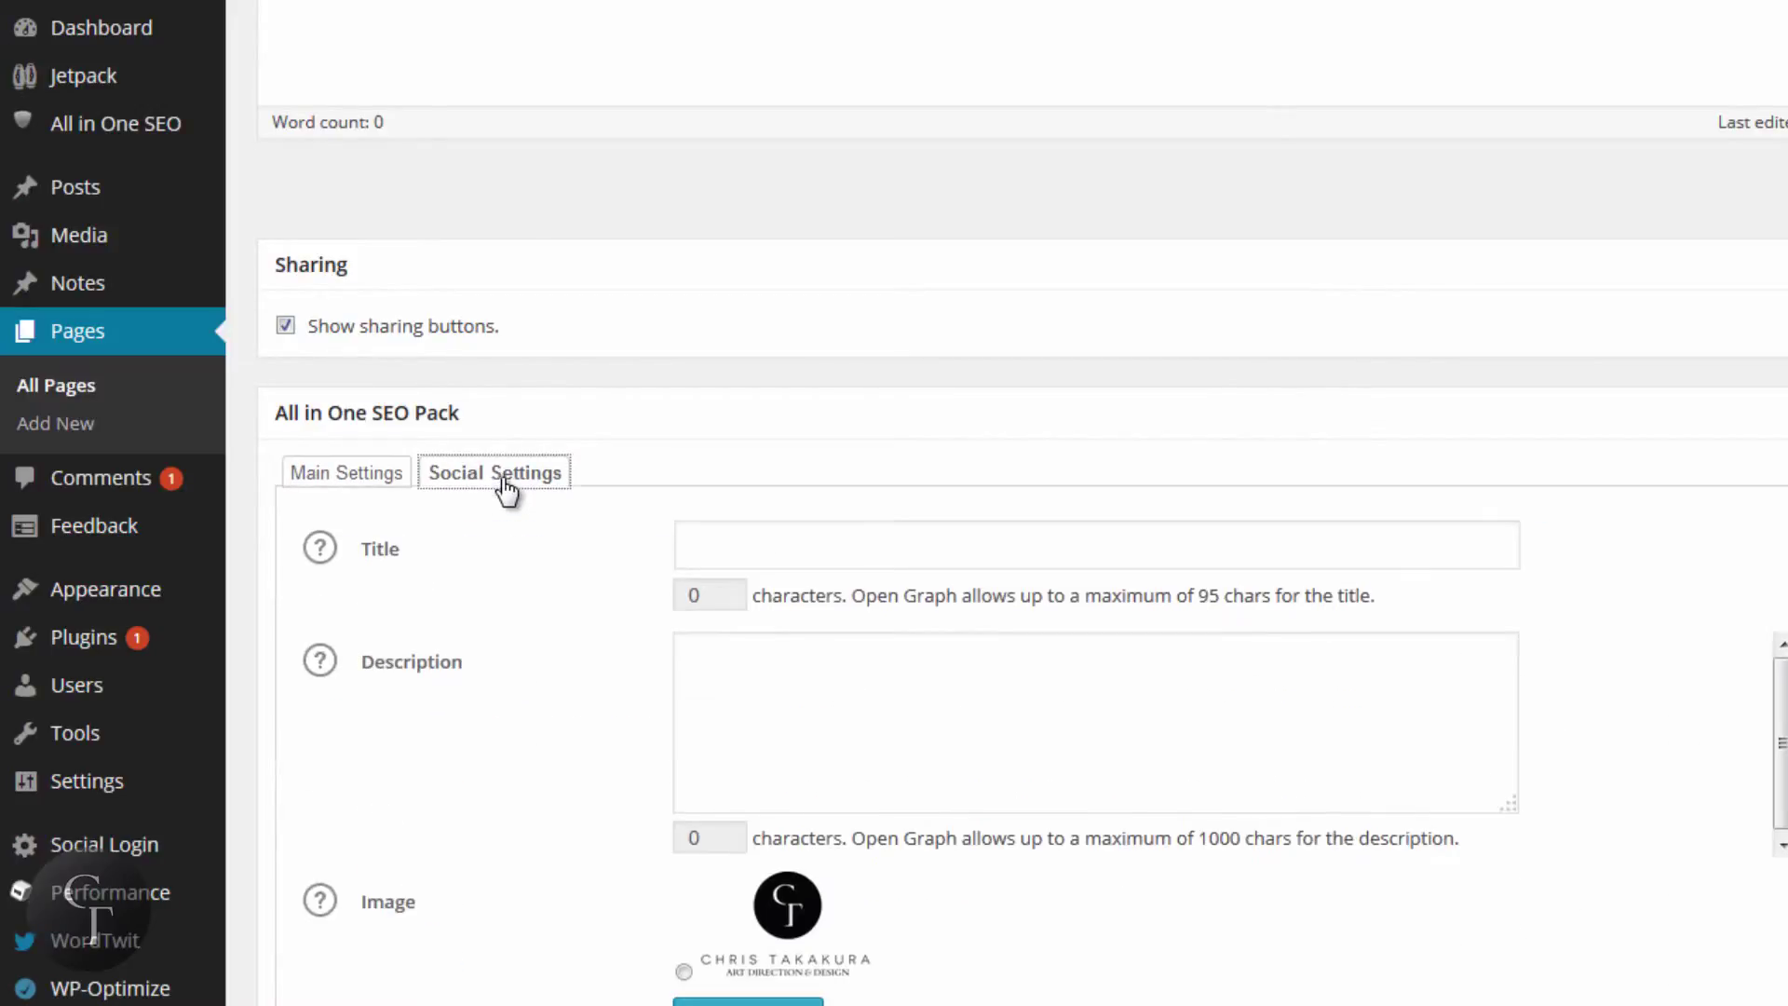
click(771, 527)
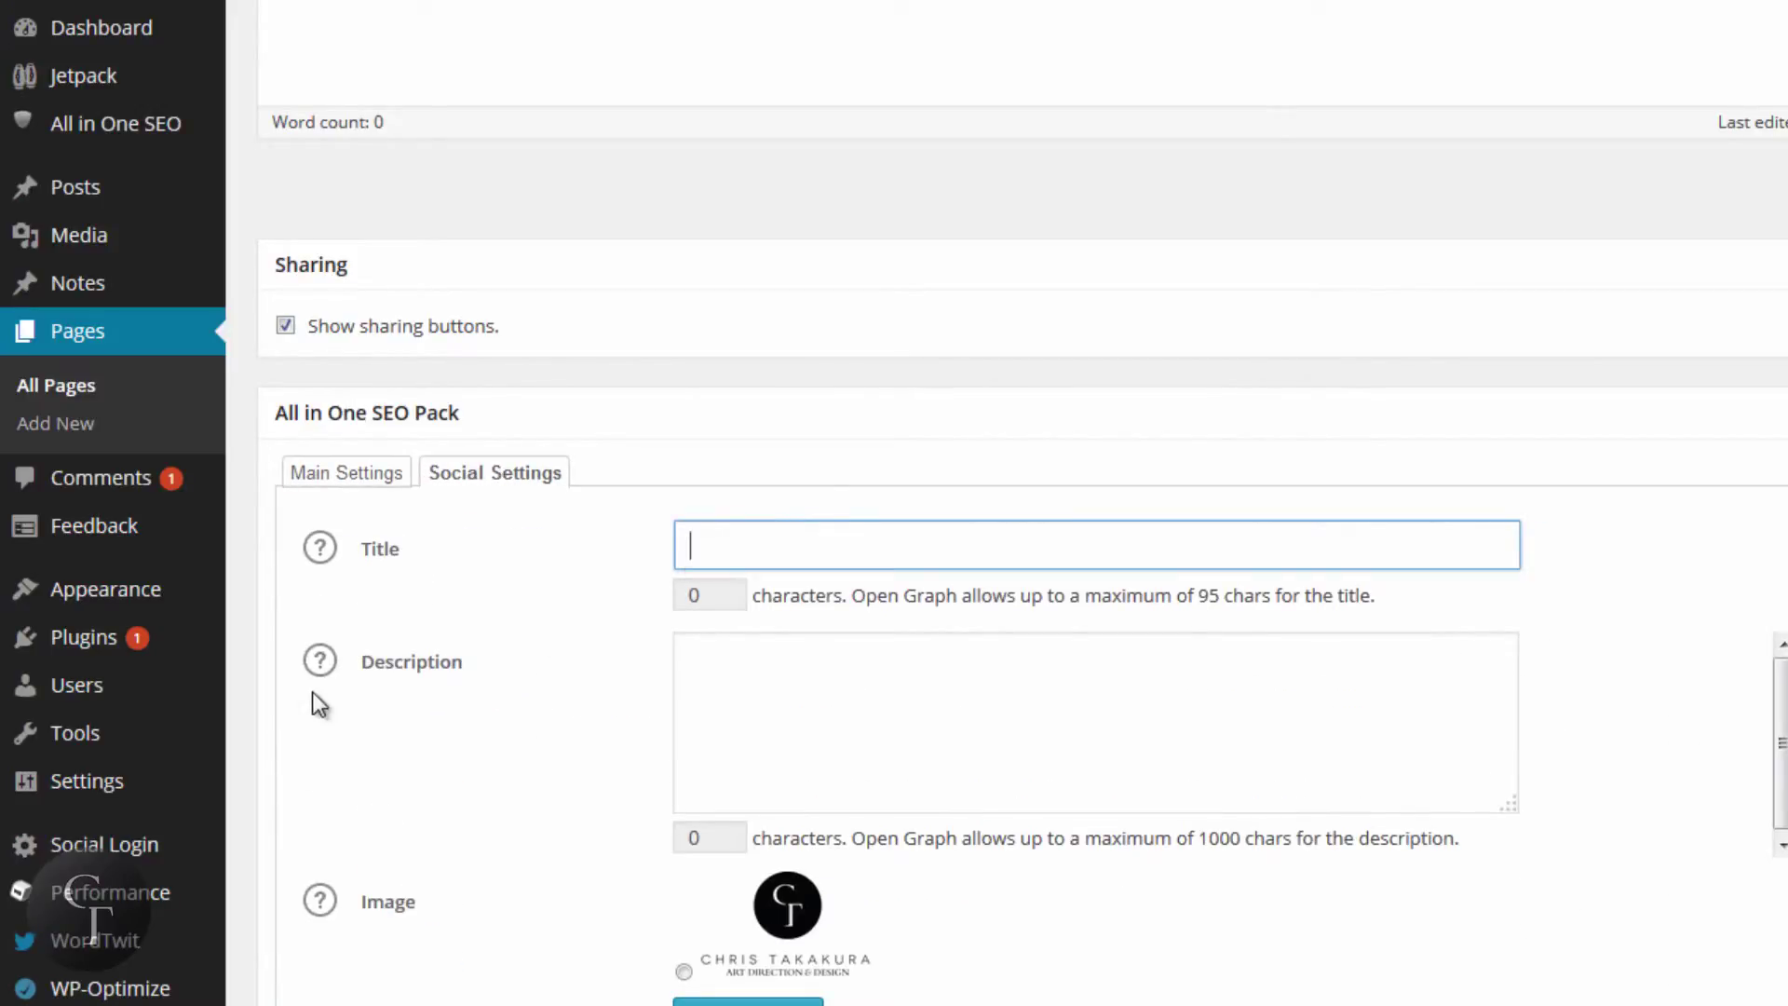
click(904, 687)
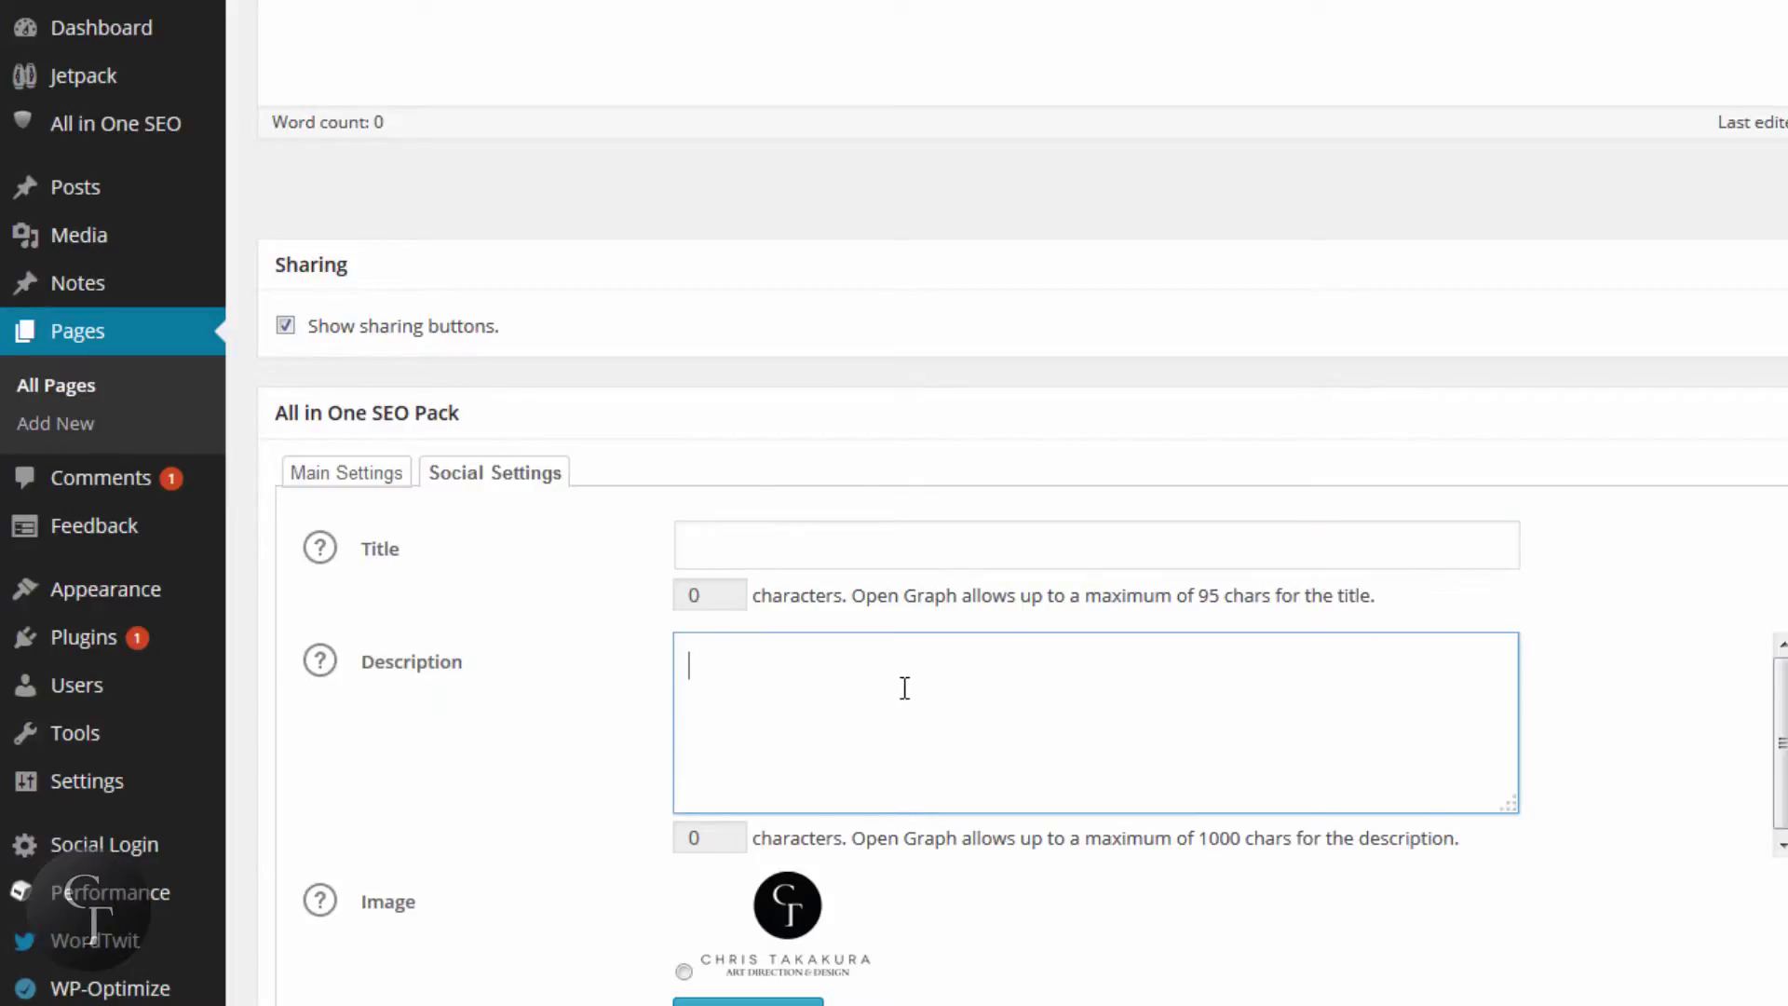
- Select the site logo as the Dinner page's social image and place the cursor in the custom image field
scroll(1132, 937, down, 2)
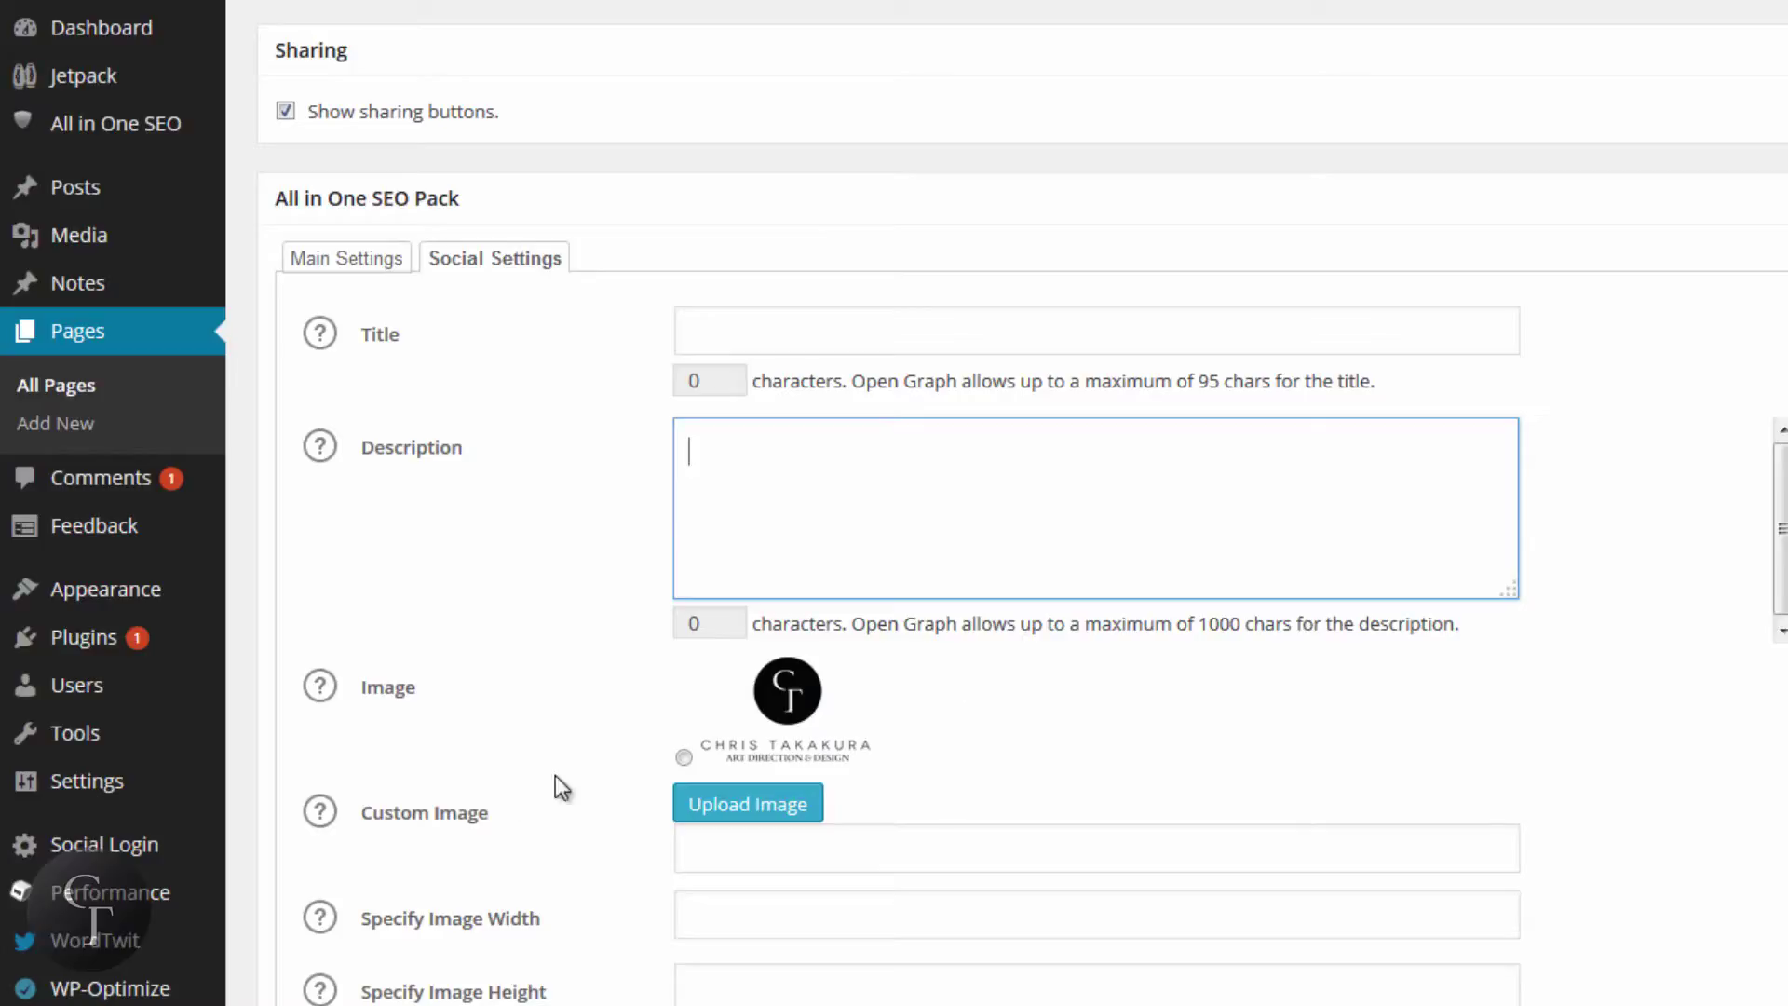
click(684, 759)
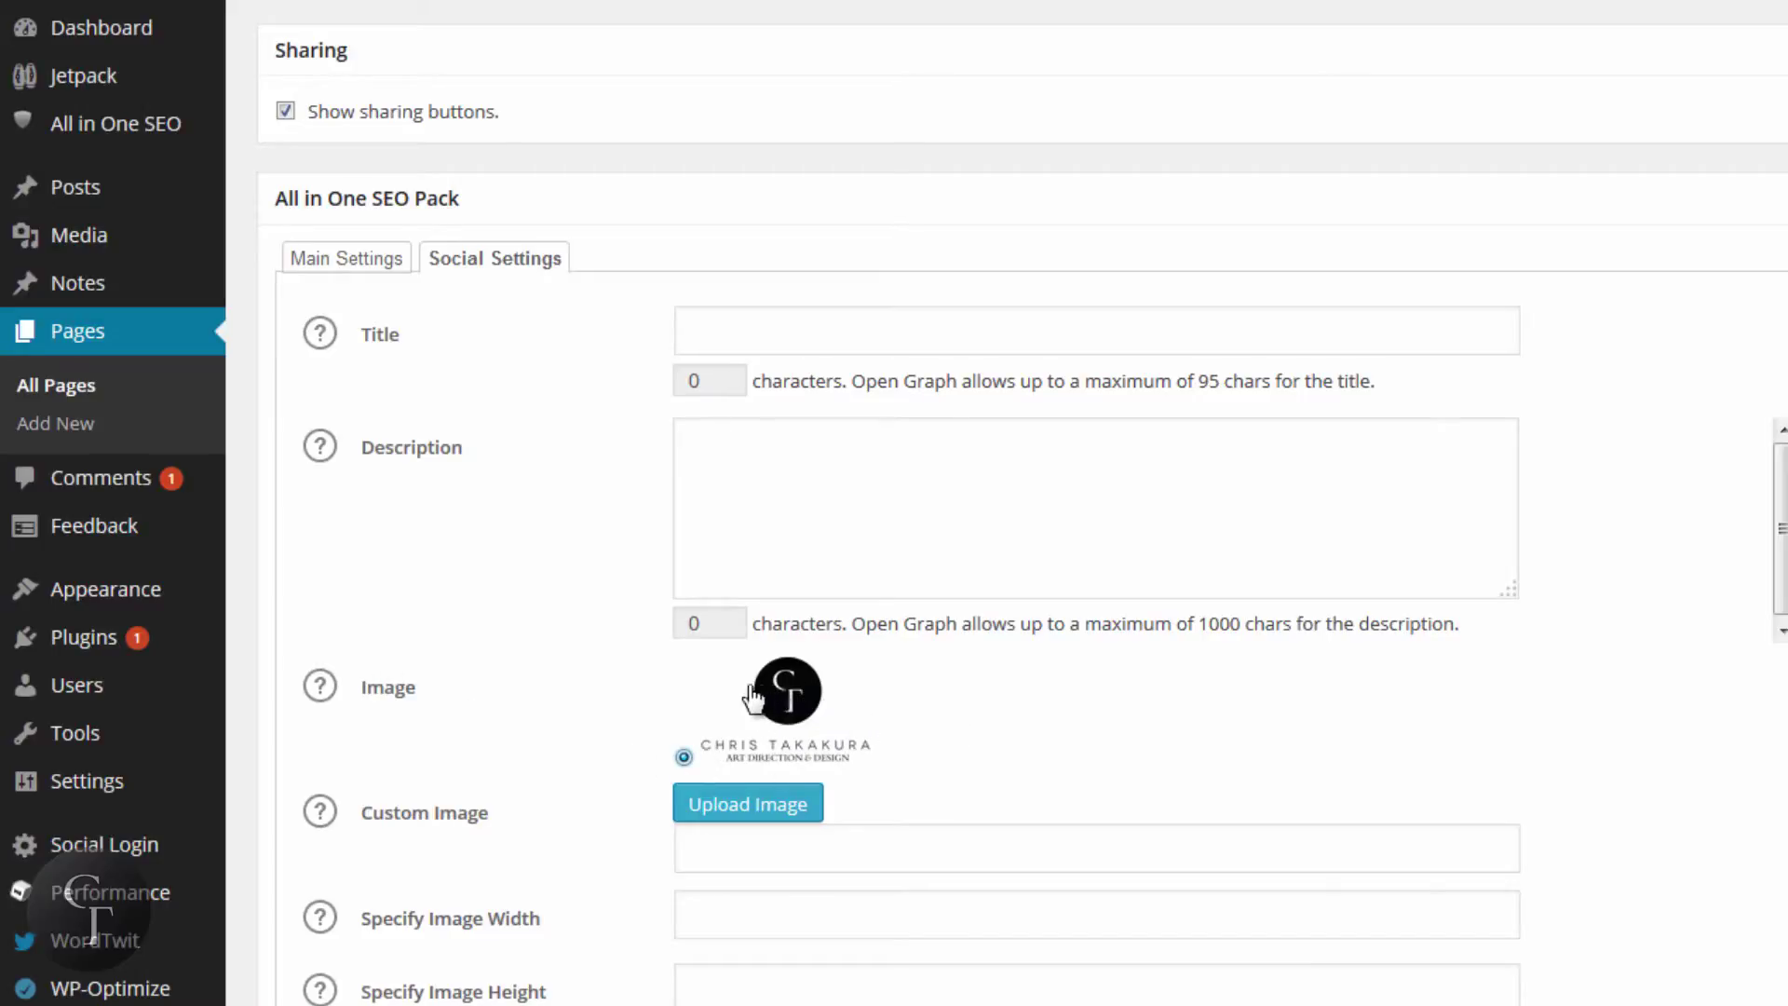
click(792, 855)
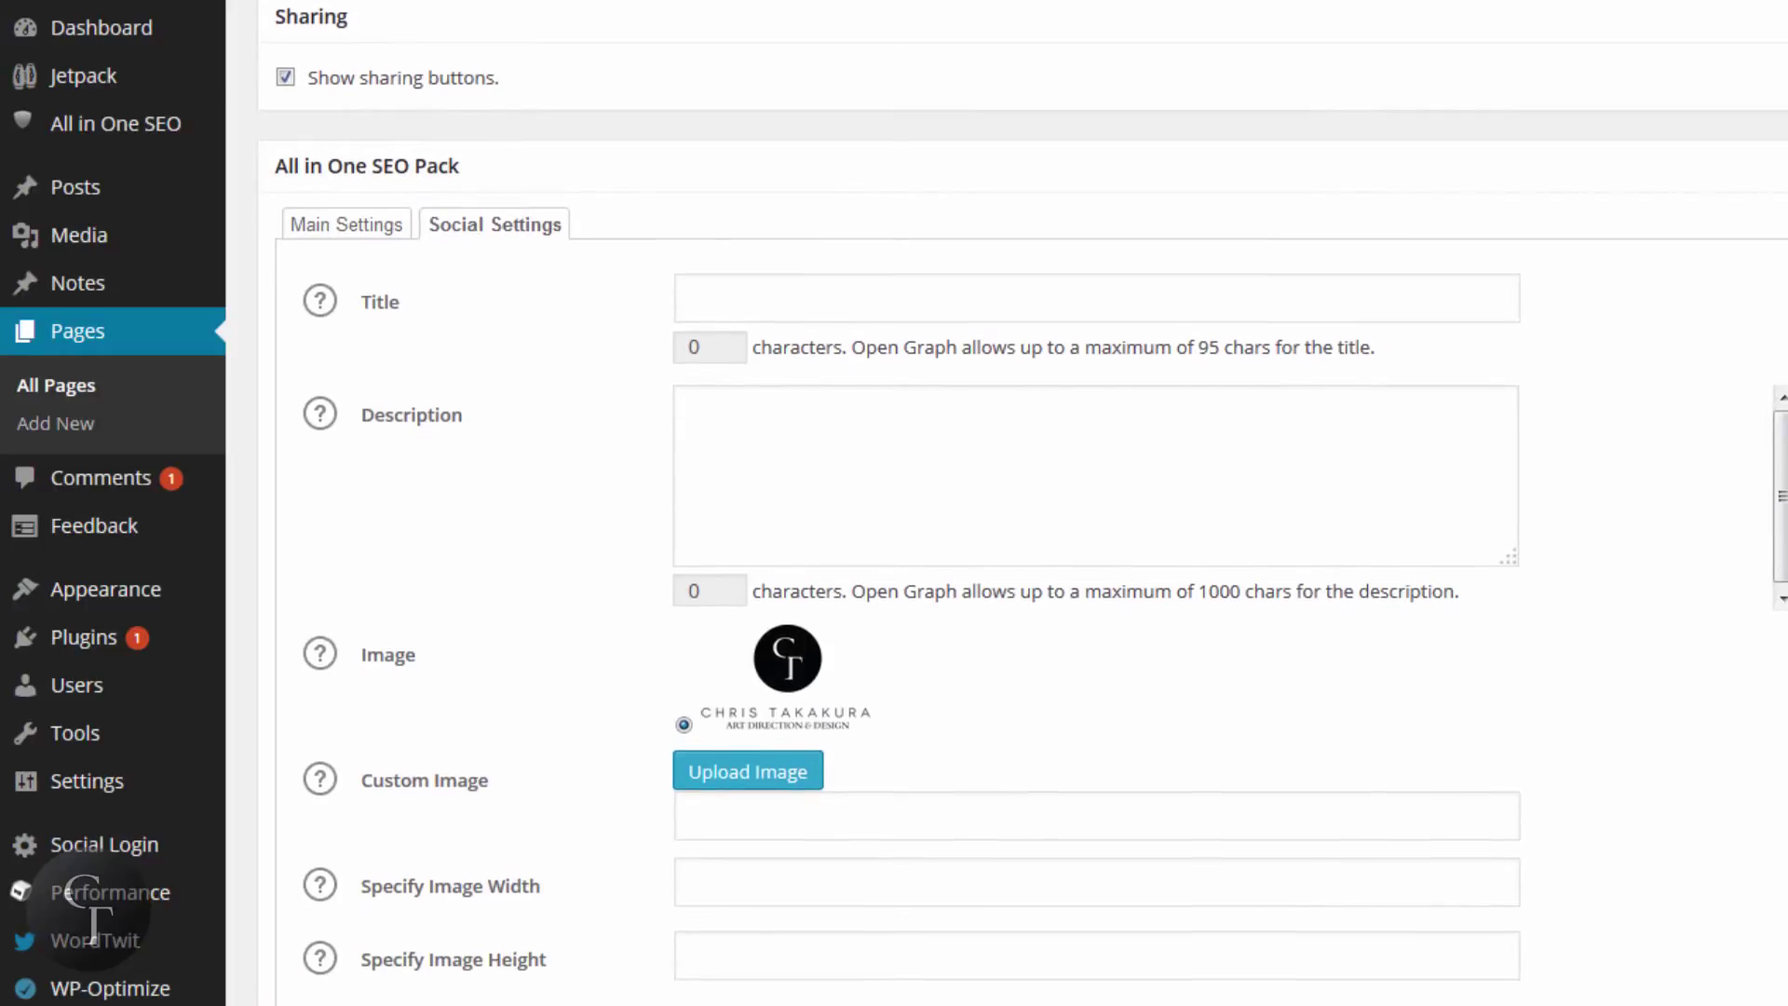
- Try "Gallery" as the Dinner page's social title, clear the field again and move to the social description
scroll(1022, 508, up, 9)
scroll(1023, 508, down, 2)
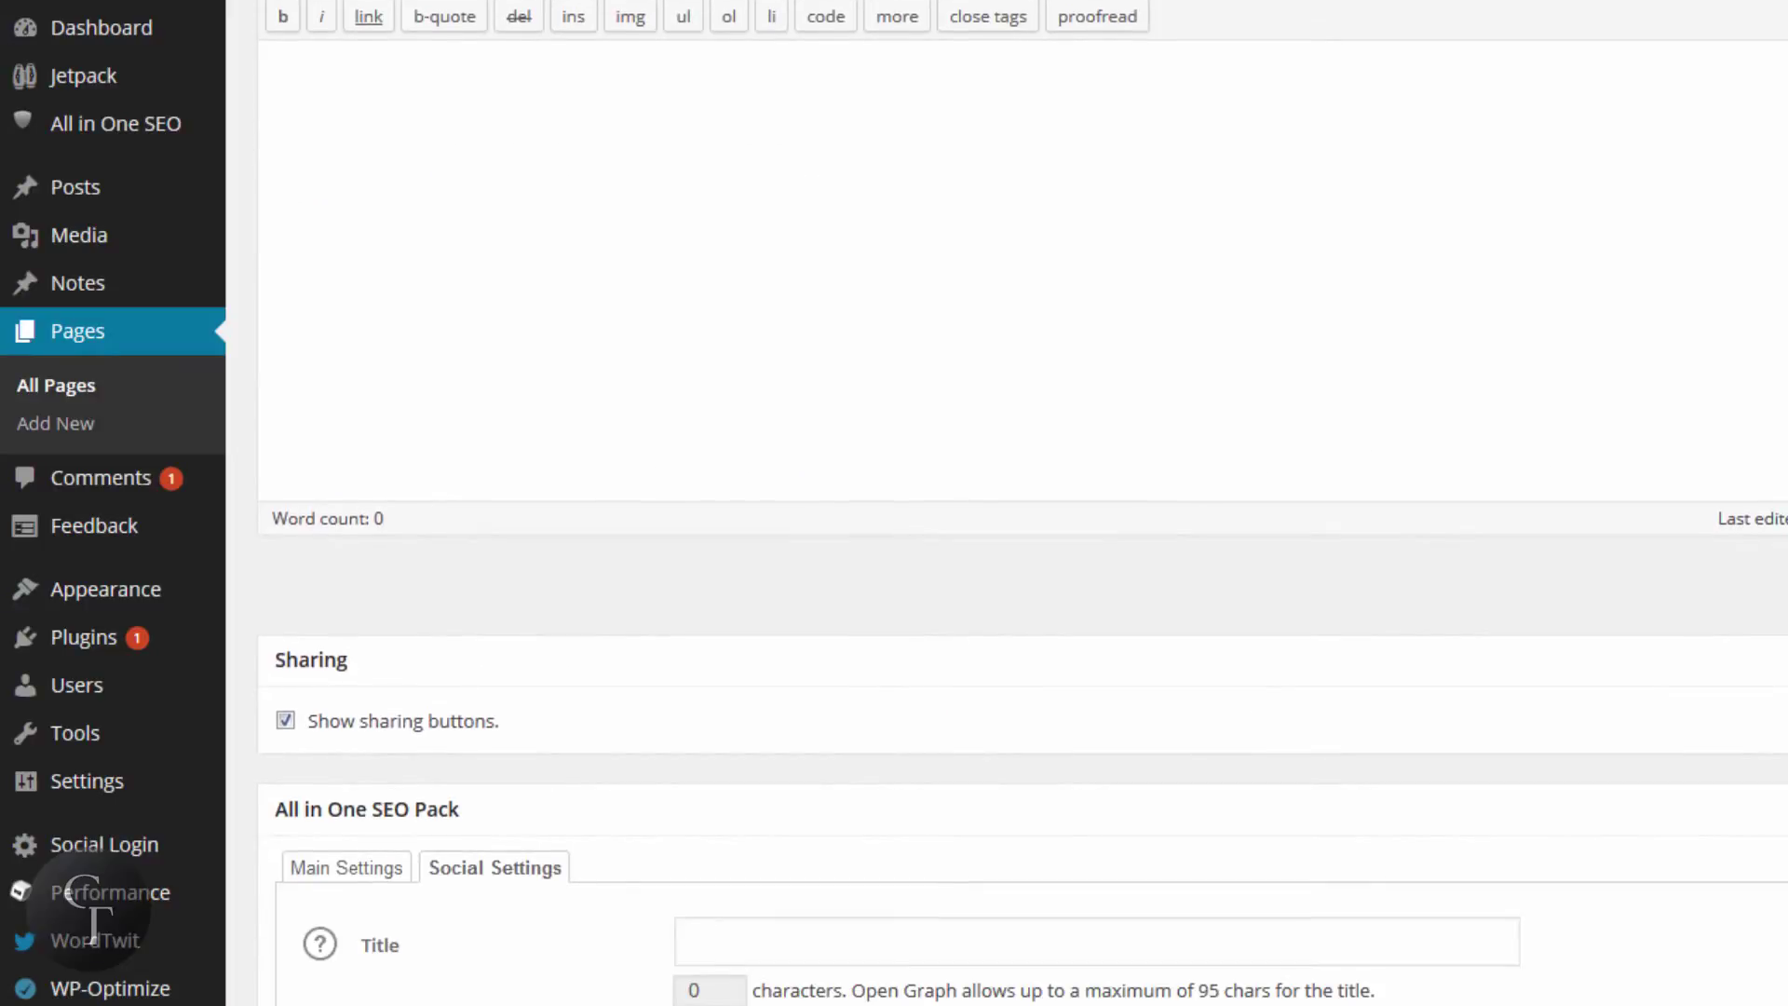
scroll(1023, 508, up, 2)
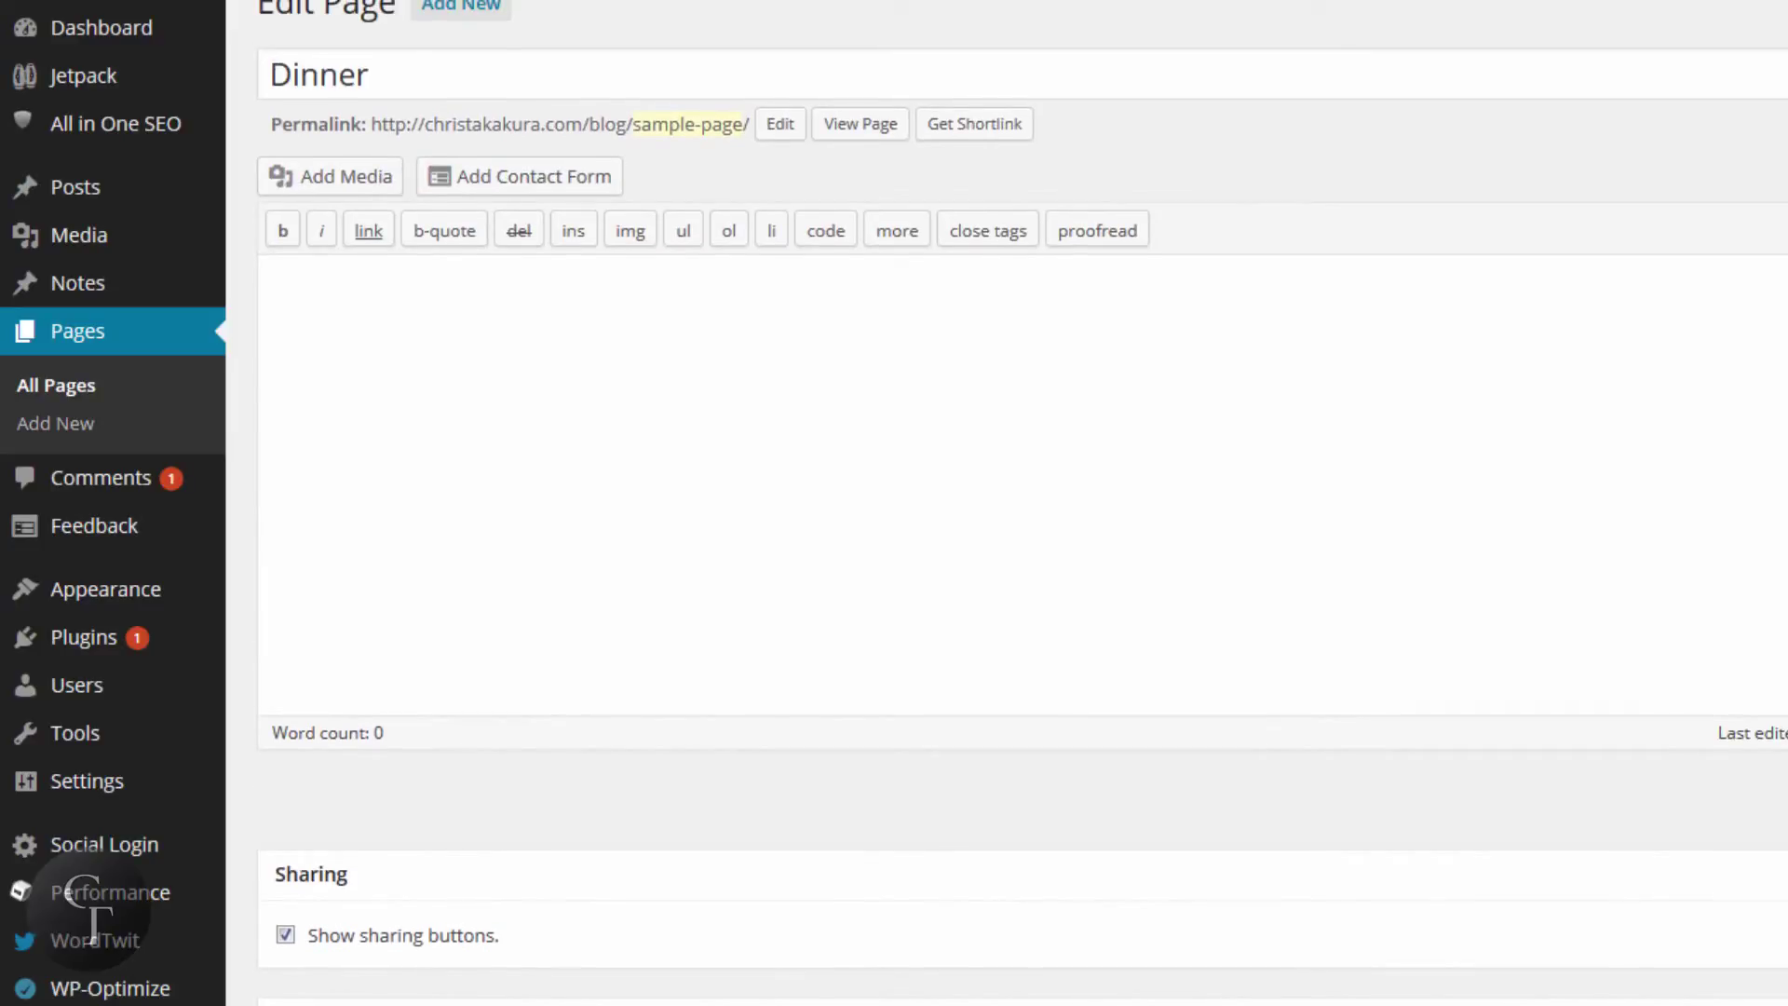
scroll(1023, 509, up, 1)
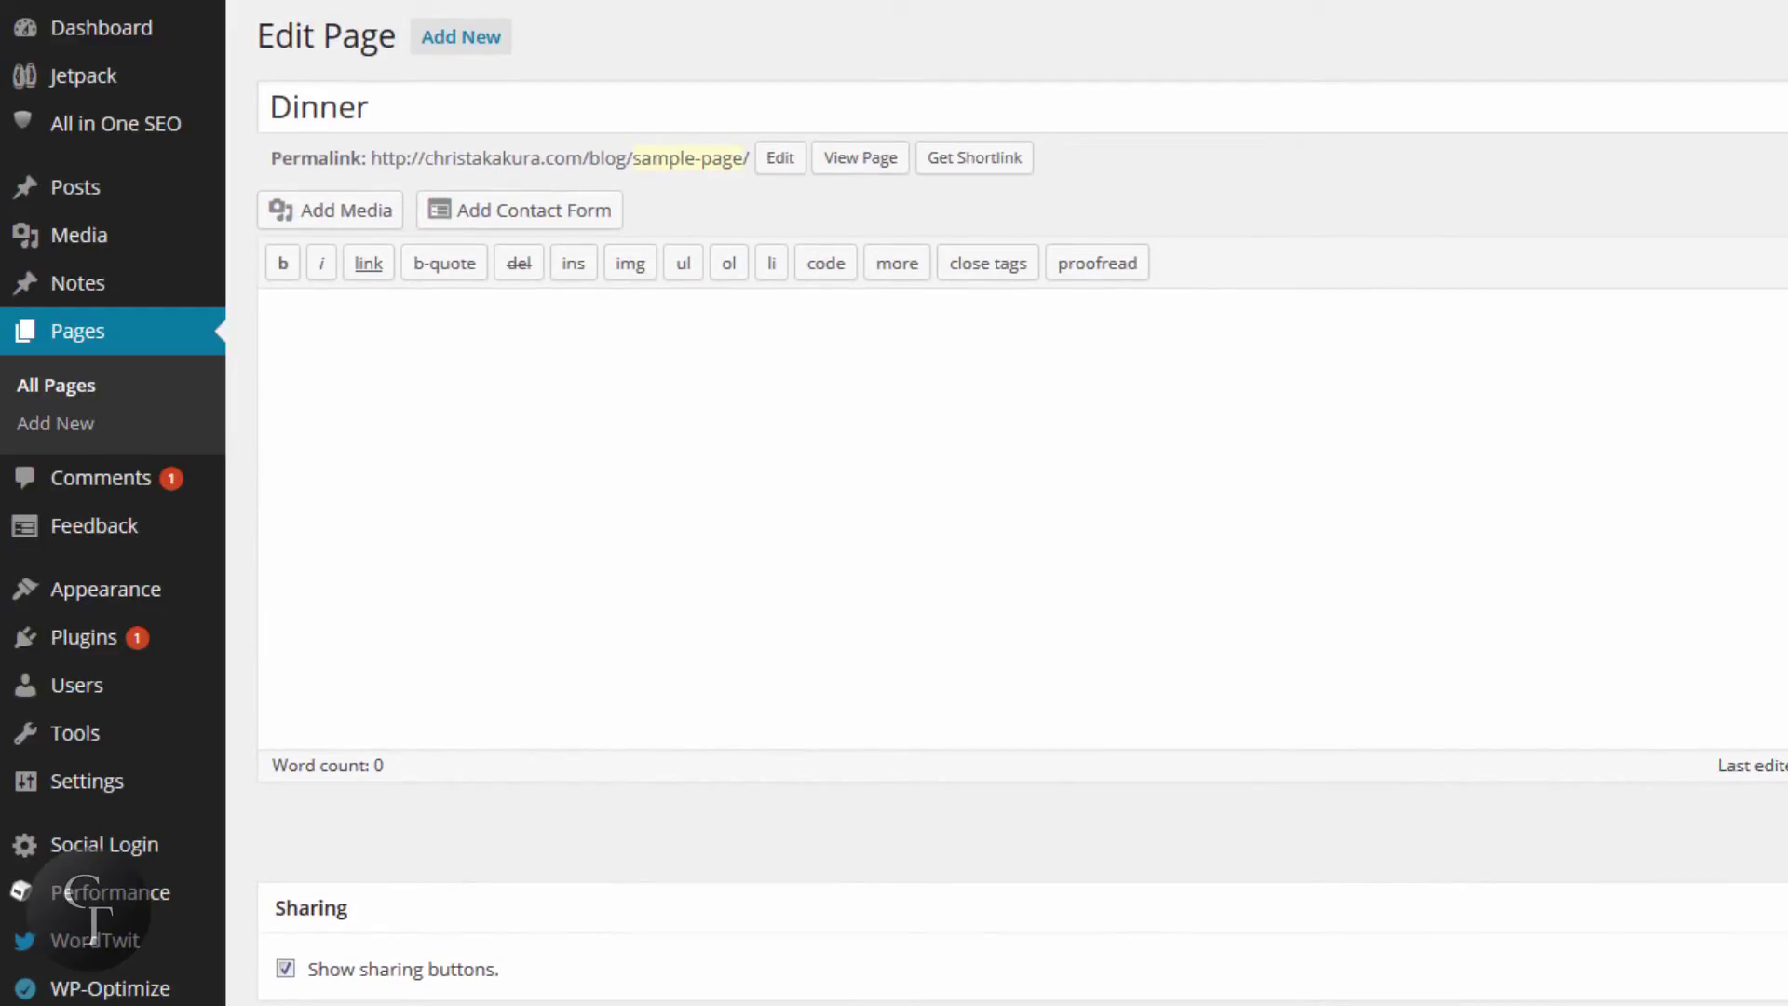
scroll(1023, 508, down, 4)
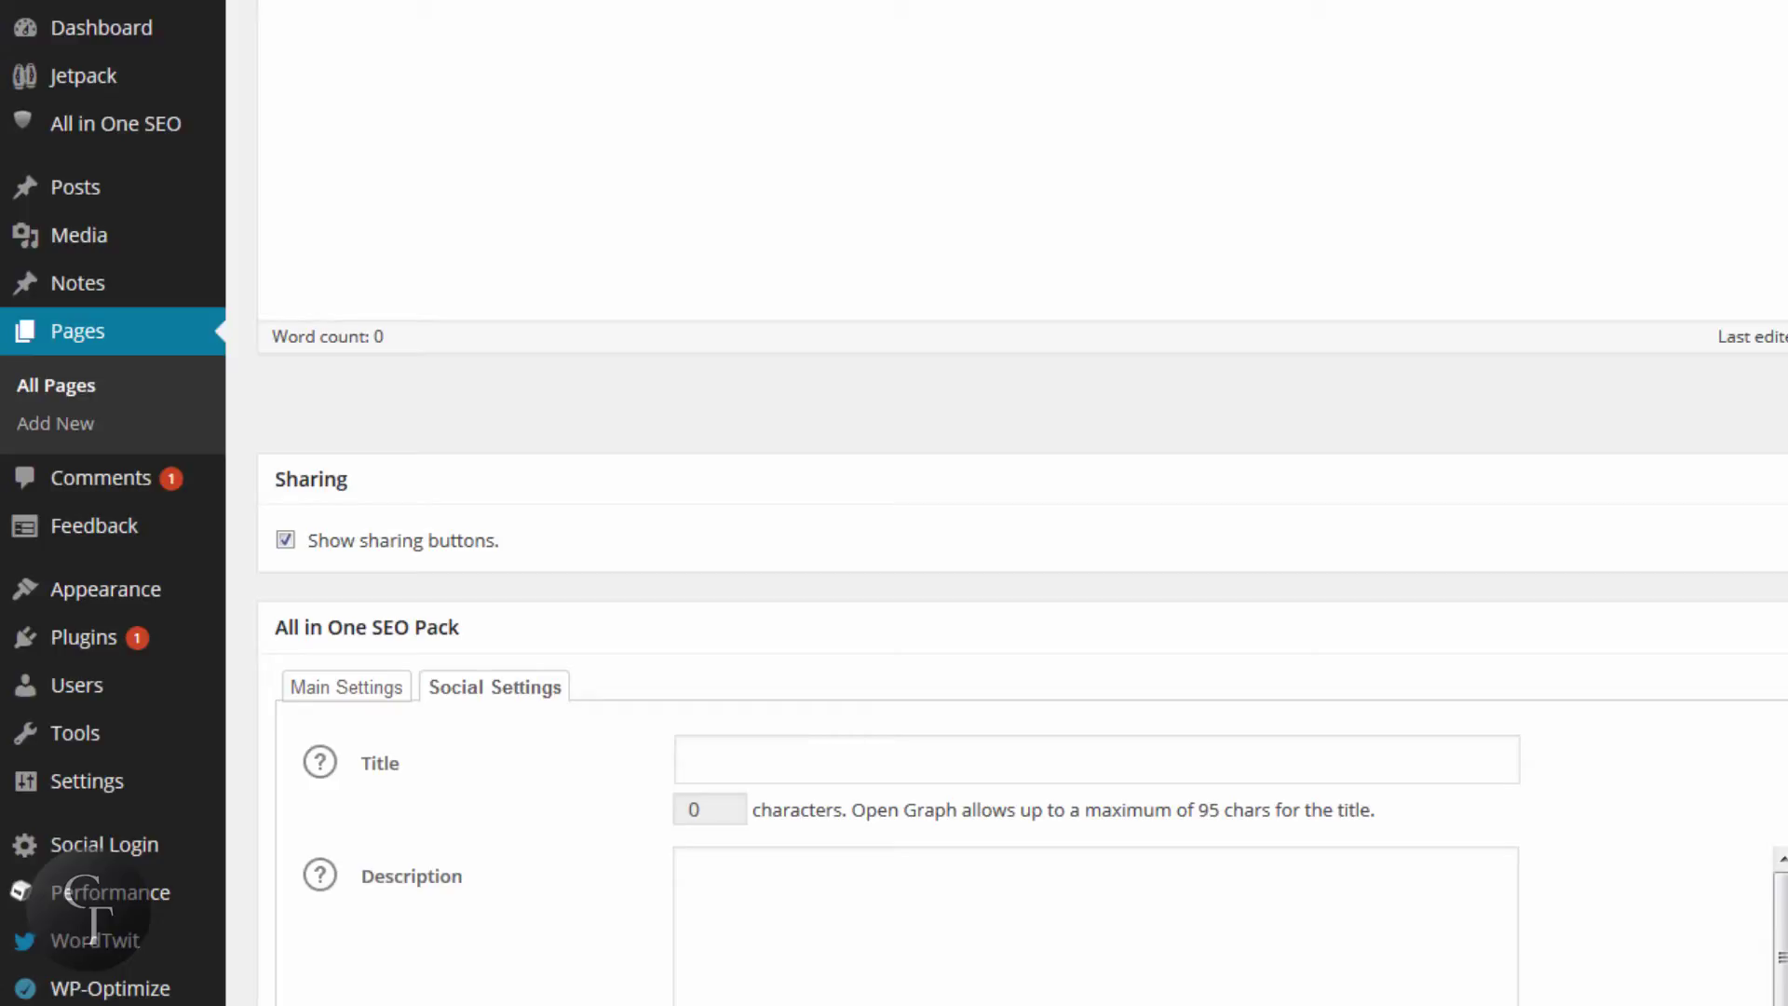
click(866, 756)
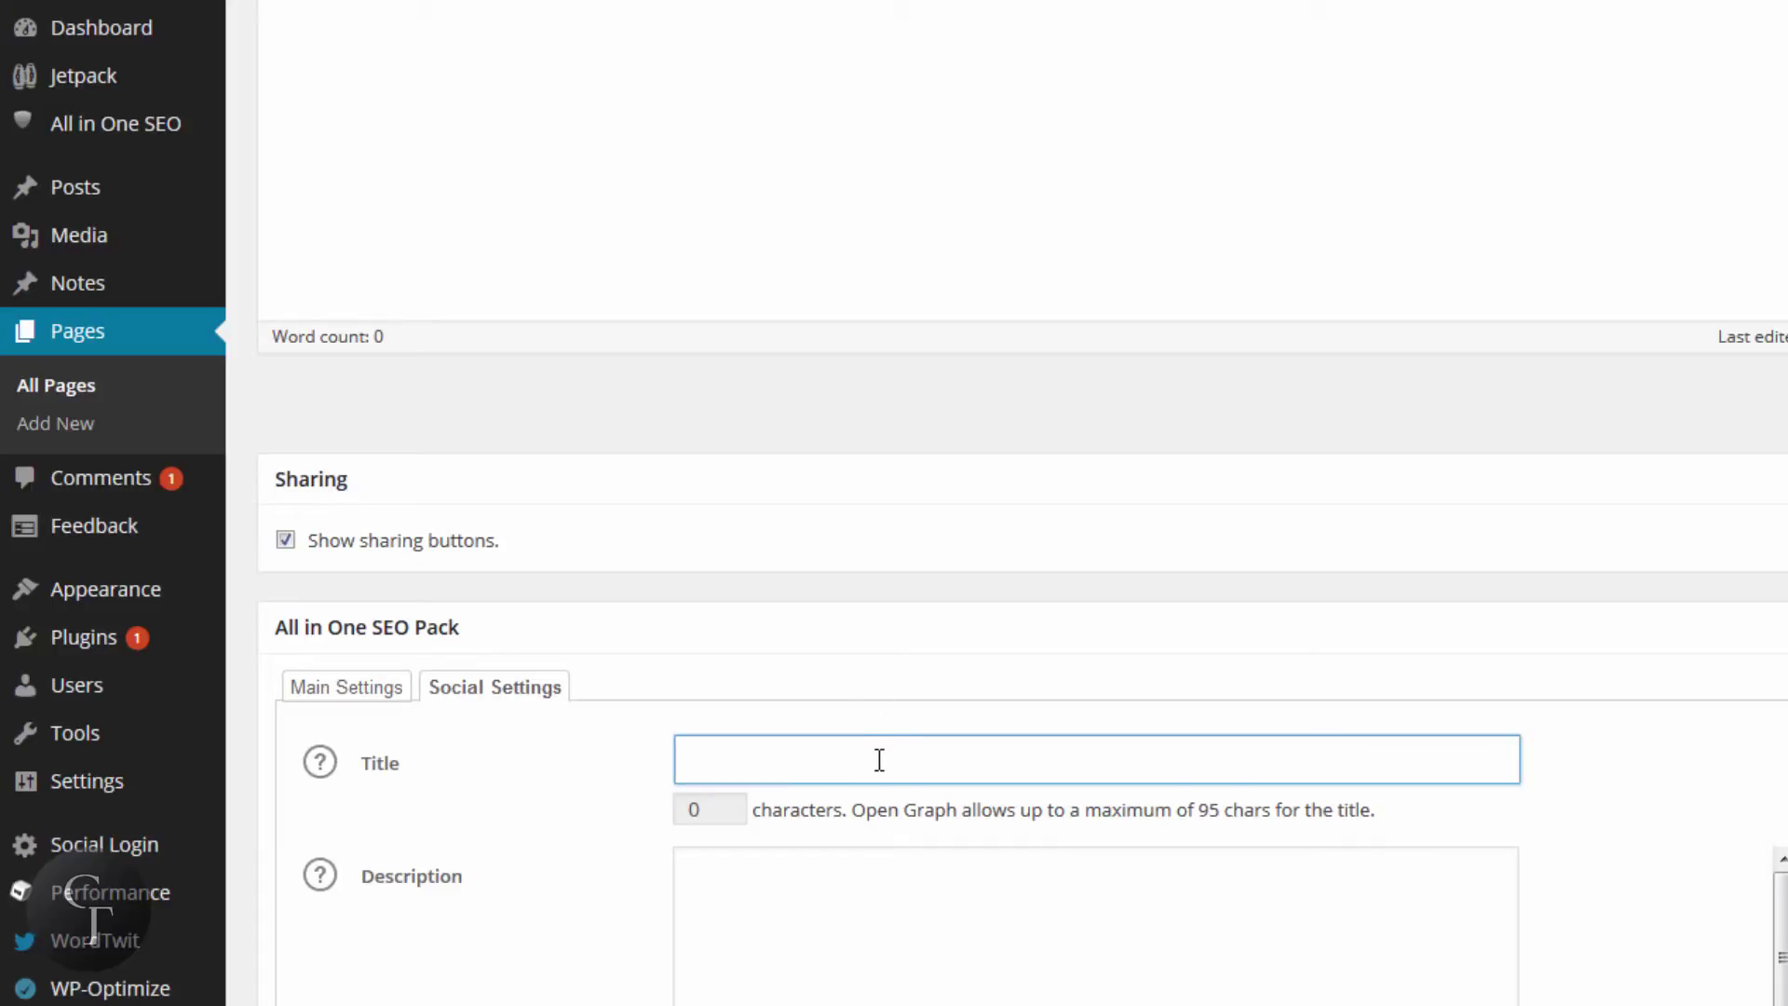
text(Gallery)
key(ctrl+a)
key(BackSpace)
text(Gallery)
key(ctrl+a)
key(BackSpace)
click(892, 898)
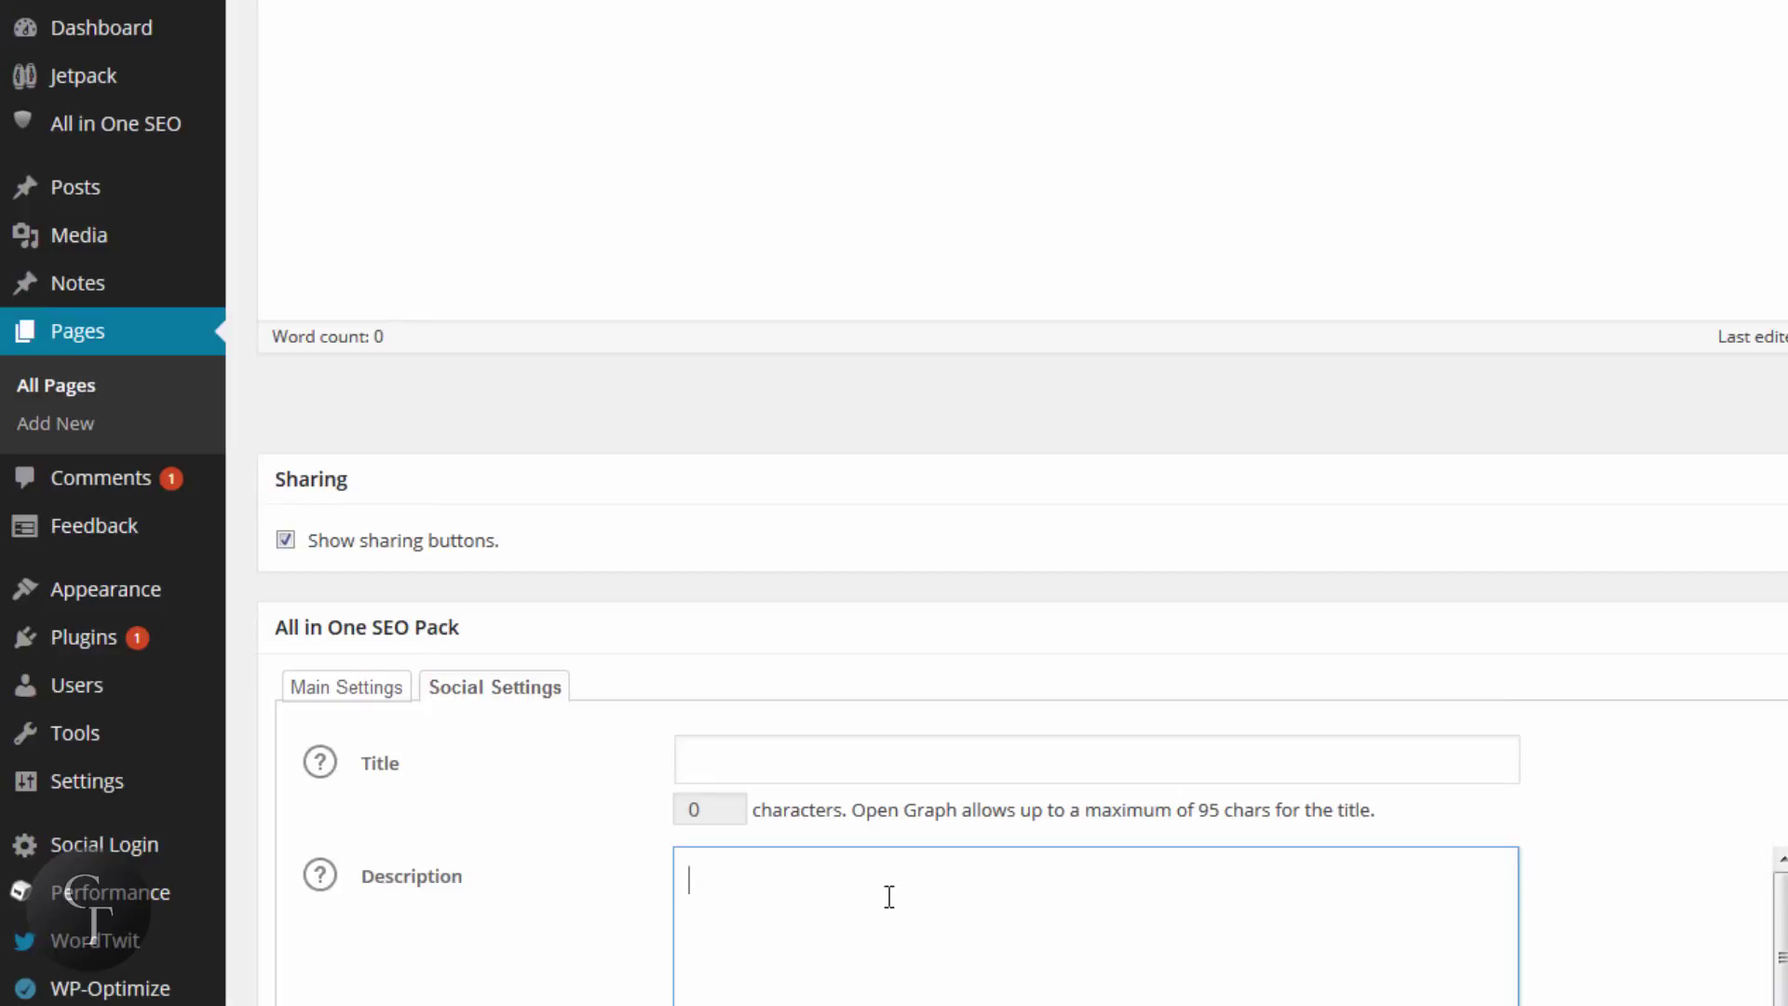
- Show the Dinner page's main SEO settings with the preview snippet again, and leave the page for the list of all posts
click(367, 689)
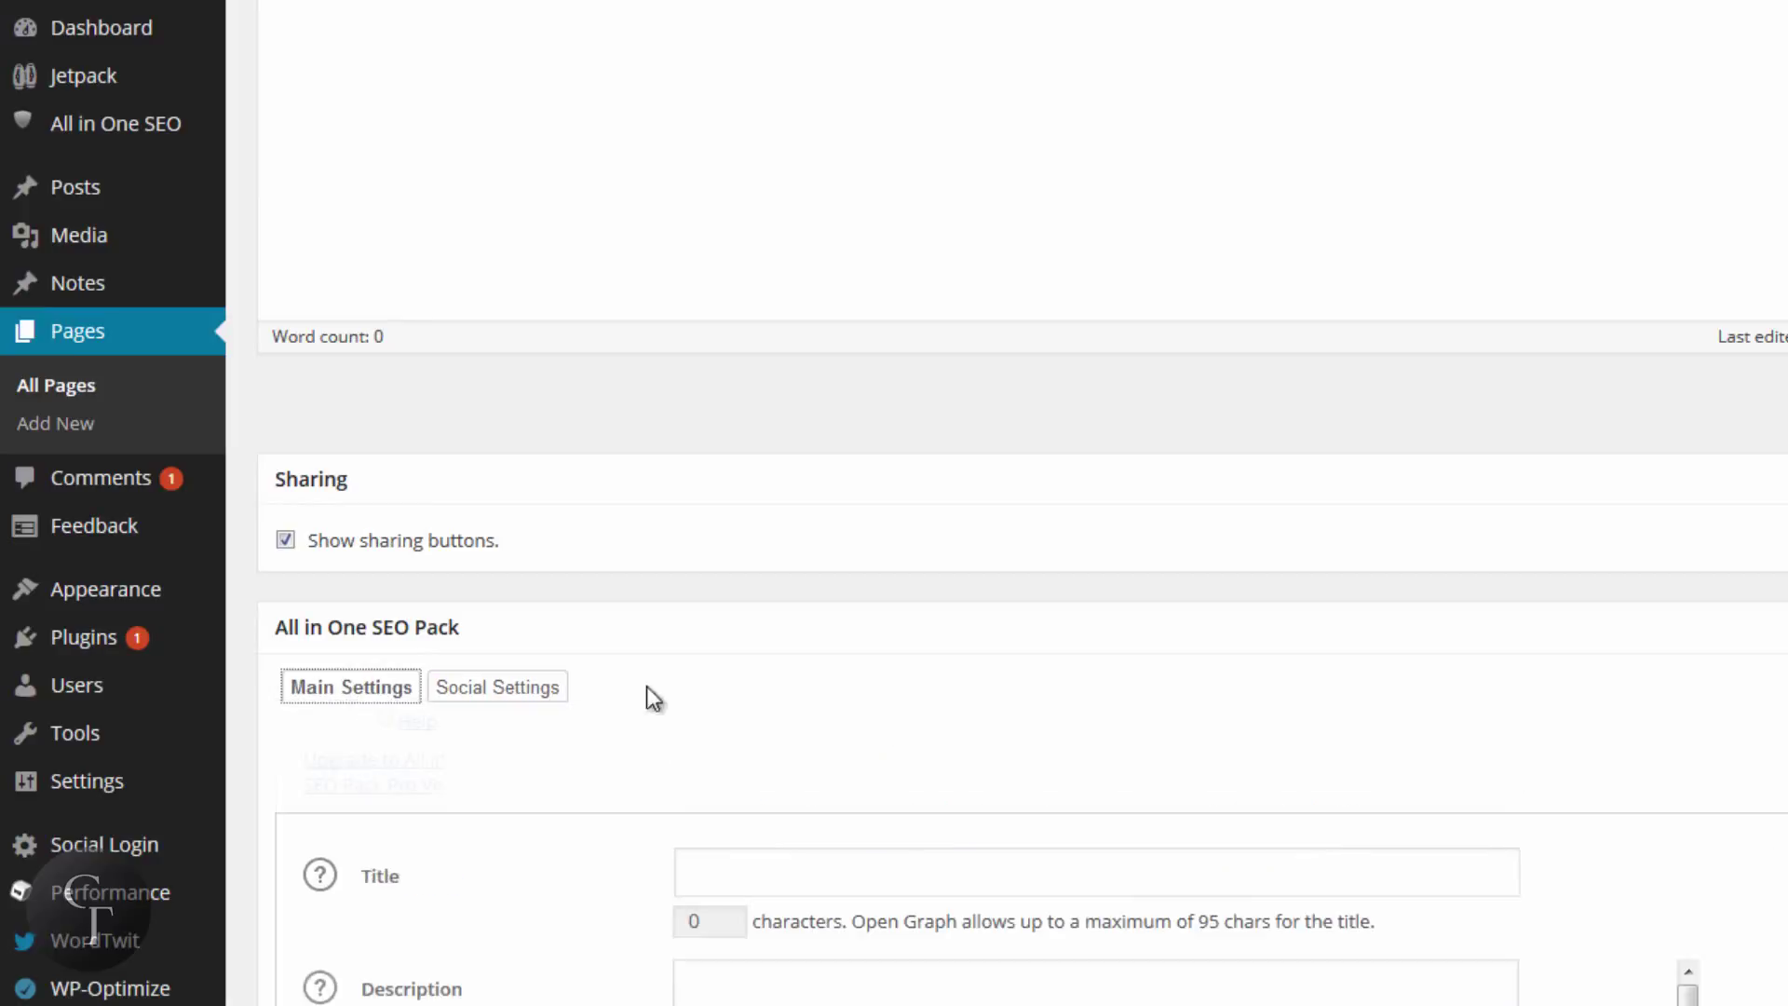
scroll(987, 730, down, 2)
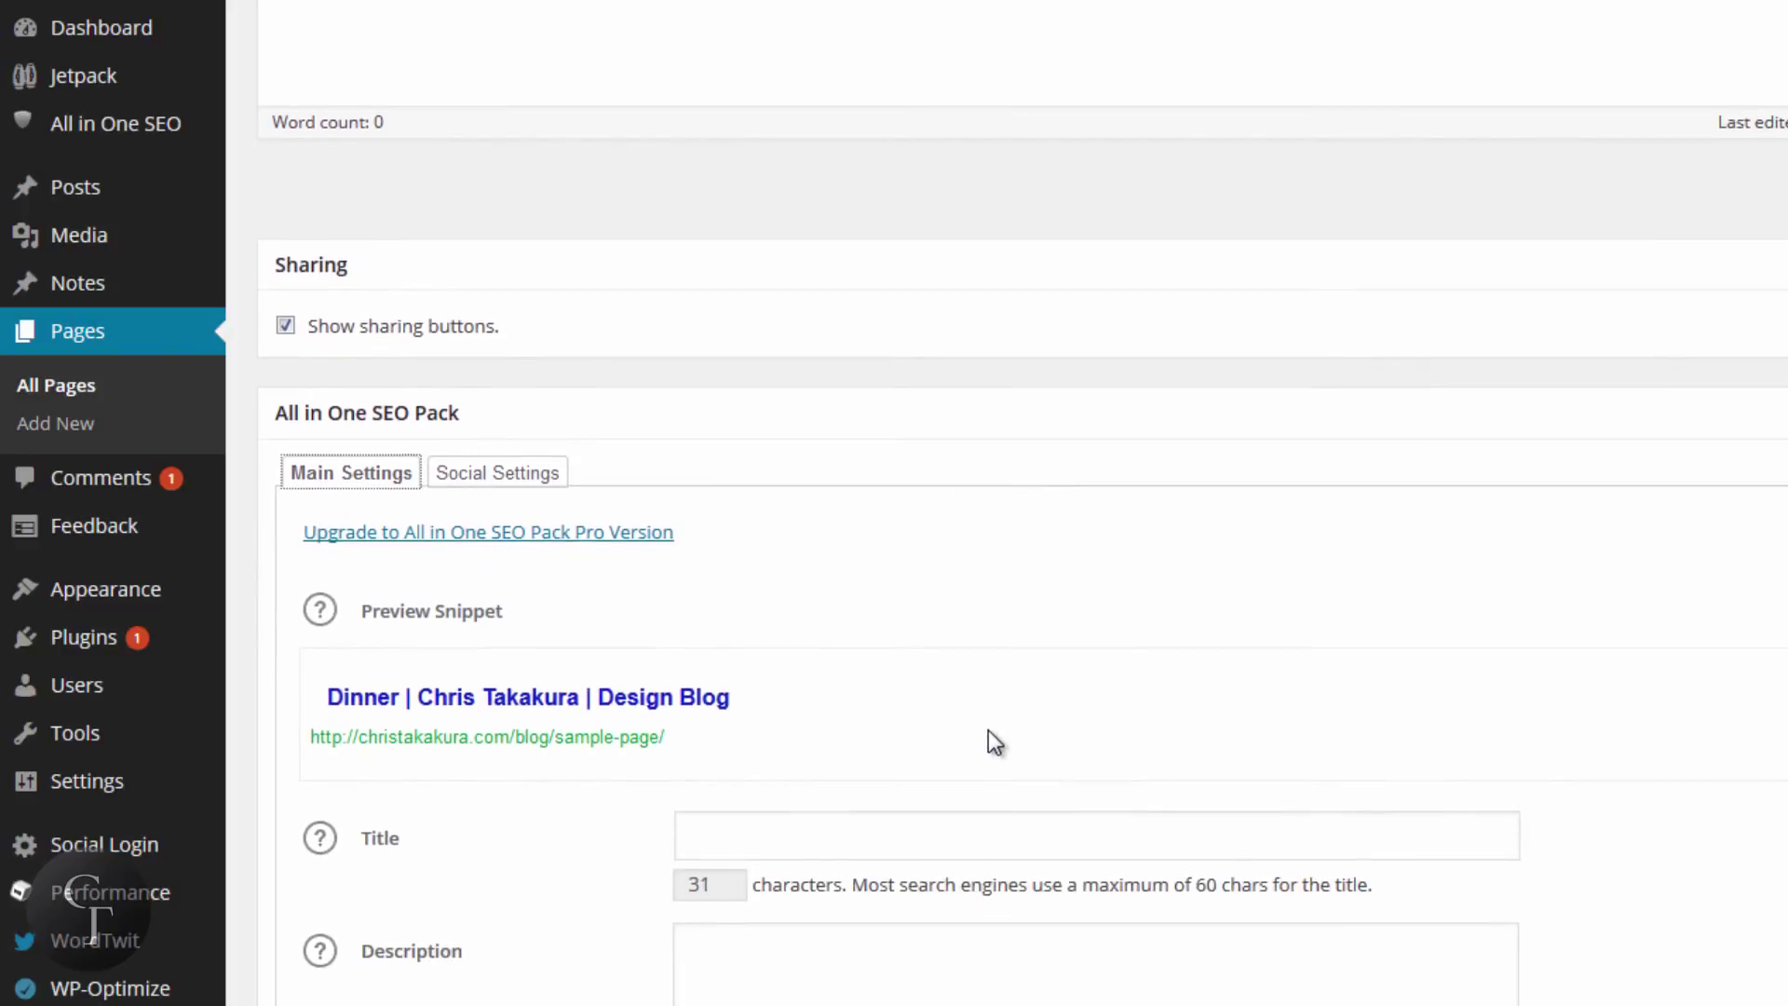
scroll(989, 729, up, 6)
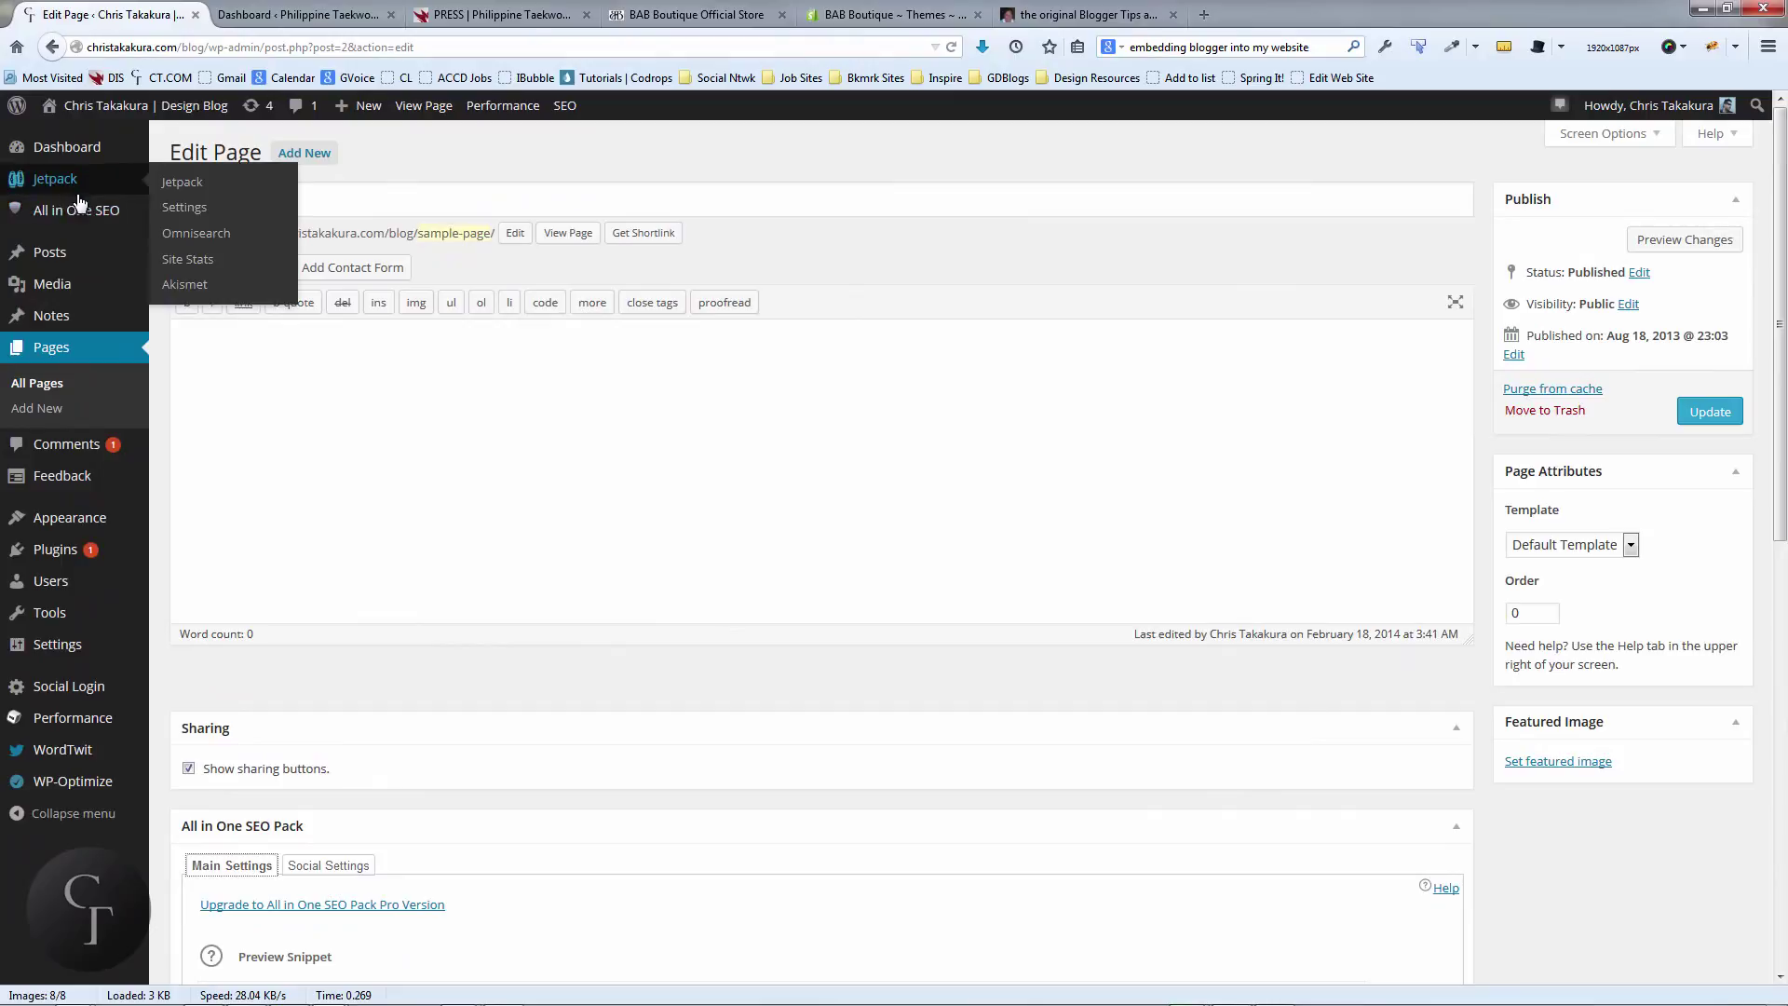
mouse_move(82, 209)
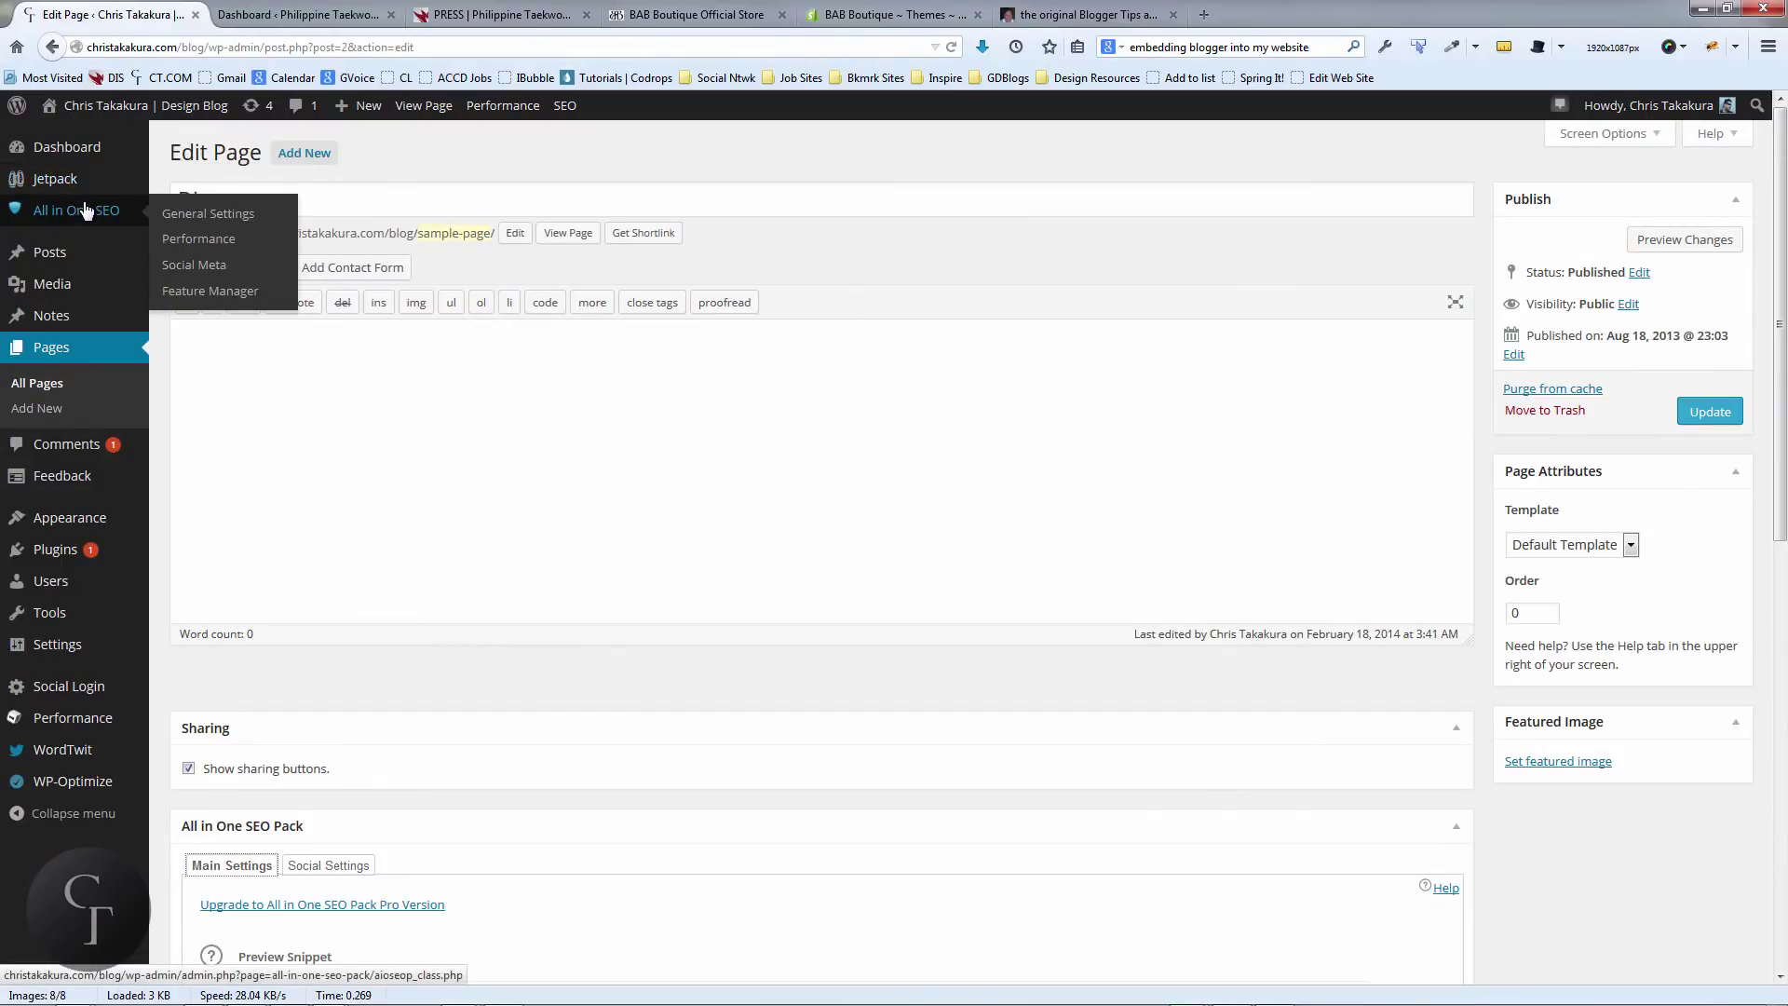
click(56, 251)
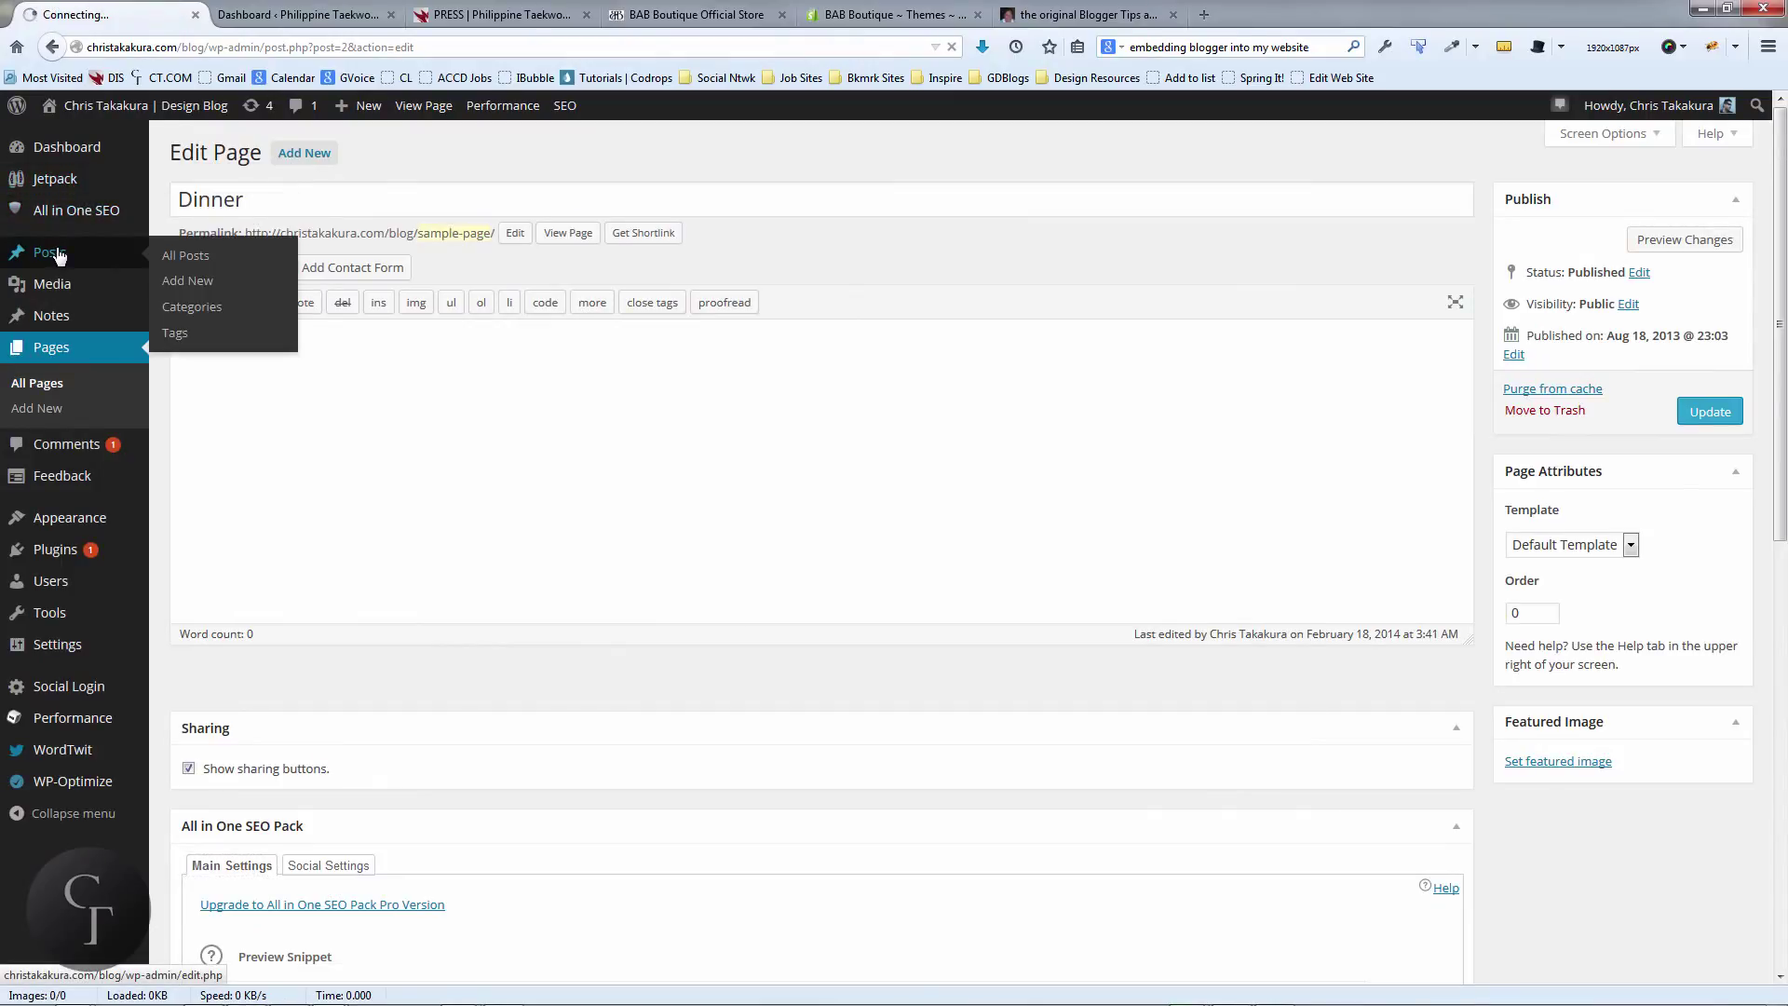